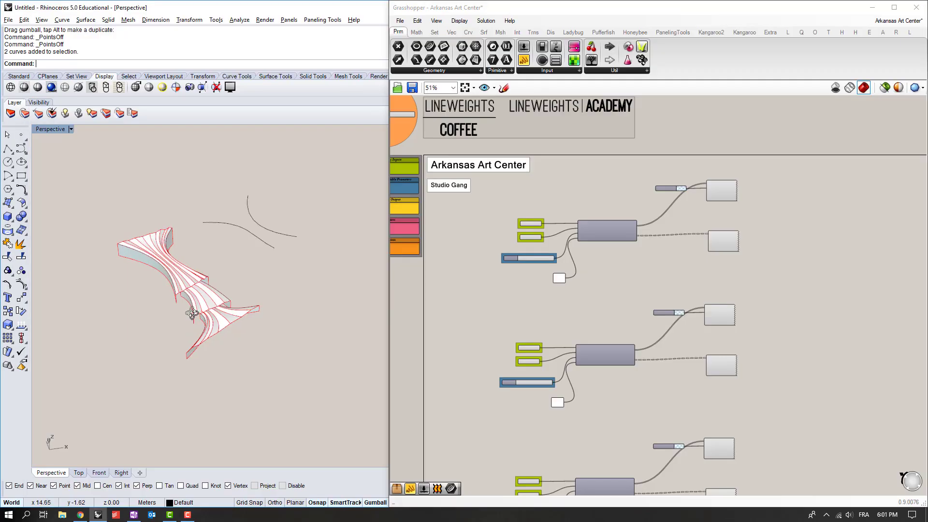
right_drag(192, 311, 303, 359)
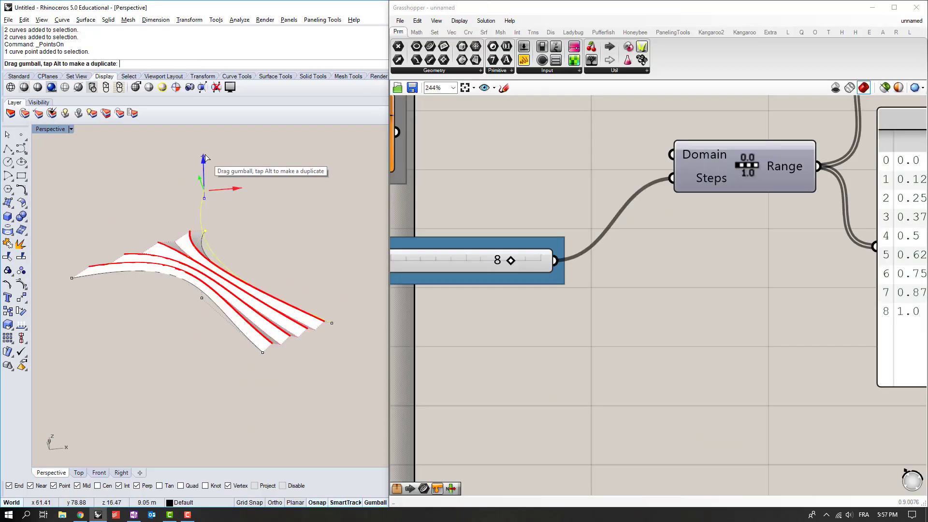
drag(205, 155, 205, 155)
right_drag(261, 293, 307, 264)
drag(313, 274, 355, 314)
drag(339, 267, 314, 261)
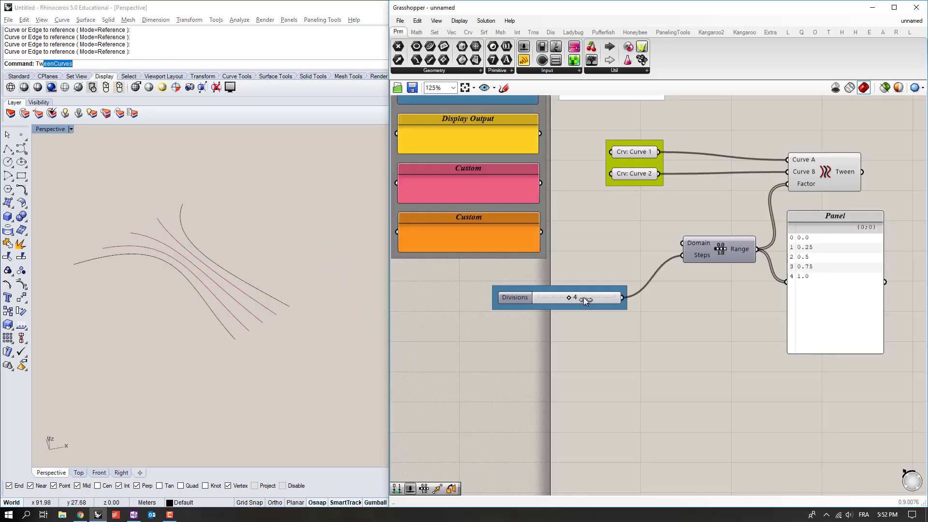
mouse_move(584, 297)
mouse_down()
mouse_move(600, 292)
mouse_move(583, 294)
mouse_up()
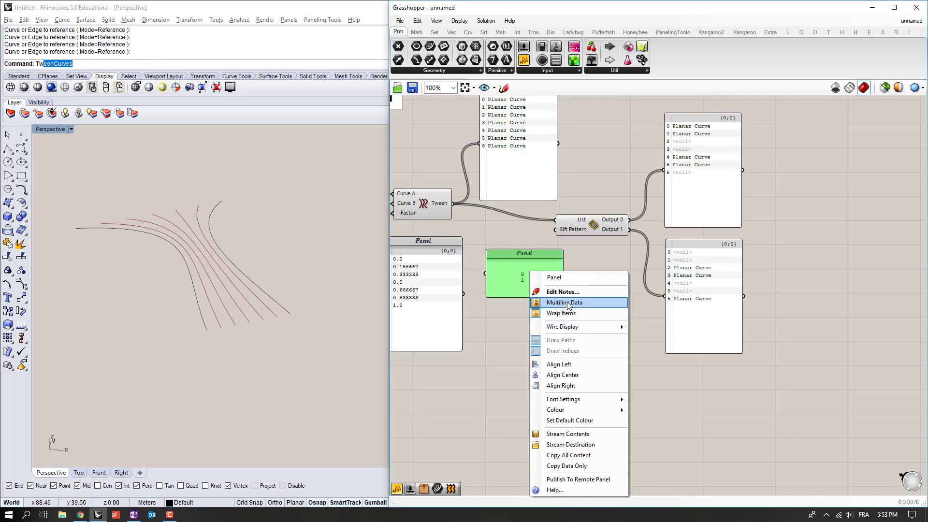
click(568, 303)
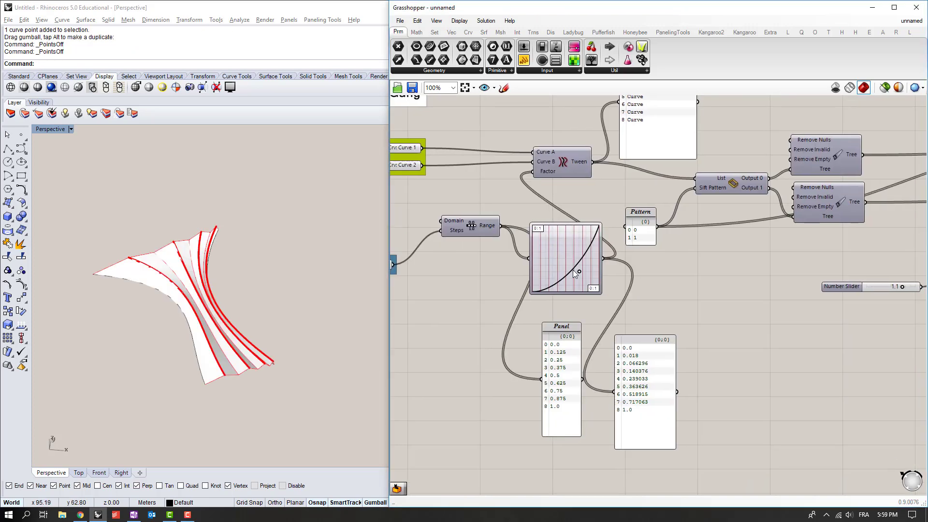
scroll(576, 269, up, 3)
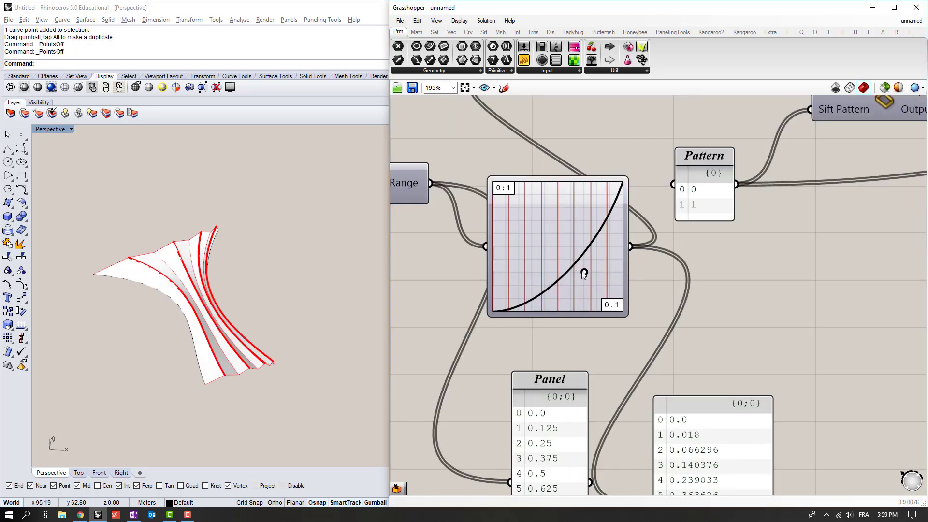
drag(584, 273, 533, 228)
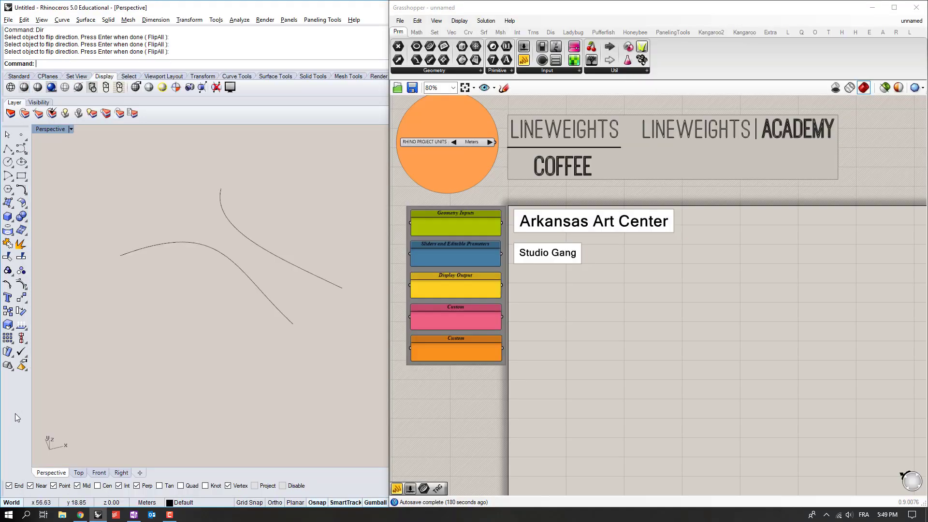
Check with the Dir command that both Rhino curves run in the same direction.
click(15, 419)
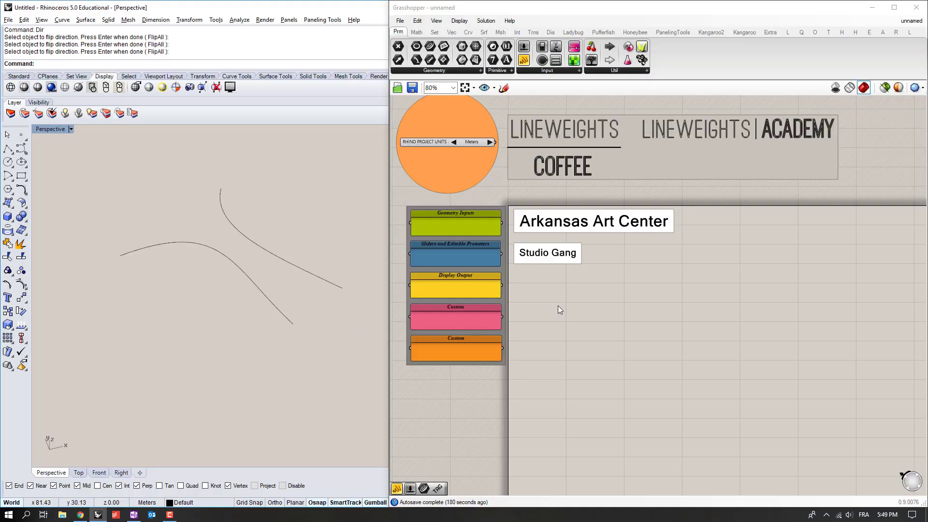
click(234, 261)
click(249, 238)
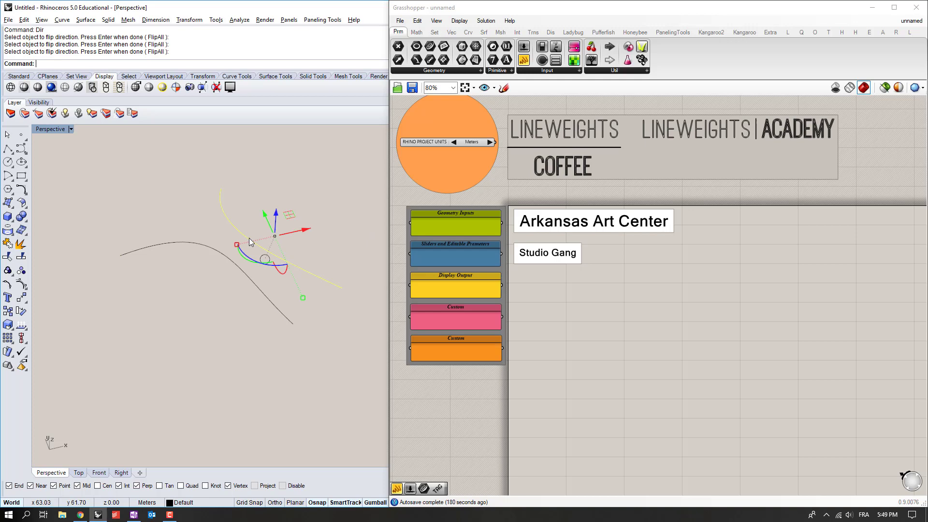
click(257, 264)
drag(294, 353, 234, 232)
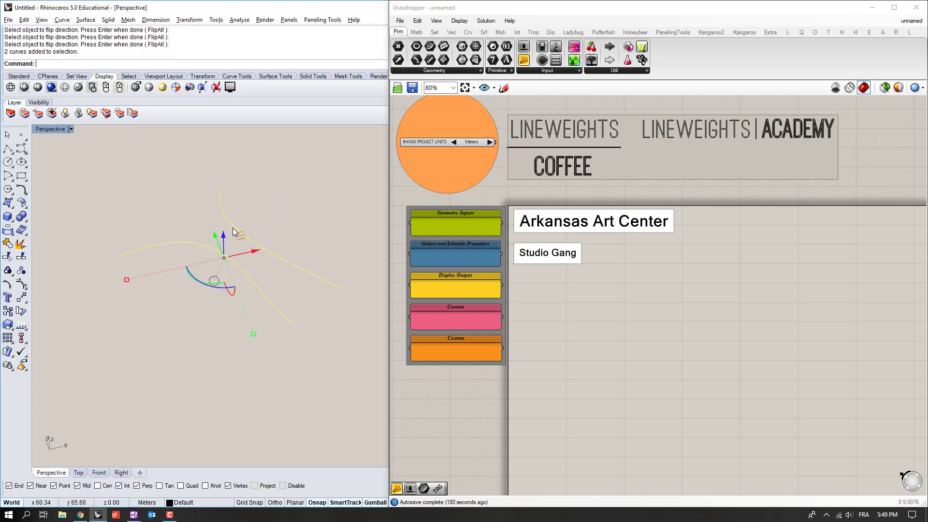
key(Return)
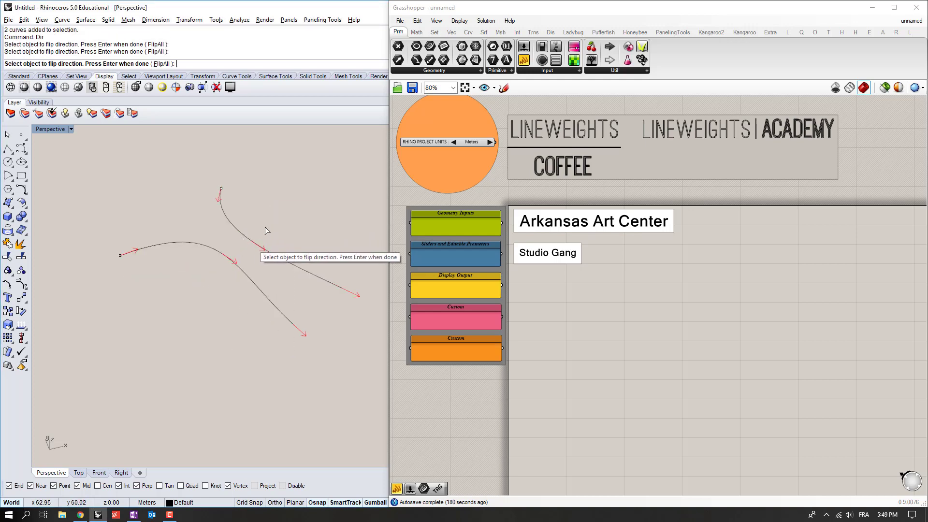
key(Return)
Add a Curve parameter below the Studio Gang label and reference the upper-right Rhino curve in it.
scroll(609, 274, up, 3)
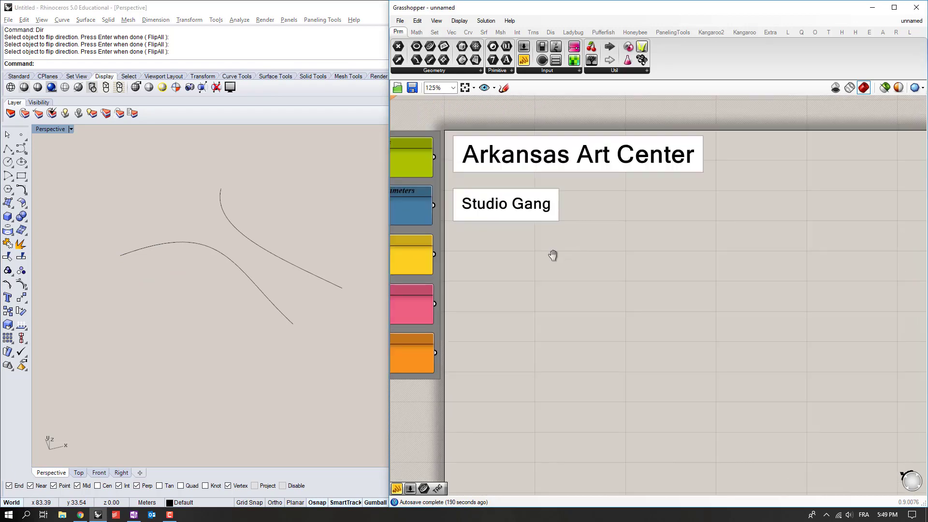
double_click(539, 253)
text(crv)
click(534, 229)
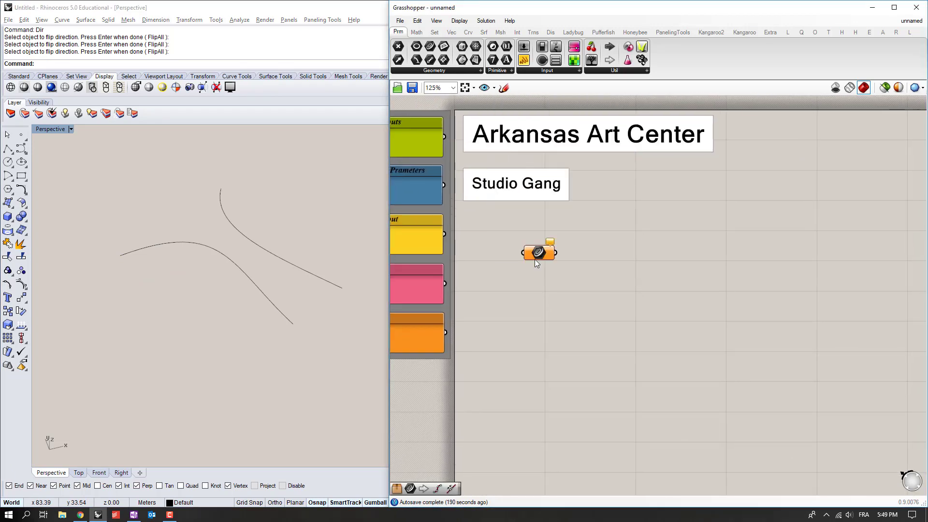
right_click(538, 255)
click(574, 408)
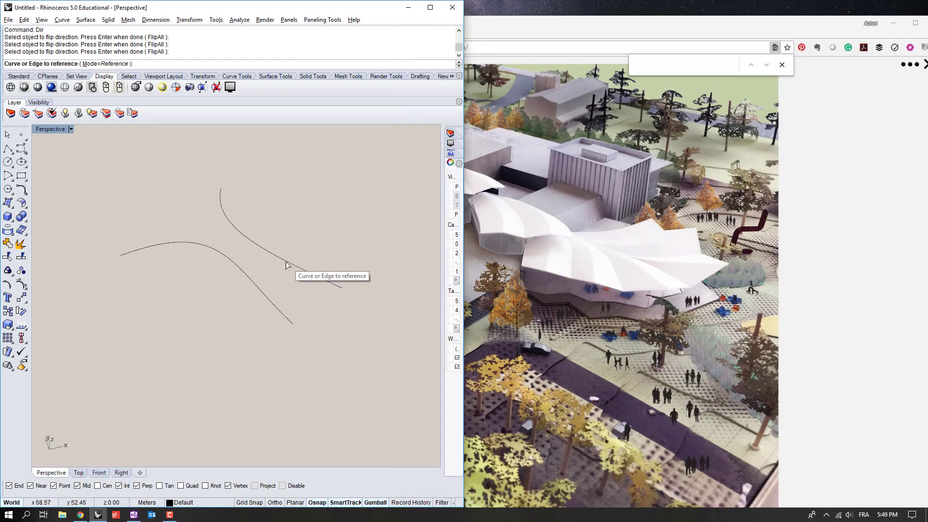
click(286, 263)
Add a second Curve parameter below the first, referencing the lower-left Rhino curve, and group both parameters in green.
click(539, 253)
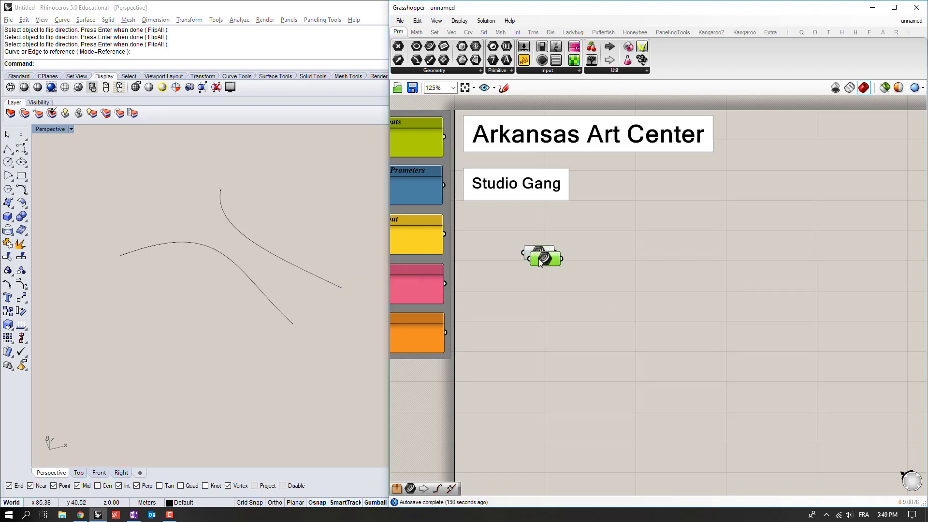
alt+drag(539, 253, 538, 283)
right_click(538, 283)
click(575, 414)
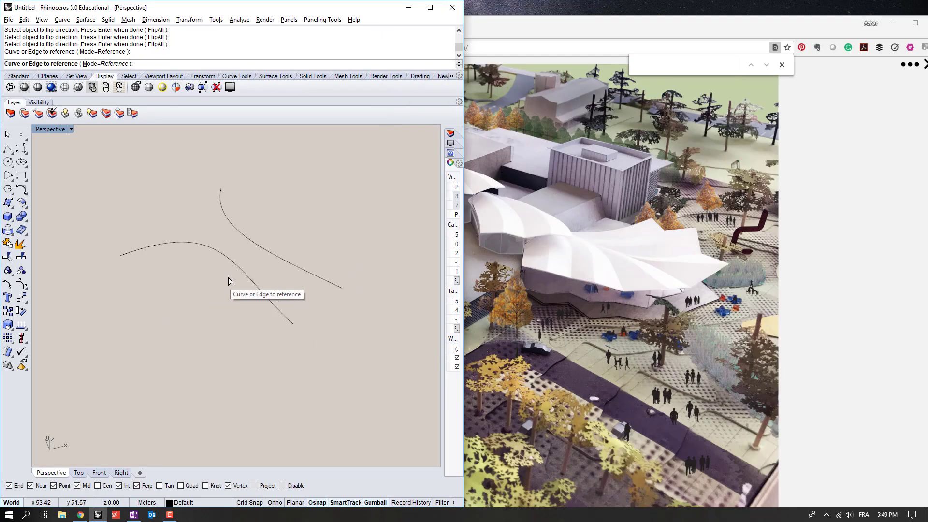
click(233, 262)
click(647, 312)
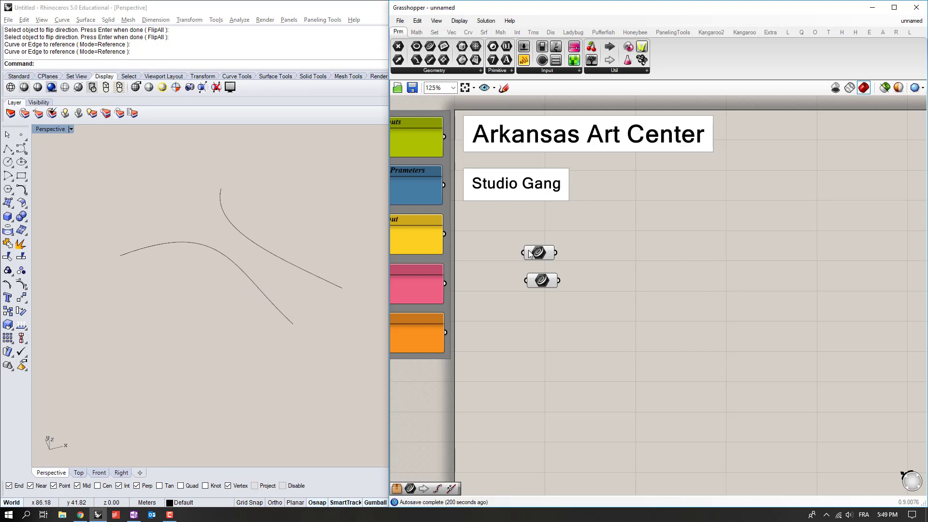
drag(545, 286, 523, 220)
click(556, 300)
Rename the upper curve parameter "Crv: Curve 1" and reference the upper-right Rhino curve in it again.
right_click(538, 256)
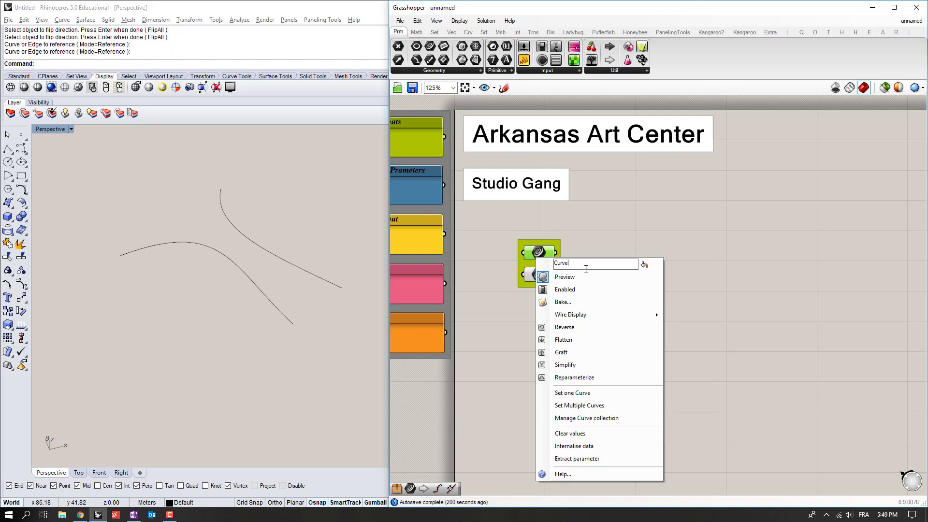
click(632, 253)
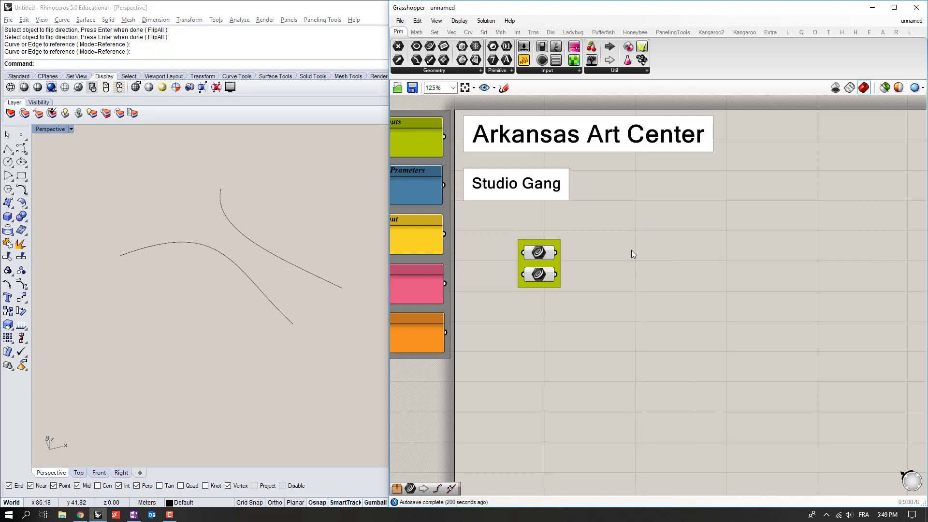
right_click(545, 253)
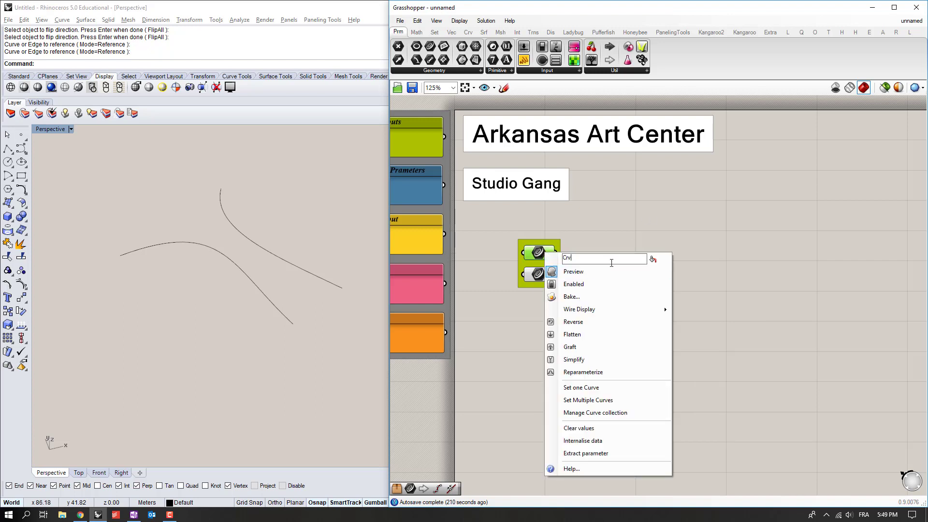
text(: Curve 1)
click(603, 389)
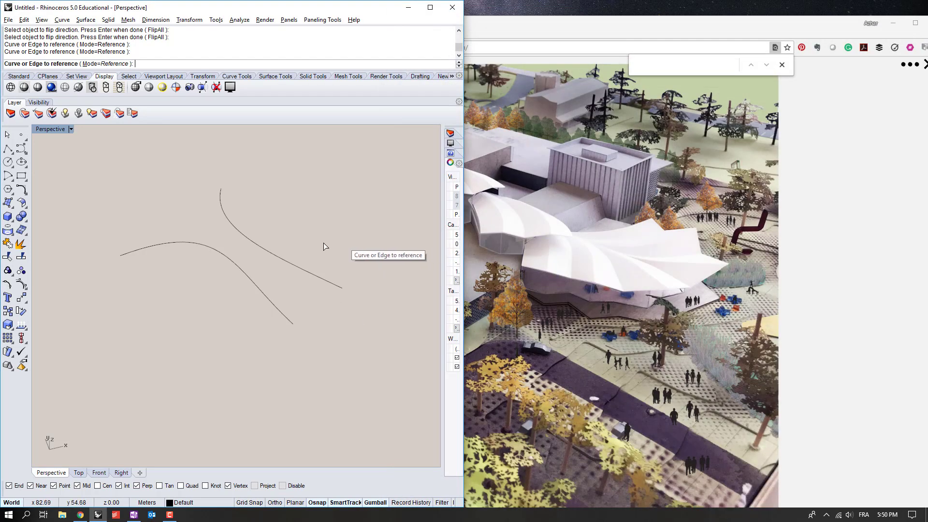
click(312, 275)
Rename the lower curve parameter "Crv: Curve 2" with its name always drawn, and reference the lower-left Rhino curve again.
right_click(543, 277)
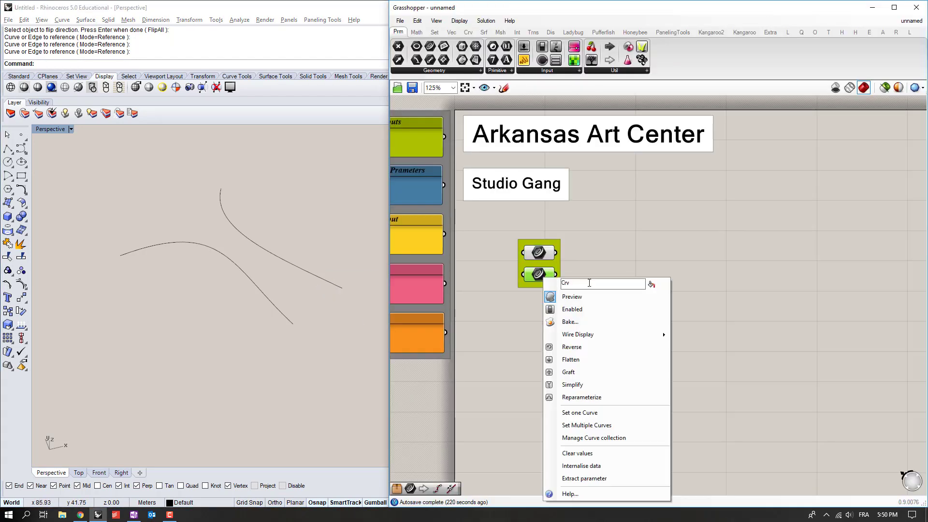
text(: Curve 2)
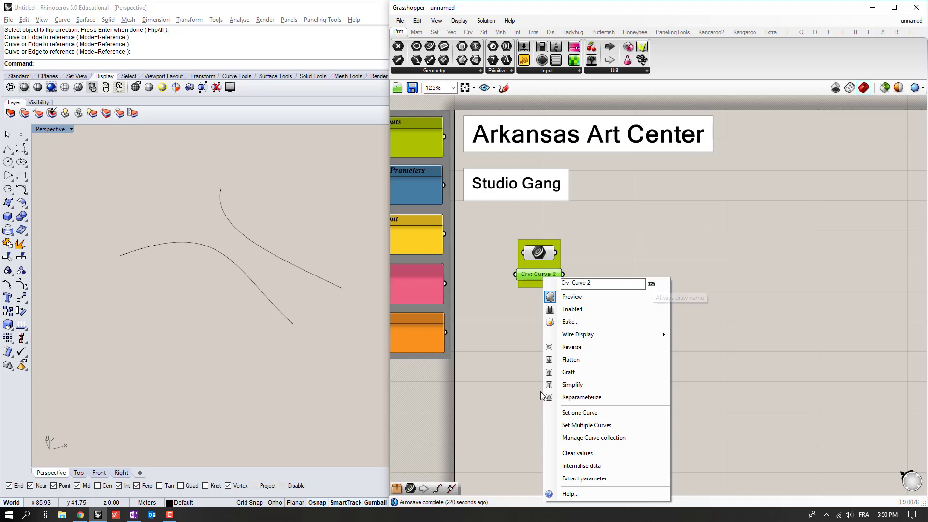
click(558, 414)
click(253, 283)
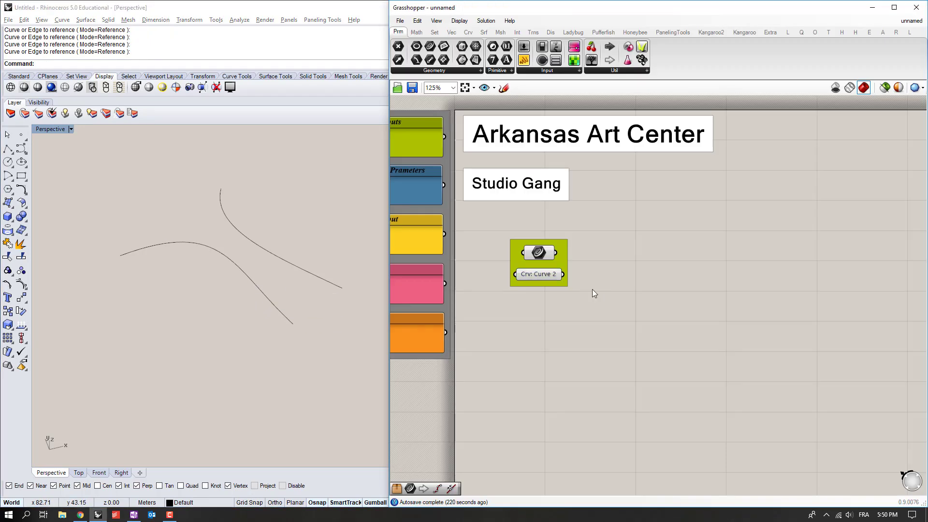
Make the upper curve parameter always draw its name instead of its icon.
right_click(547, 253)
click(657, 261)
click(642, 236)
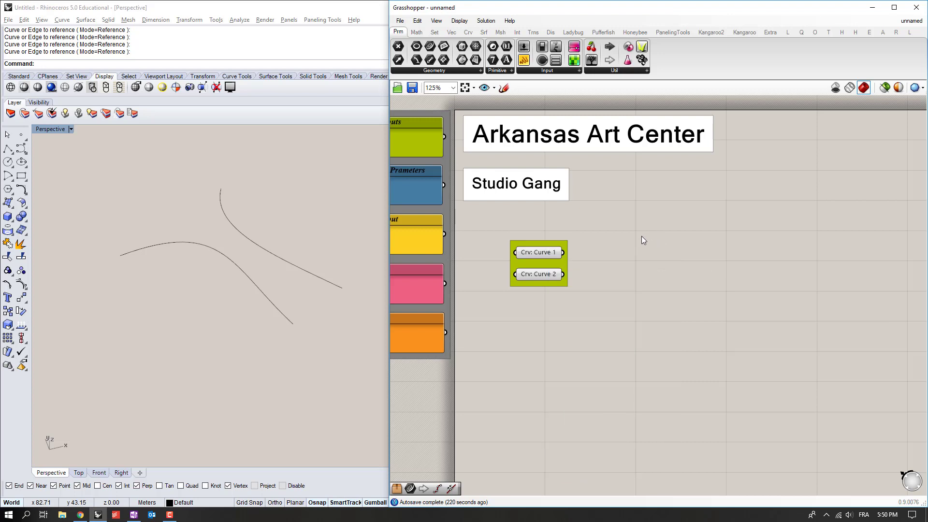
Add a Tween Curve component to the Grasshopper canvas beside the two curve parameters.
mouse_move(222, 275)
shift+right_down()
mouse_move(213, 282)
mouse_move(227, 288)
shift+right_up()
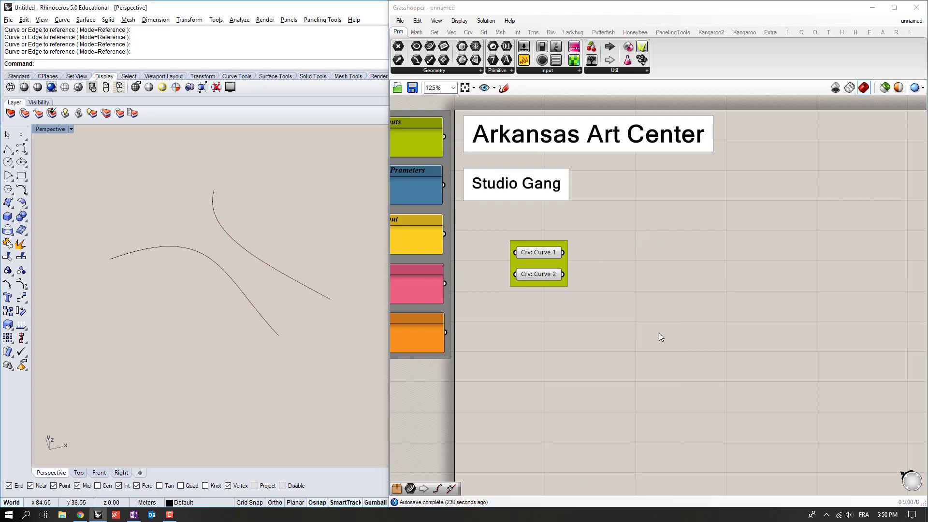
text(tw)
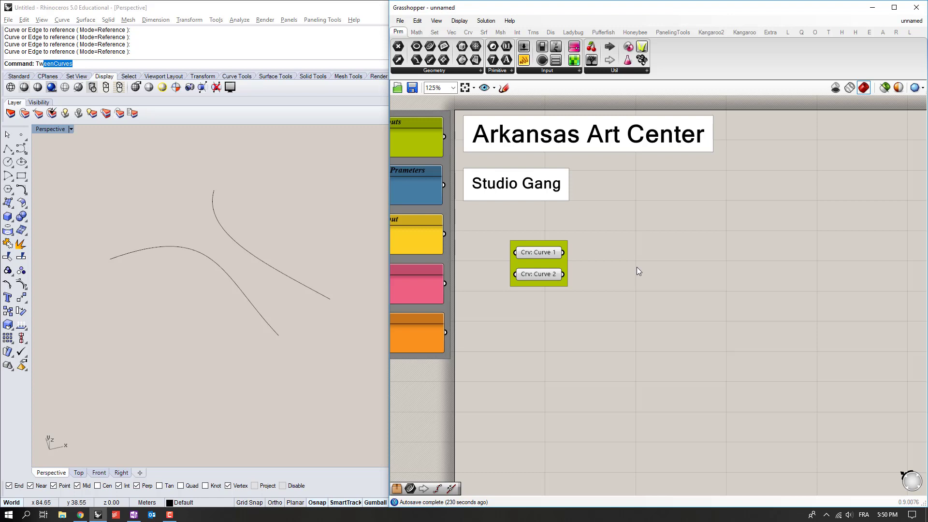
double_click(636, 267)
text(twe)
key(Return)
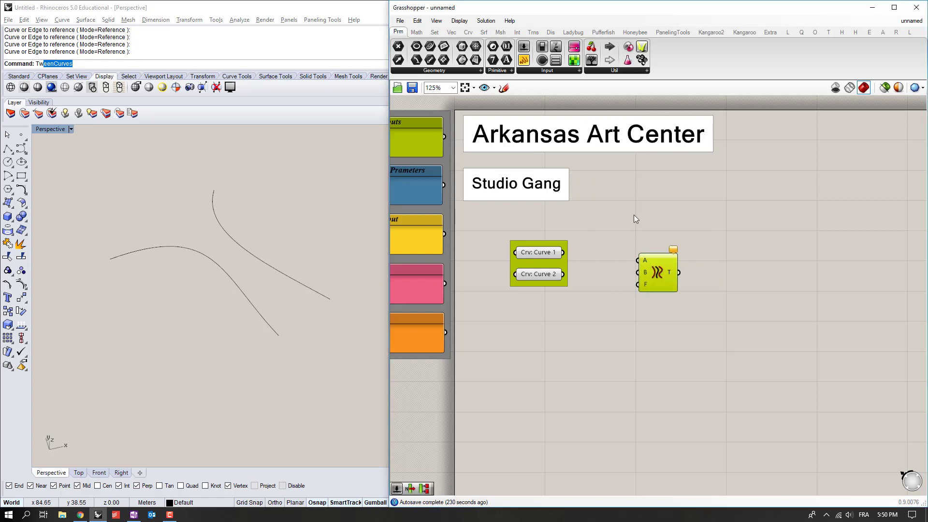
Connect Curve 1 to the tween component's Curve A input and Curve 2 to its Curve B input.
scroll(575, 241, up, 3)
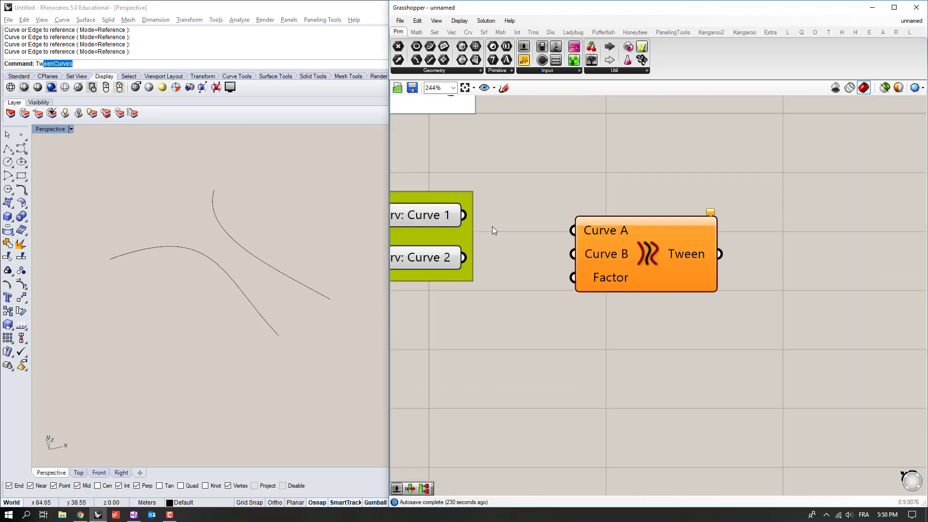
drag(545, 221, 655, 236)
drag(545, 264, 655, 260)
right_drag(636, 267, 649, 254)
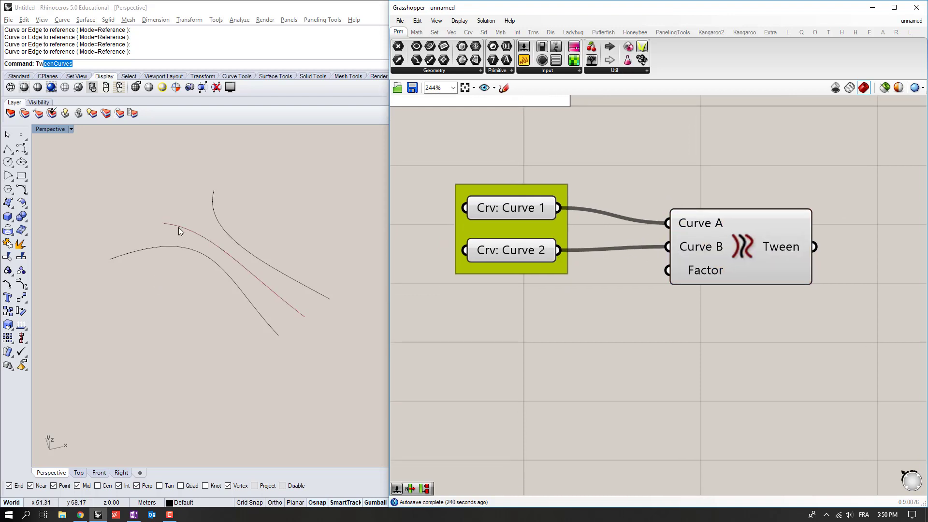
right_drag(188, 223, 267, 285)
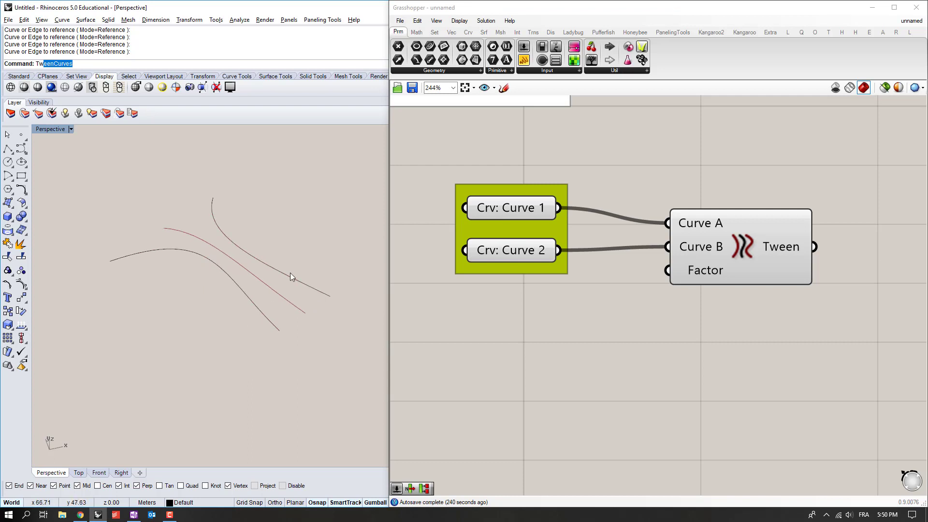
Add a number slider set to 0.25 below the curve parameters and connect it to the tween component's Factor input.
right_drag(681, 308, 651, 280)
scroll(651, 280, down, 1)
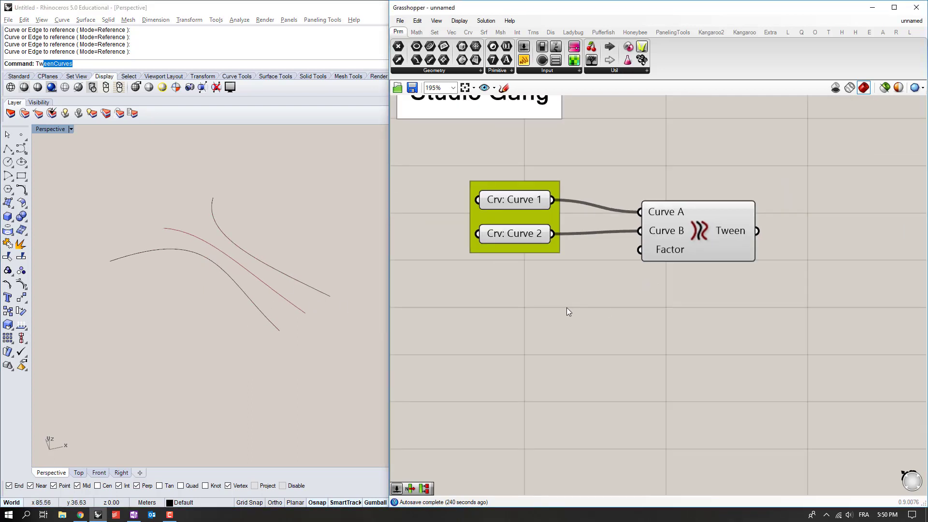
double_click(566, 307)
text(0.25)
key(Return)
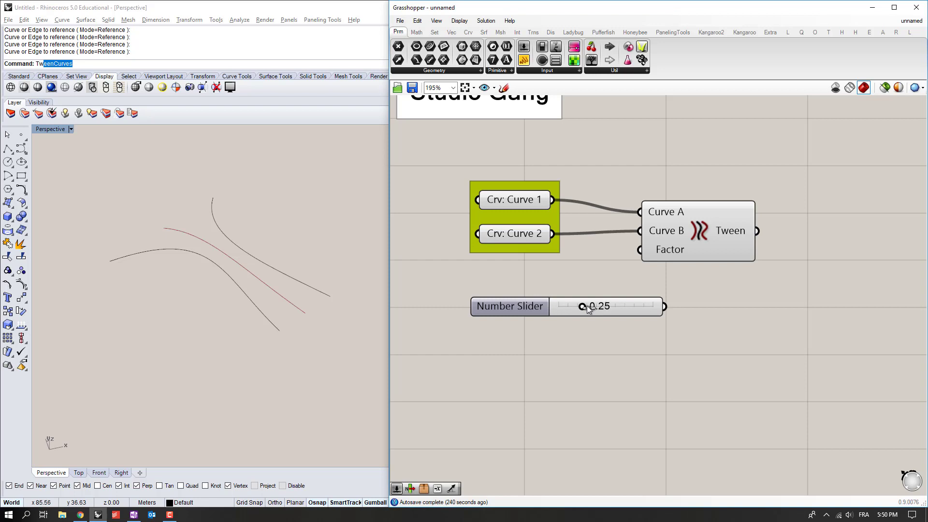
drag(593, 307, 640, 250)
click(576, 277)
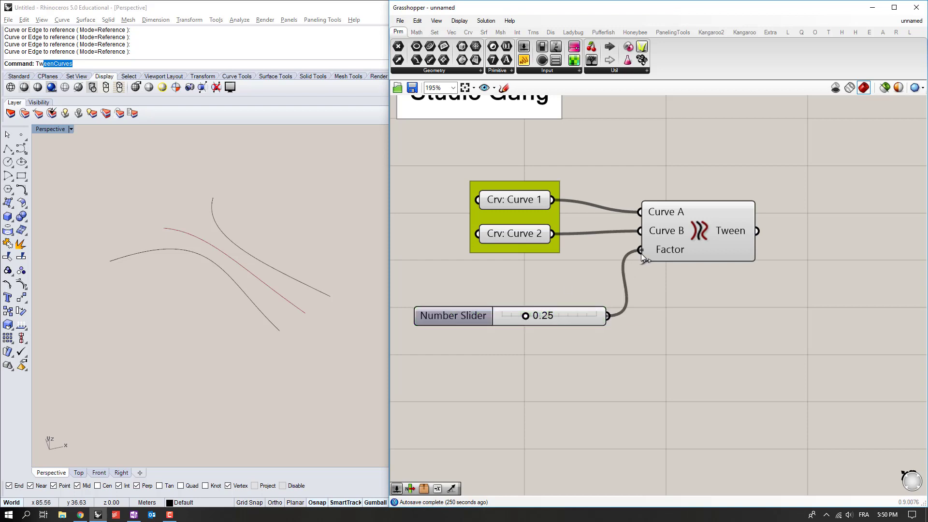
right_drag(482, 300, 506, 298)
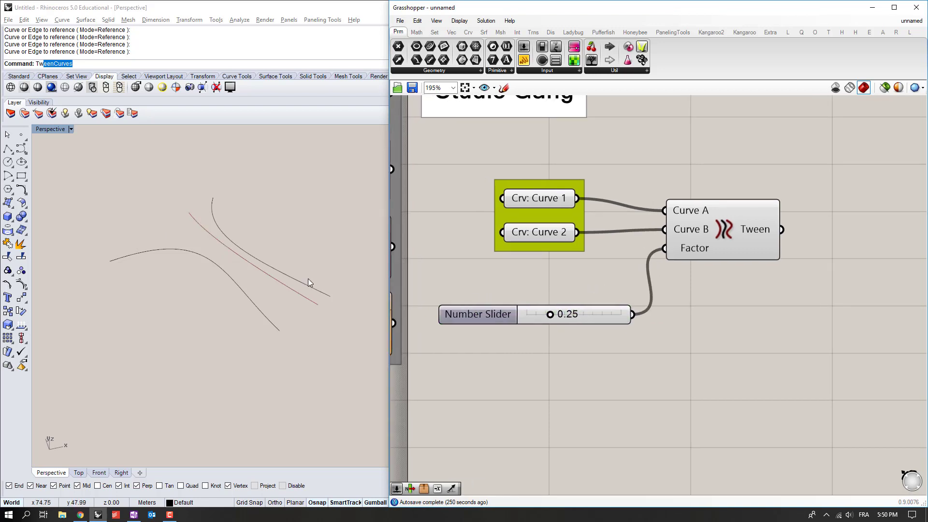
right_drag(308, 278, 237, 262)
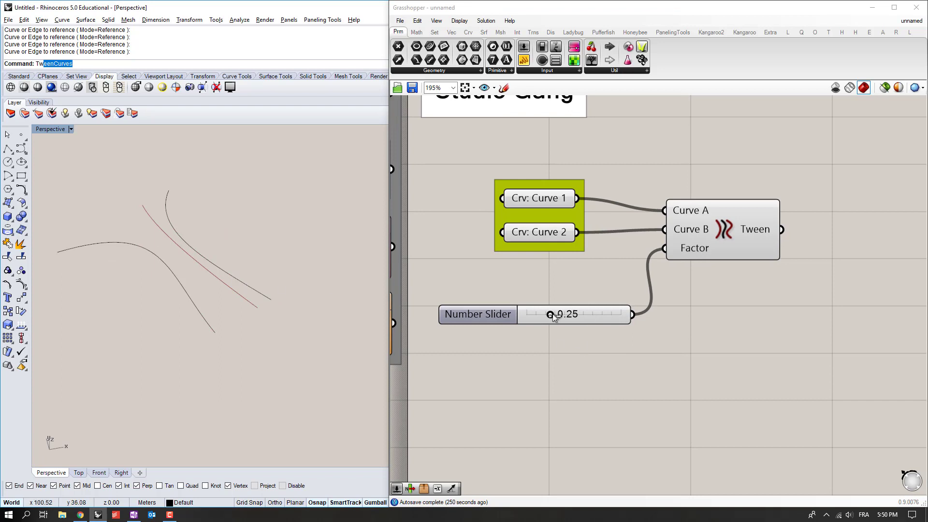
Set the number slider on the tween's Factor input to 0.67 and view the roof reference image in the browser.
drag(549, 314, 593, 315)
shift+right_drag(203, 275, 208, 284)
key(alt+Tab)
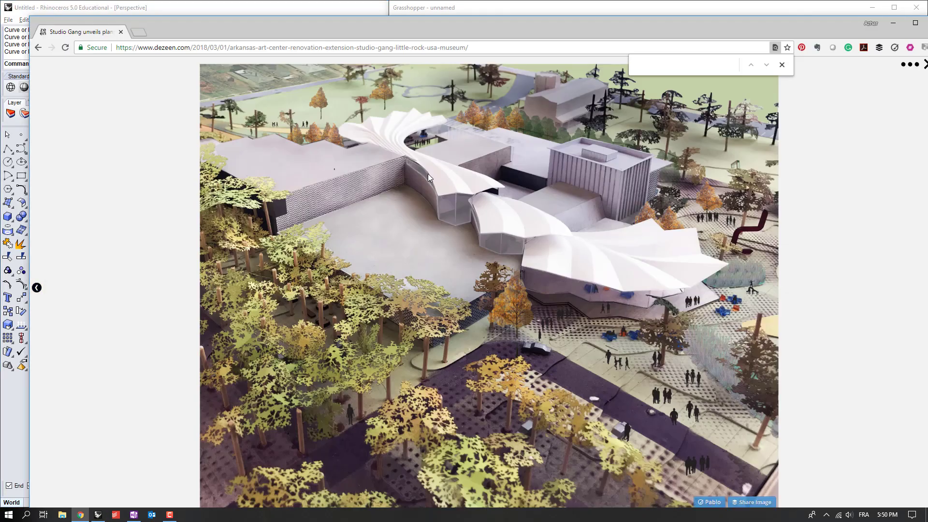
key(alt+Tab)
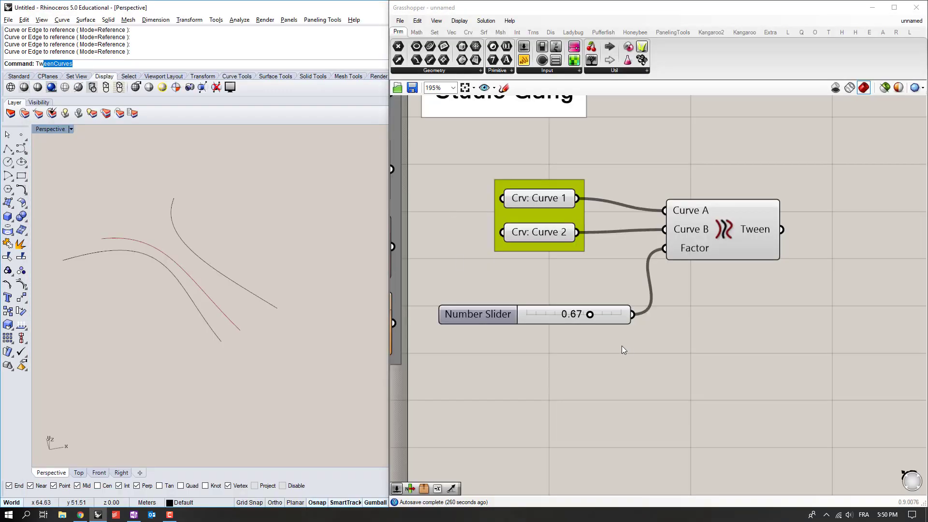
mouse_move(560, 320)
mouse_down()
mouse_move(544, 307)
mouse_move(552, 310)
mouse_up()
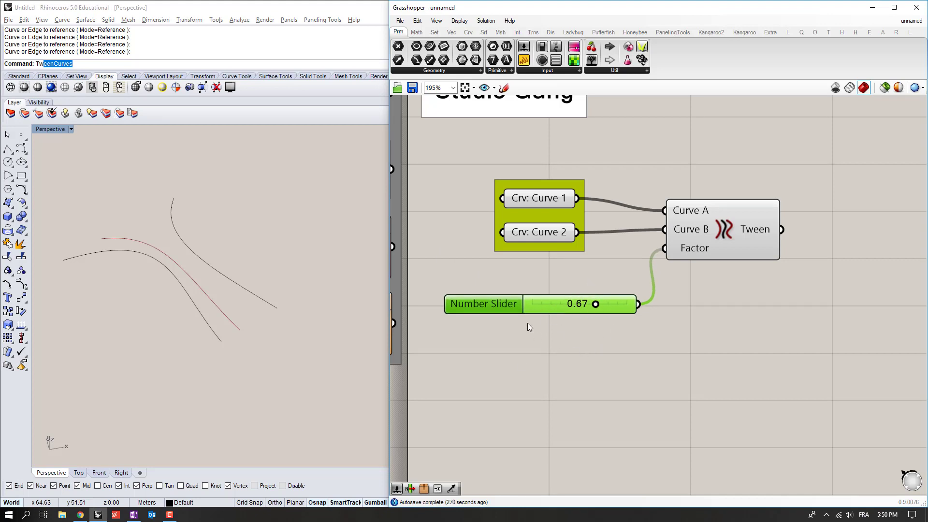
Replace the number slider feeding the tween's Factor input with a Range component.
right_drag(558, 342, 560, 290)
double_click(560, 300)
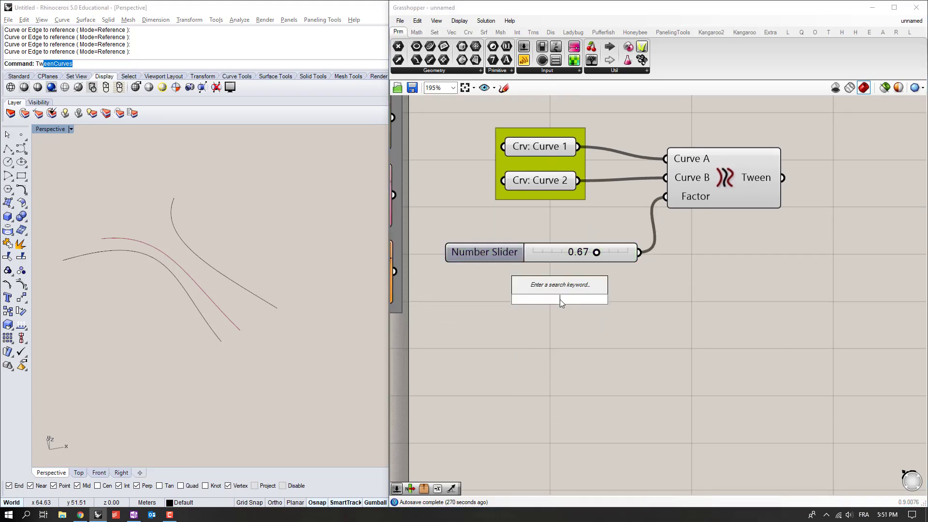
text(range)
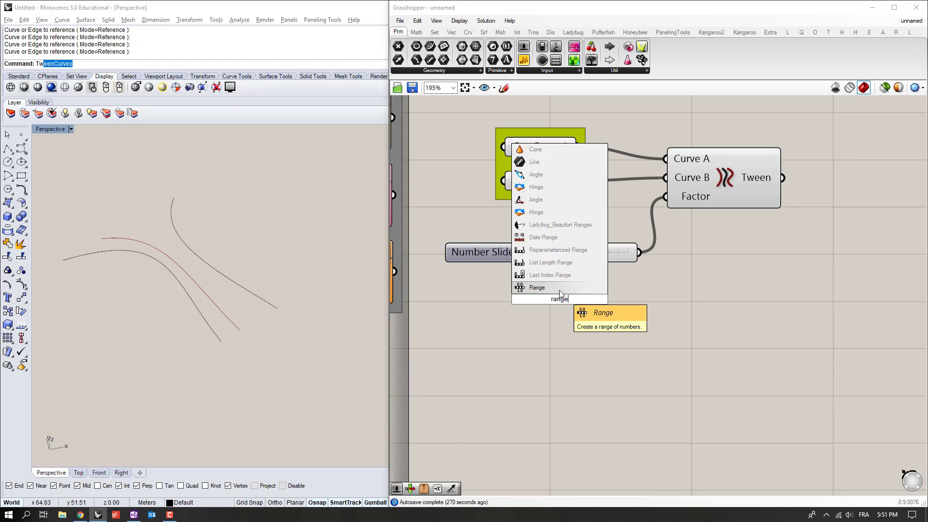
key(Return)
drag(619, 298, 673, 204)
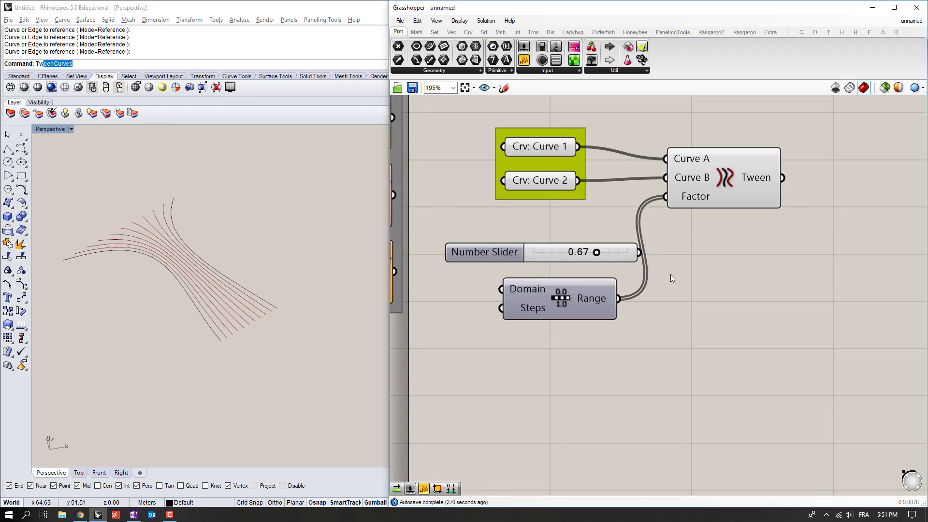
drag(540, 253, 533, 251)
key(Delete)
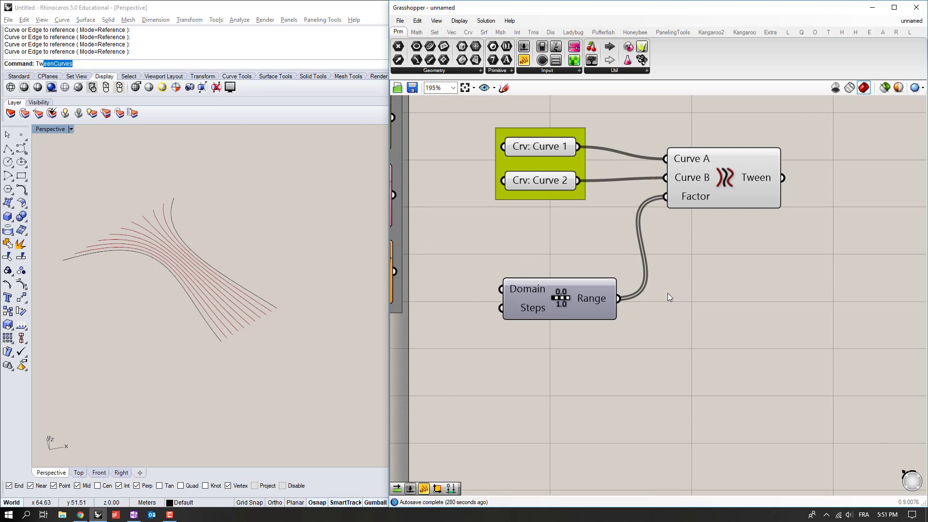
Display the Range output in a new panel enlarged to list every value, and view the roof reference image in the browser.
double_click(669, 293)
text(panel)
key(Return)
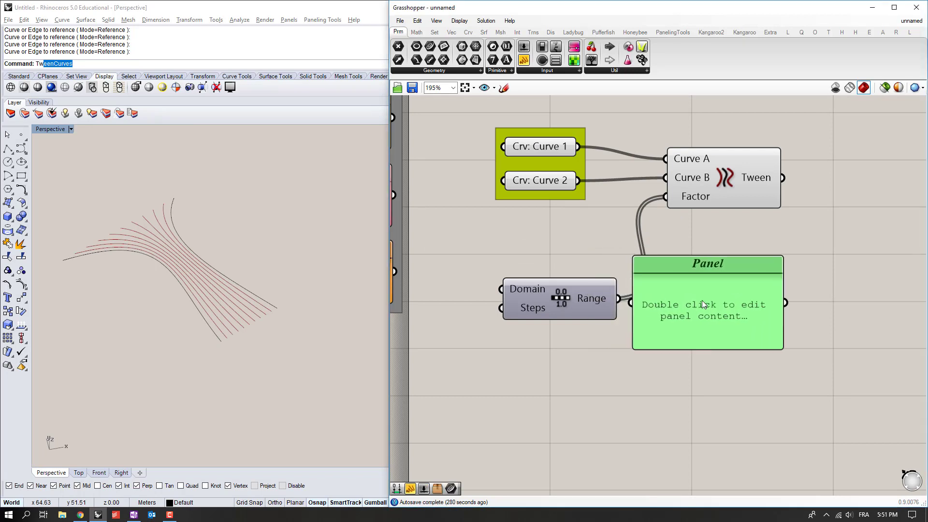
drag(621, 300, 633, 304)
right_drag(681, 363, 640, 312)
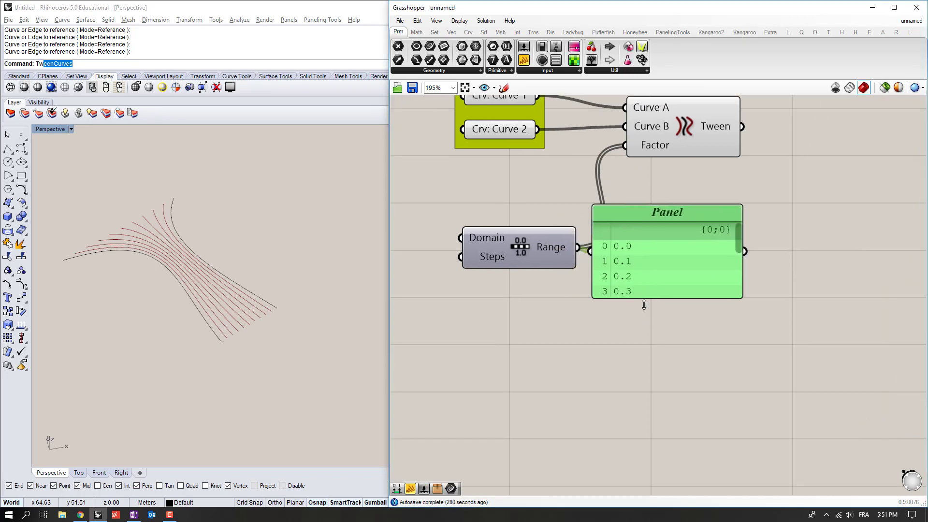
mouse_move(644, 303)
mouse_down()
mouse_move(648, 428)
mouse_move(656, 297)
mouse_up()
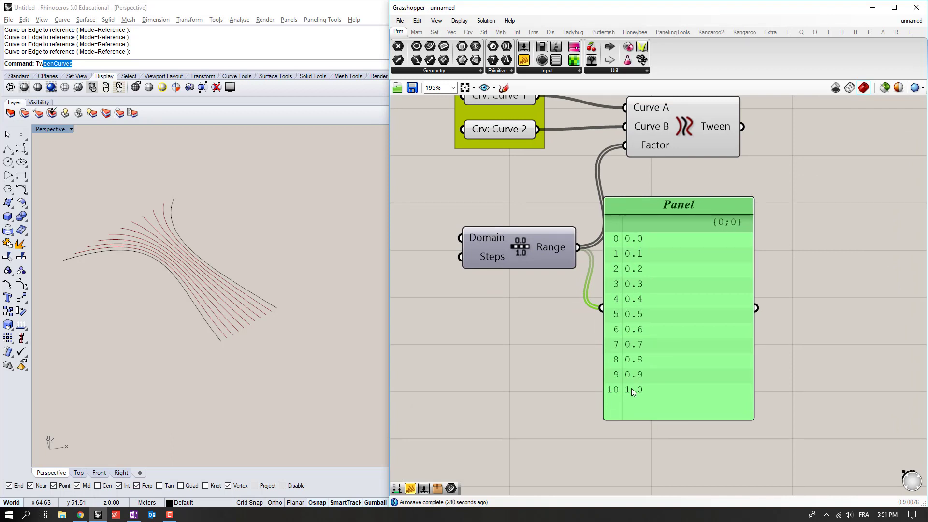
drag(646, 323, 667, 314)
click(555, 329)
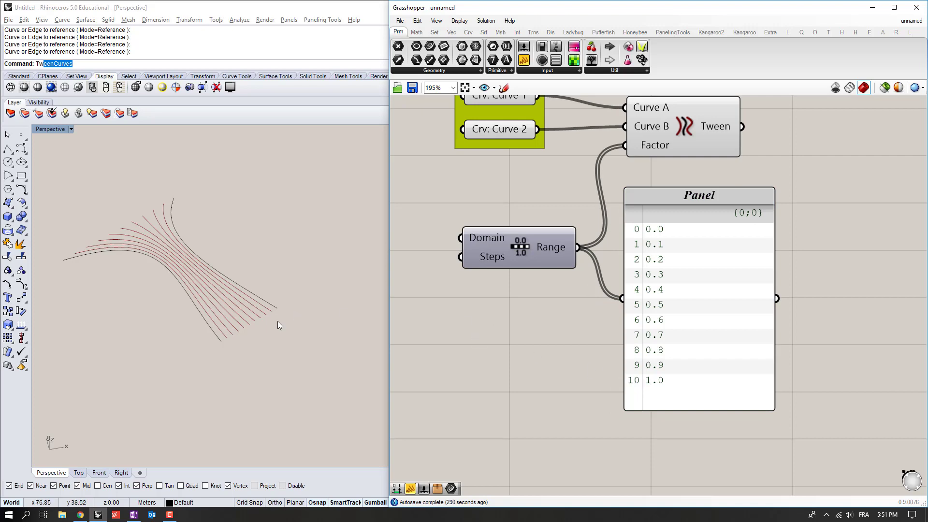
key(alt+Tab)
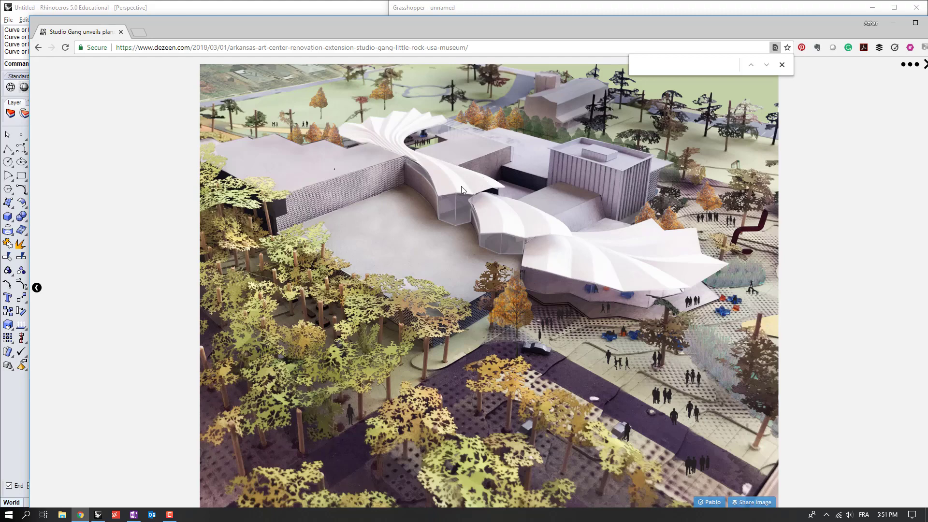
key(alt+Tab)
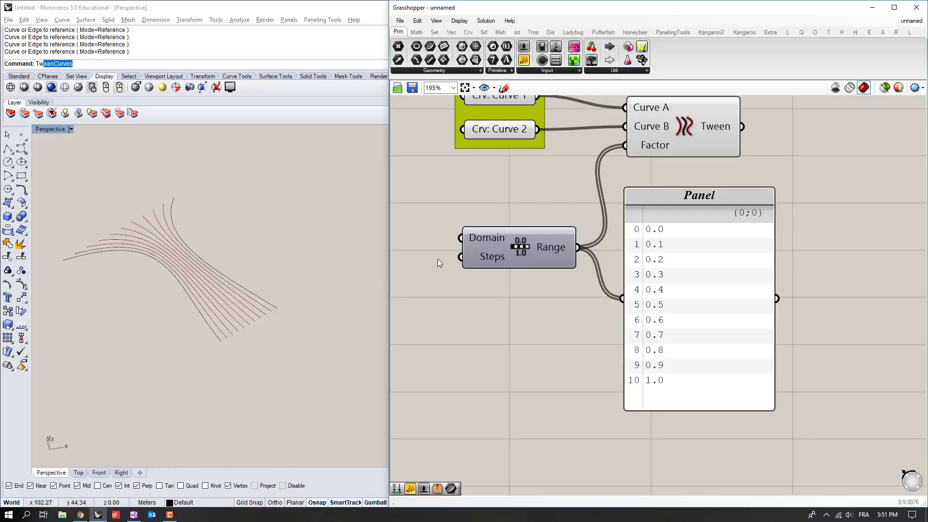
Add a number slider set to 5 below the curve parameters and connect it to the Range component's Steps input.
right_drag(430, 264, 479, 259)
double_click(494, 235)
text(5)
key(Return)
scroll(479, 259, down, 2)
drag(490, 266, 485, 294)
drag(727, 243, 486, 170)
drag(636, 169, 707, 169)
click(522, 319)
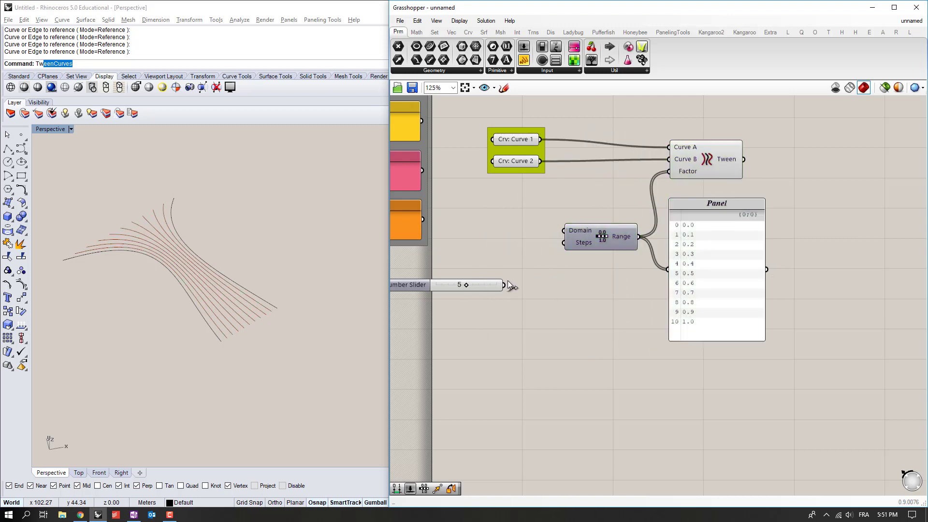
drag(504, 285, 564, 242)
right_drag(526, 278, 583, 266)
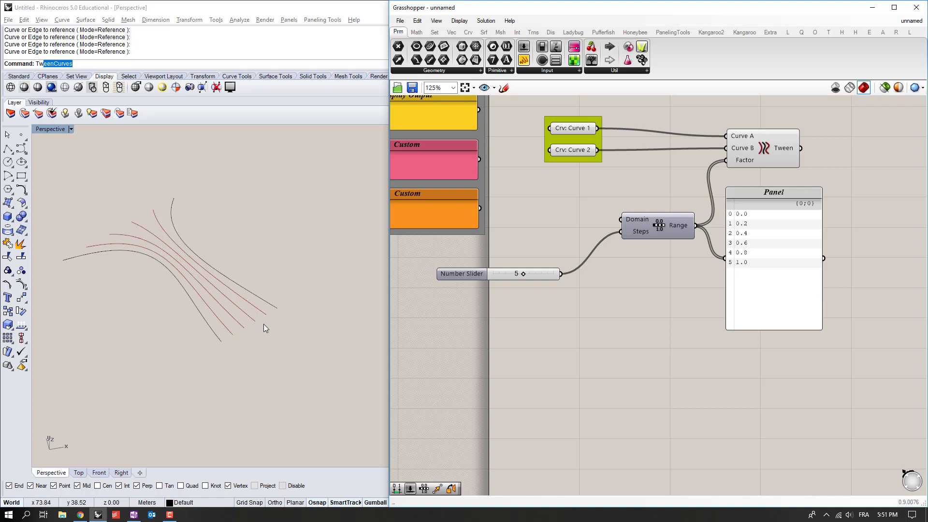
Restrict the Steps slider to even numbers and rename it Divisions.
right_drag(468, 286, 485, 258)
click(490, 247)
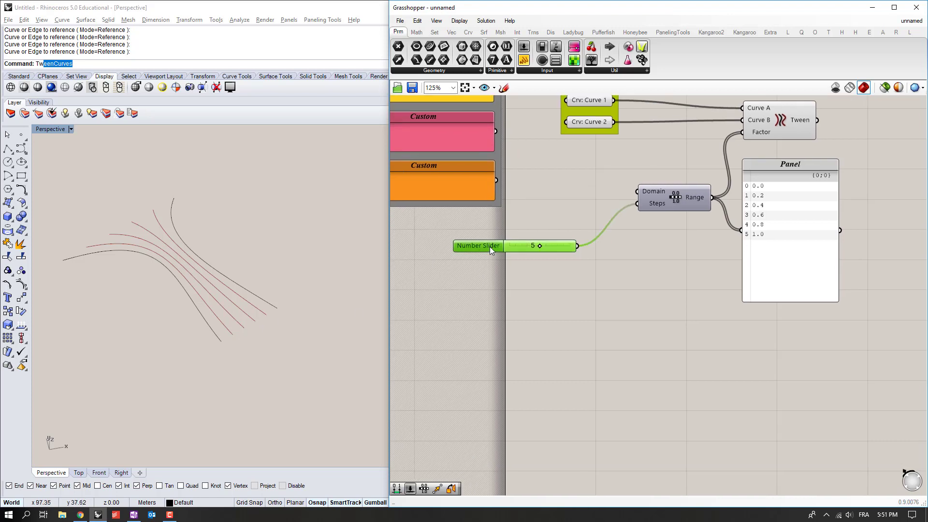
right_click(479, 250)
click(479, 250)
double_click(479, 250)
click(508, 226)
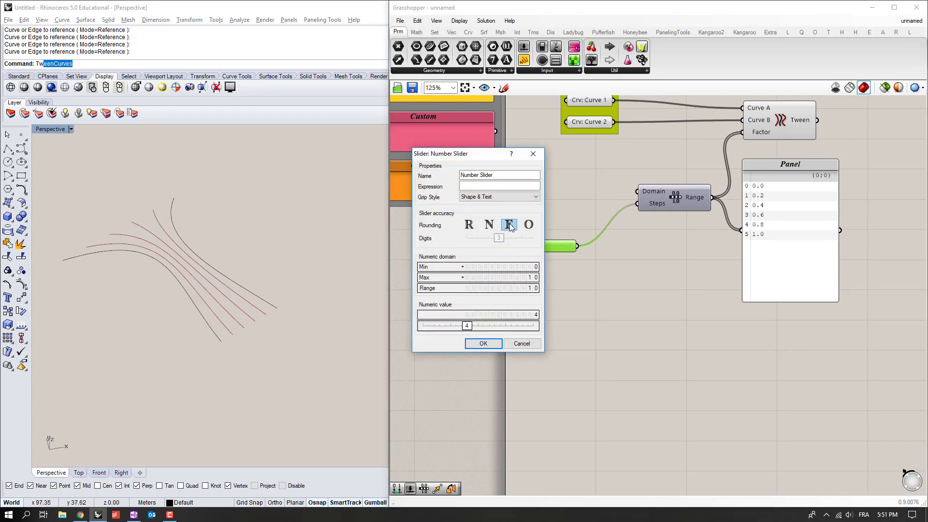
triple_click(500, 172)
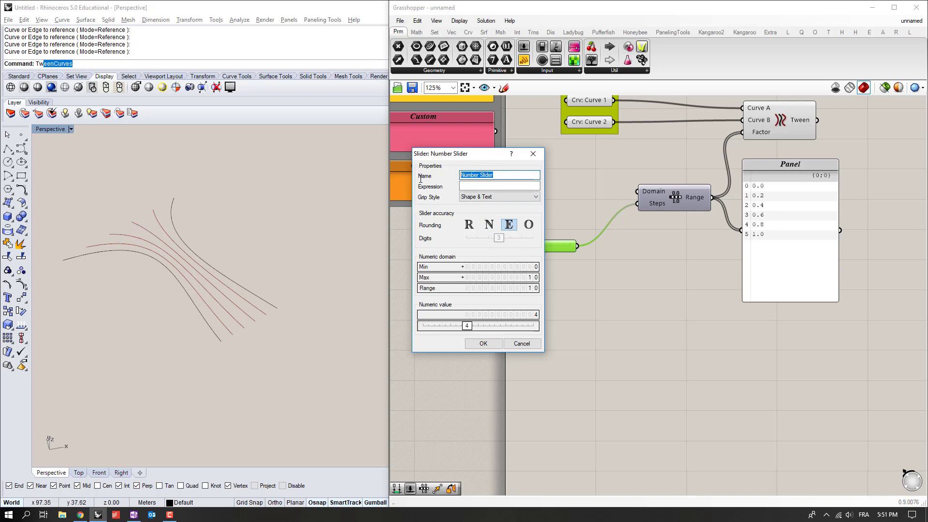
text(Divisions)
click(474, 348)
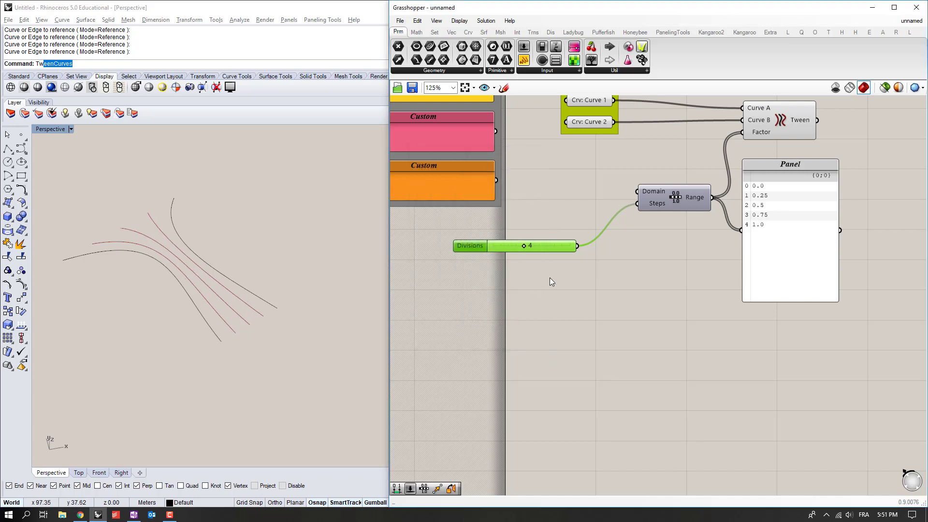
Group the Divisions slider and give the group the blue colour sampled from the Sliders and Editable Parameters legend box.
drag(551, 295, 464, 222)
right_drag(520, 209, 567, 305)
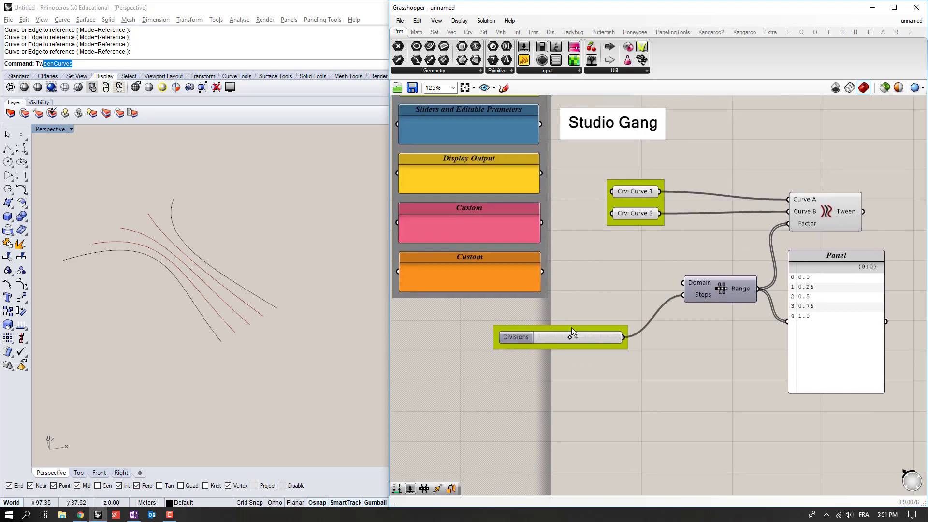
right_click(572, 327)
mouse_move(643, 431)
click(751, 485)
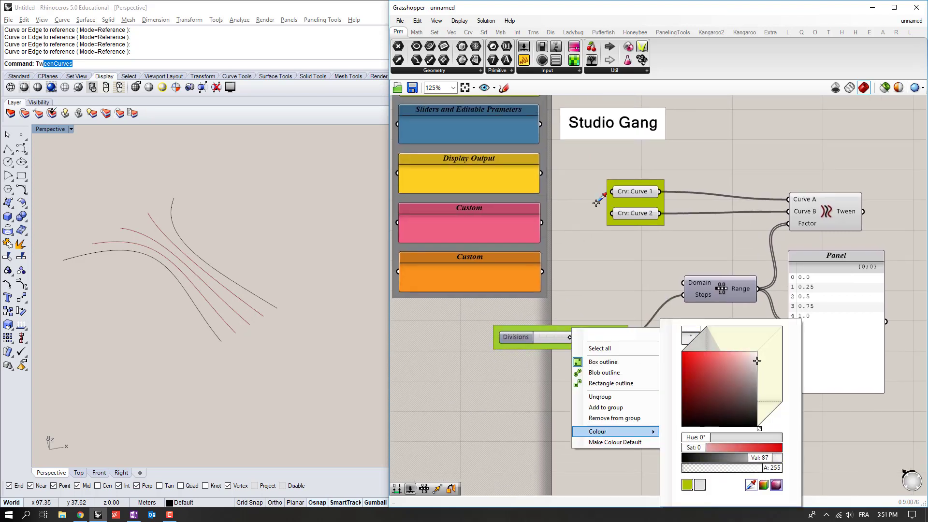
click(521, 134)
right_drag(567, 329, 571, 296)
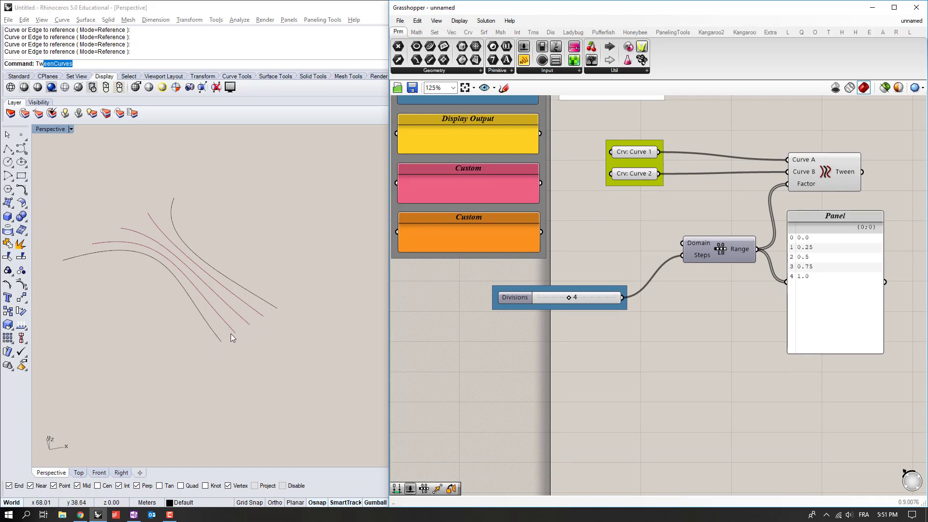
Set the Divisions slider to 6 and inspect the tweened curves in the perspective view.
right_drag(230, 334, 271, 357)
right_drag(327, 348, 367, 341)
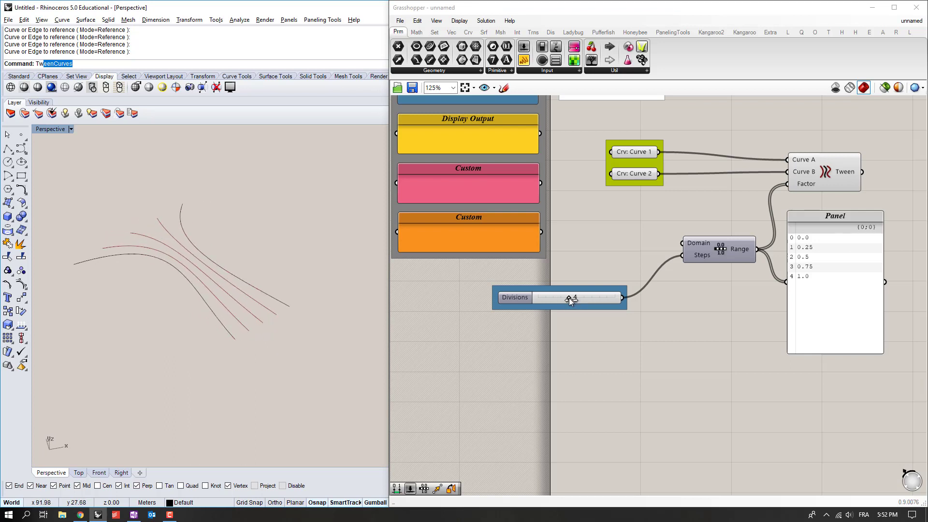
drag(570, 298, 589, 297)
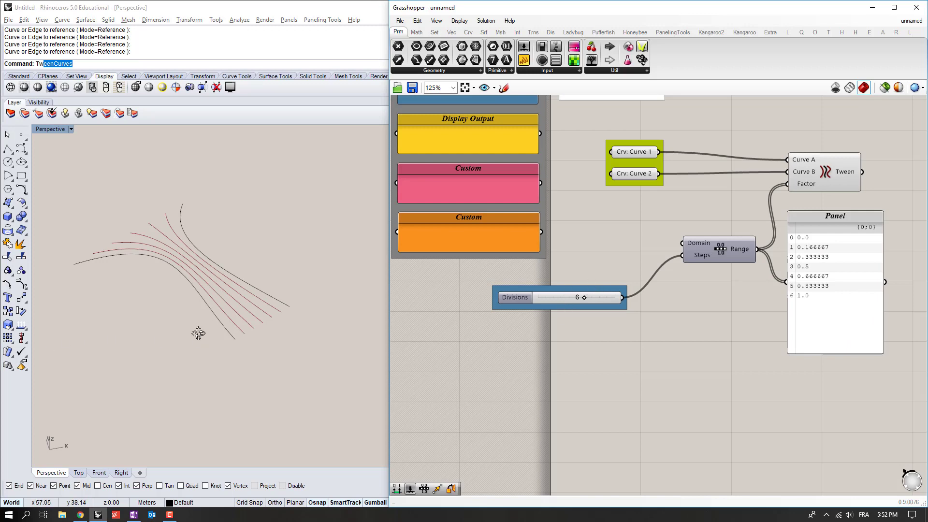
right_drag(198, 334, 256, 319)
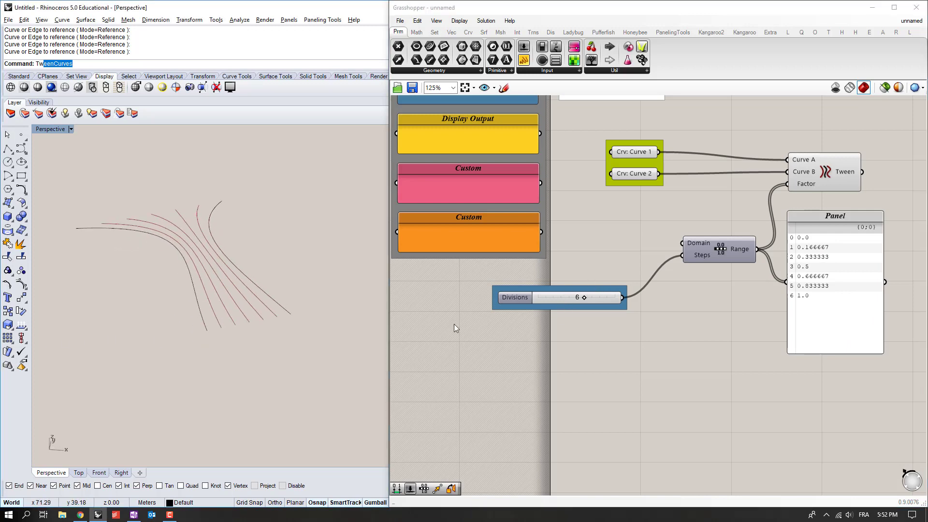
Duplicate the Range panel above the tween component and connect the Tween output to the copy.
scroll(474, 295, down, 3)
scroll(645, 255, up, 3)
click(547, 240)
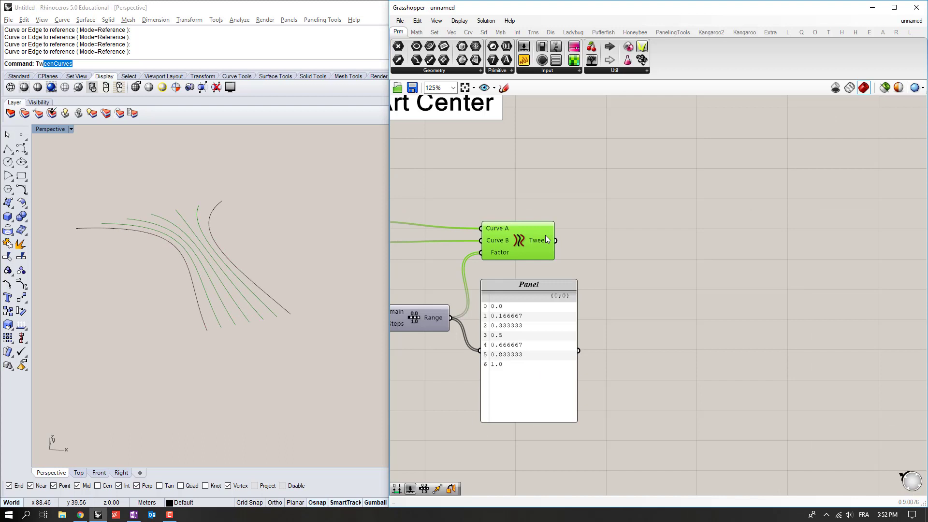
drag(547, 239, 556, 237)
click(524, 338)
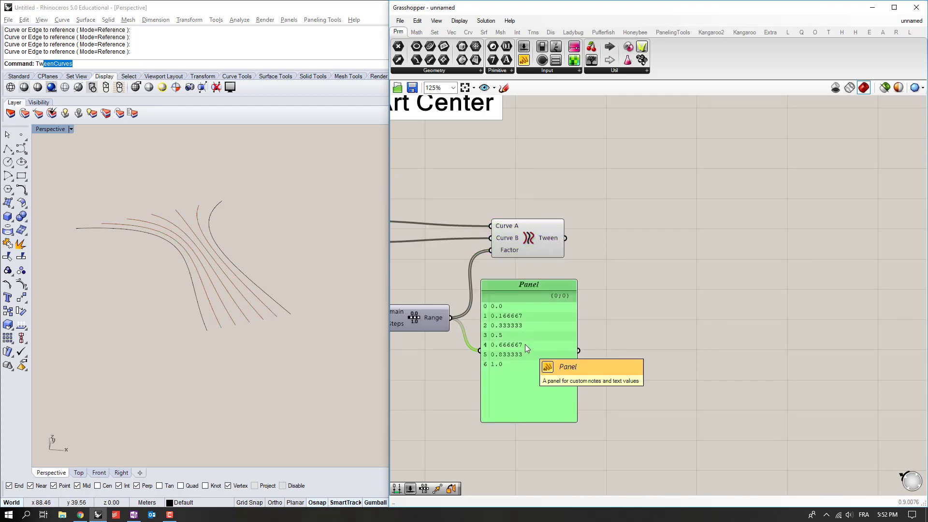
alt+drag(525, 344, 642, 169)
drag(567, 238, 597, 175)
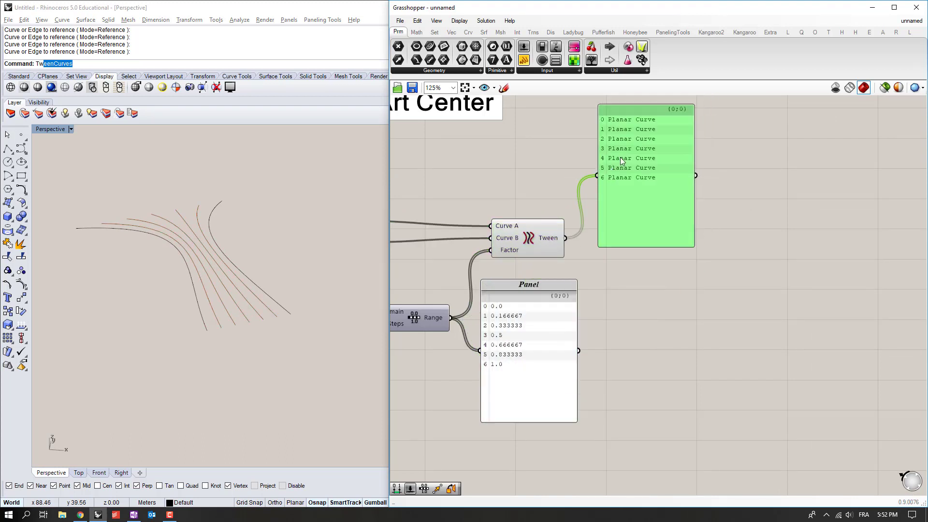
right_drag(620, 158, 555, 189)
drag(577, 210, 572, 163)
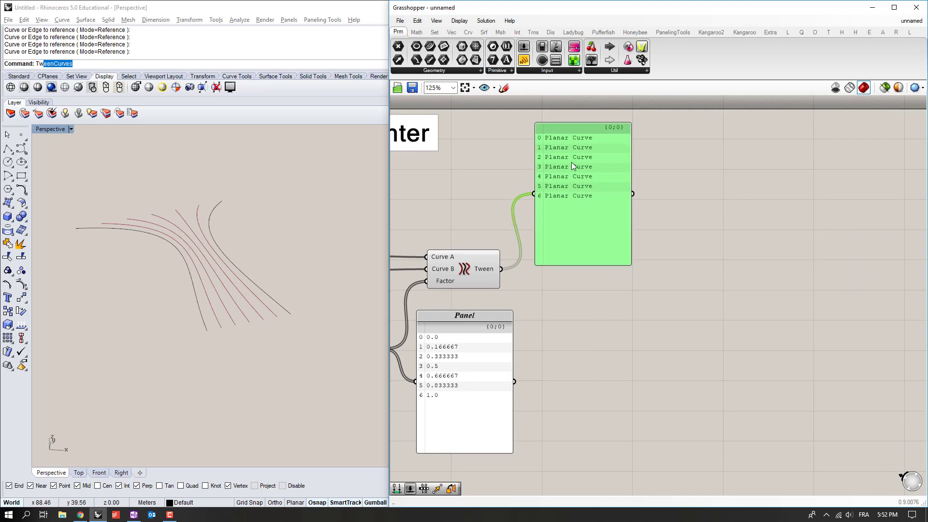
key(alt+Tab)
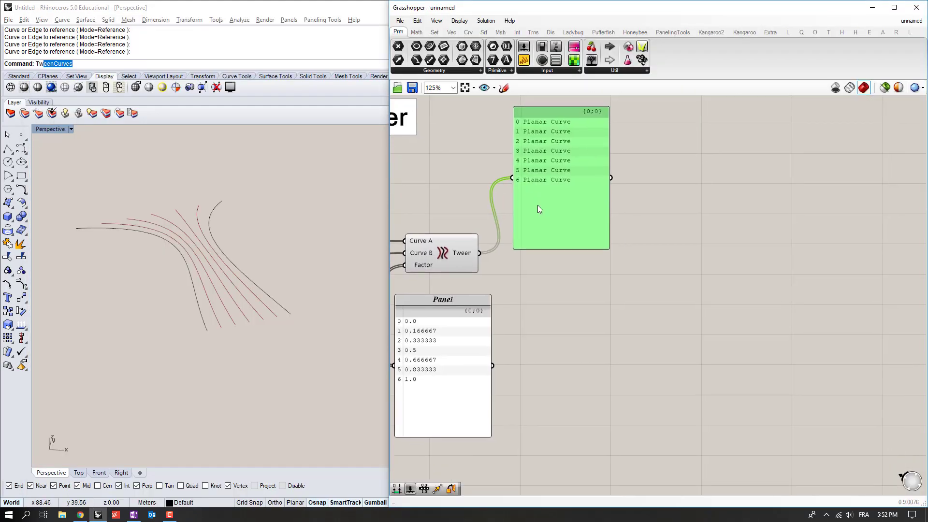
Add a Sift Pattern component beside the tween component and connect the Tween output to its List input.
click(573, 251)
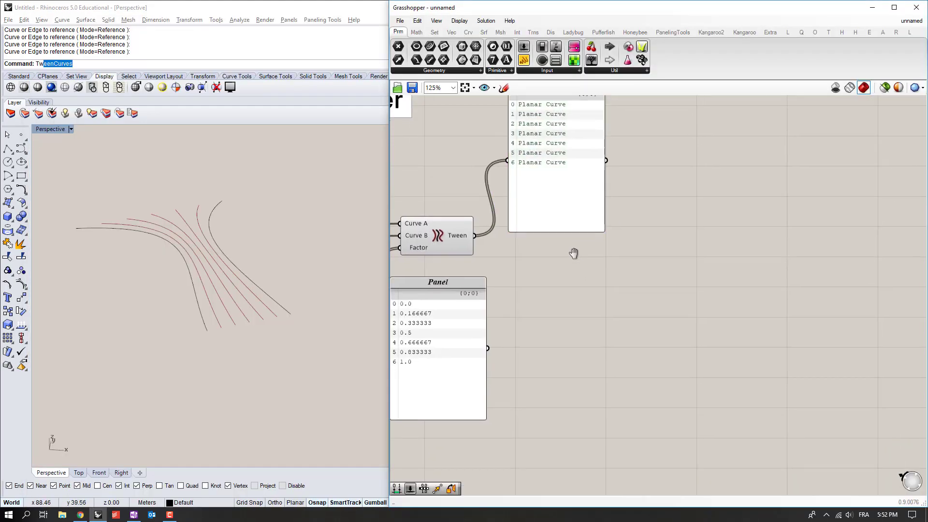
scroll(564, 251, down, 1)
double_click(573, 251)
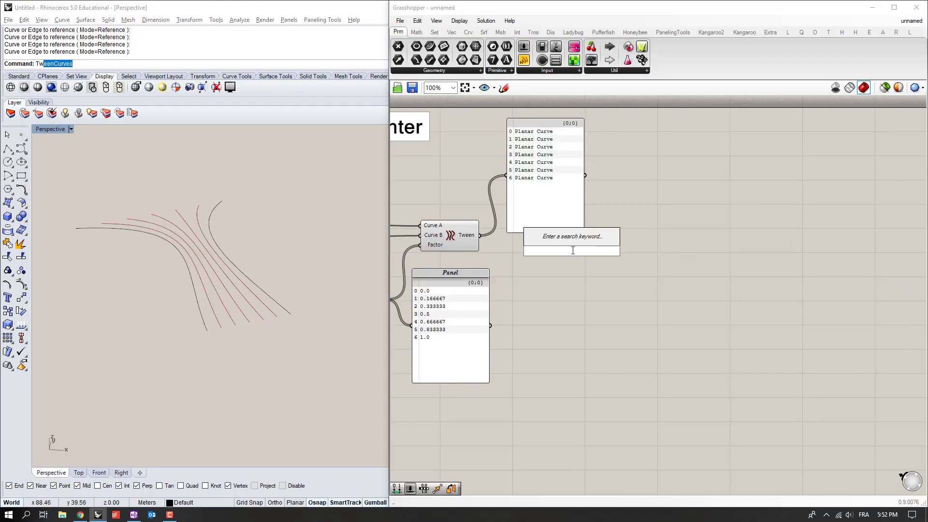
text(sift)
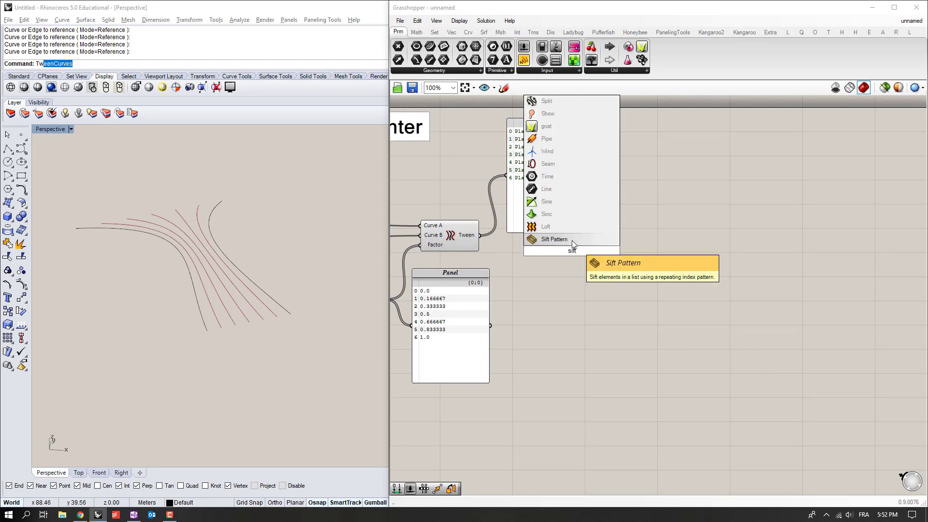
click(572, 240)
scroll(546, 234, up, 2)
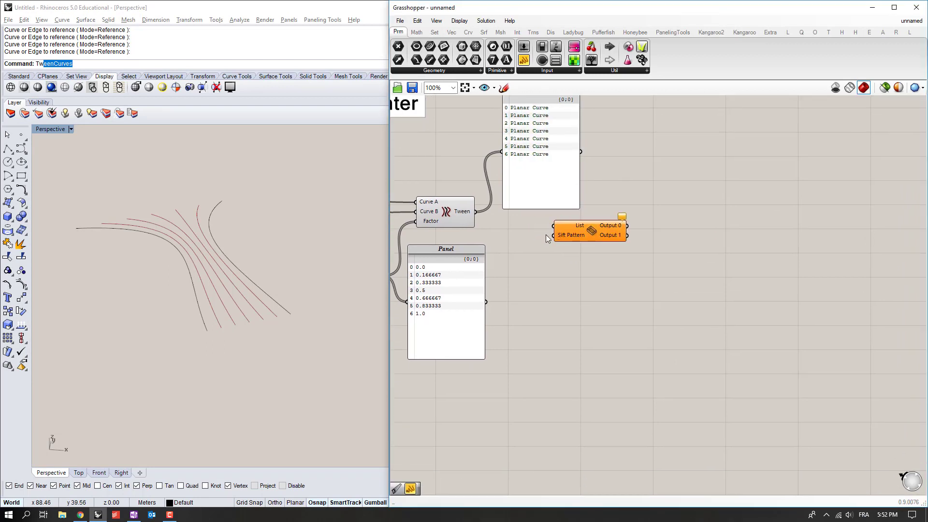
drag(436, 199, 565, 214)
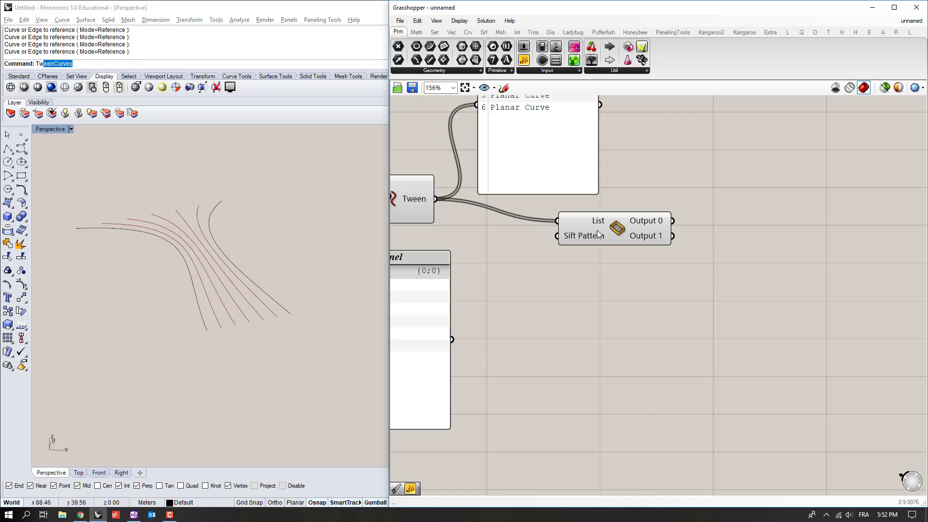
Make two copies of the tweened-curve panel and connect Sift Pattern's Output 0 and Output 1 to one copy each.
right_drag(596, 230, 505, 223)
drag(505, 223, 544, 227)
click(526, 263)
right_drag(526, 264, 586, 244)
scroll(666, 241, down, 3)
scroll(580, 243, up, 1)
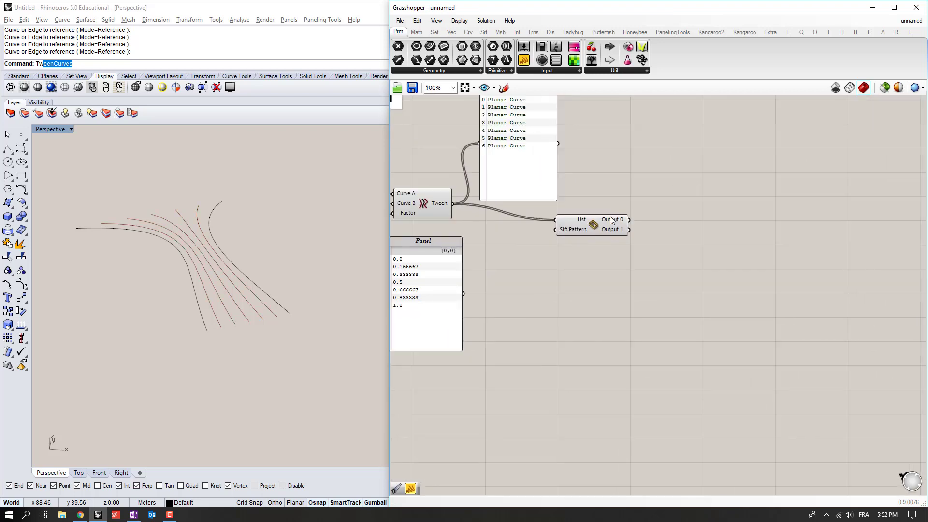
click(523, 165)
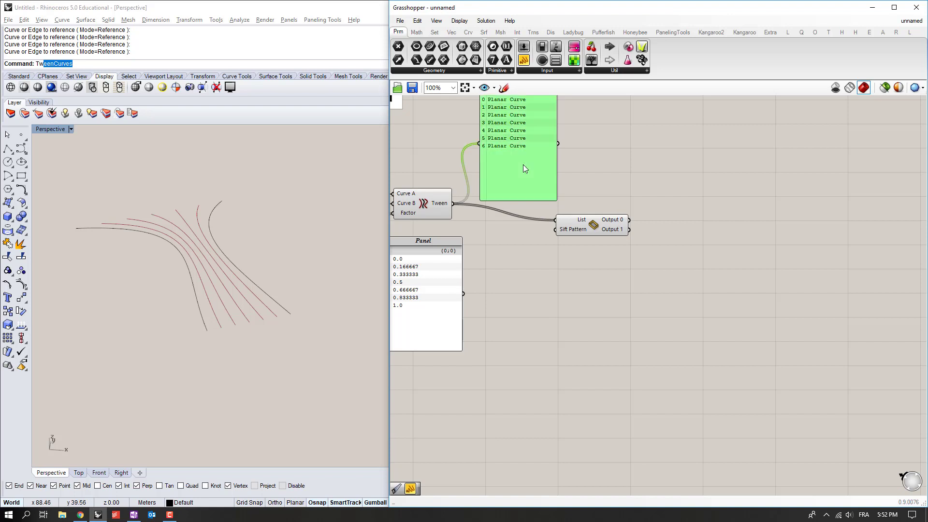
alt+drag(523, 172, 709, 213)
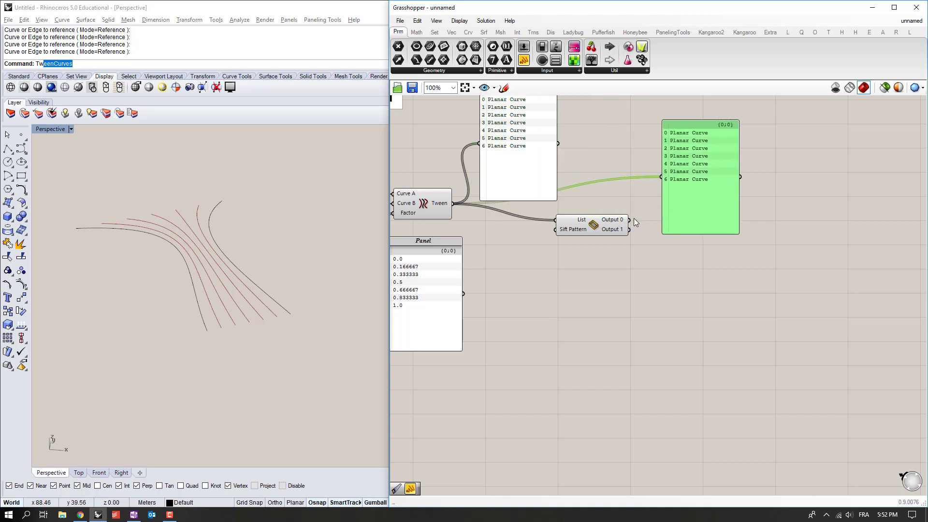
drag(629, 219, 689, 317)
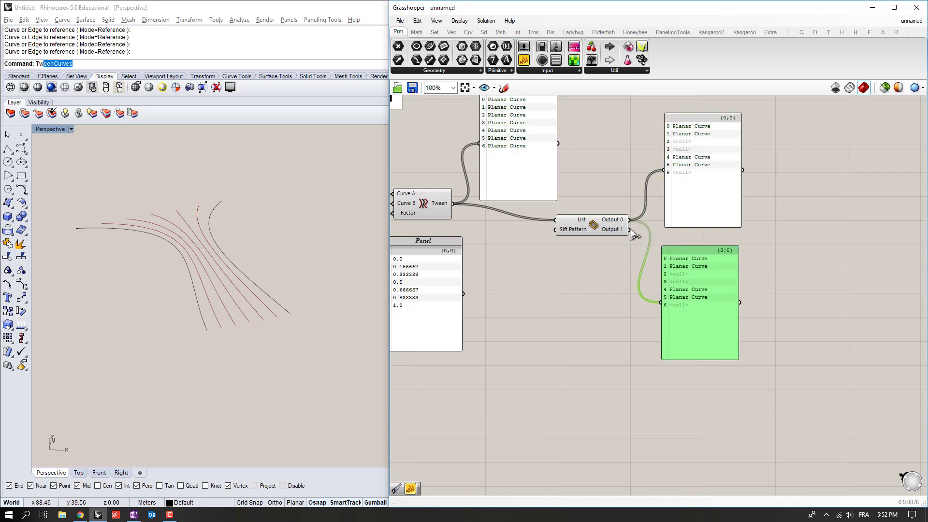
drag(630, 229, 685, 280)
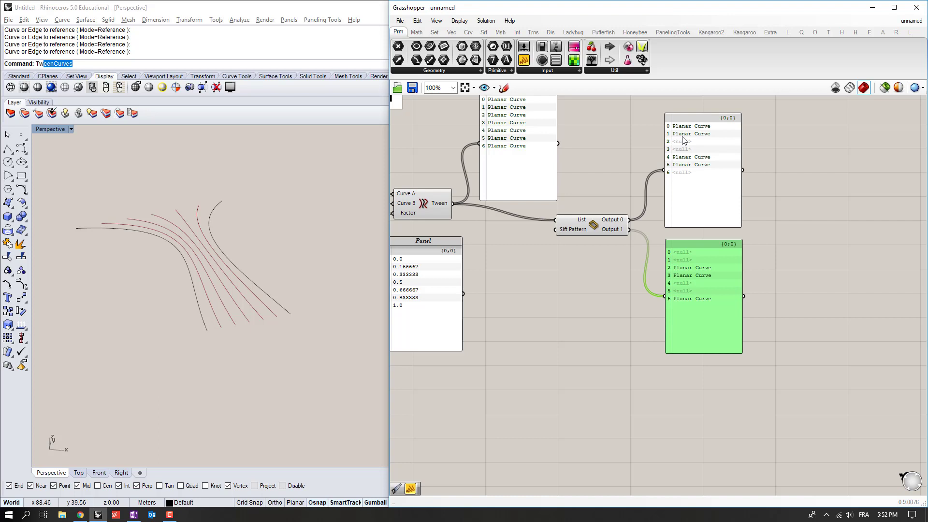
Add a panel below the Sift Pattern component containing the values 0 and 1 on separate lines.
mouse_move(565, 228)
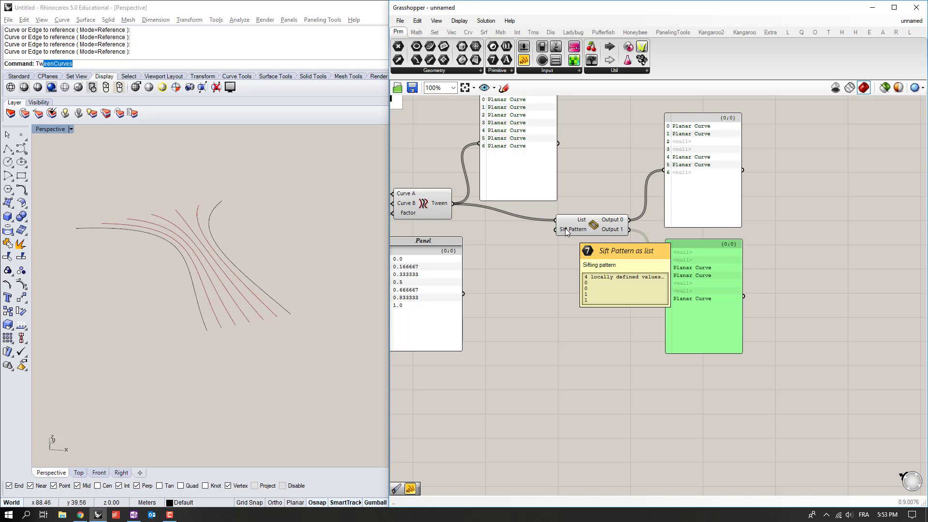
double_click(543, 237)
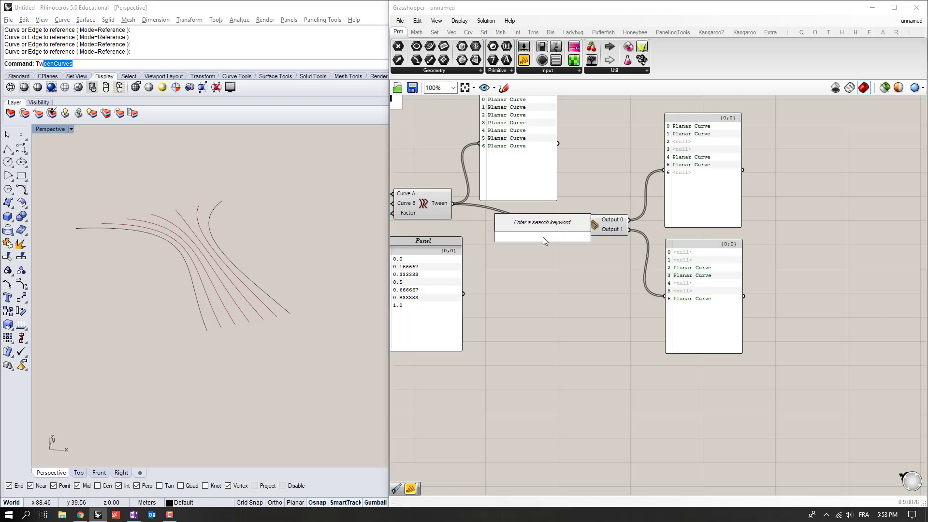
text(")
key(Return)
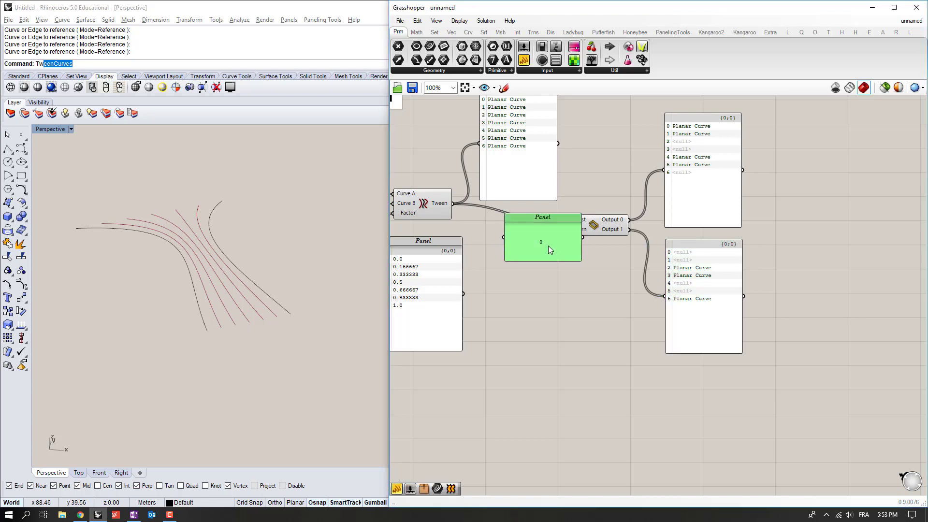
double_click(548, 246)
click(544, 291)
drag(547, 233, 530, 269)
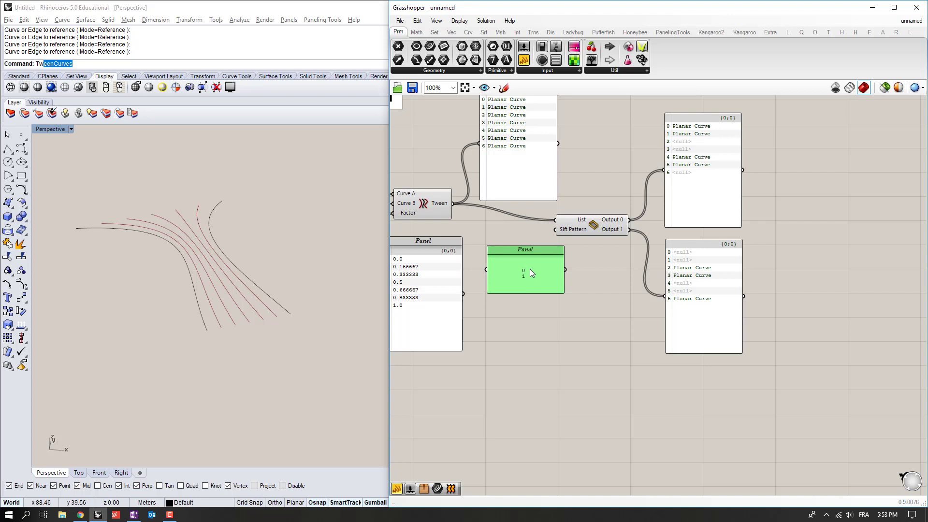
Turn off Multiline Data for the 0/1 panel, shrink it and connect it to the Sift Pattern input.
right_click(530, 269)
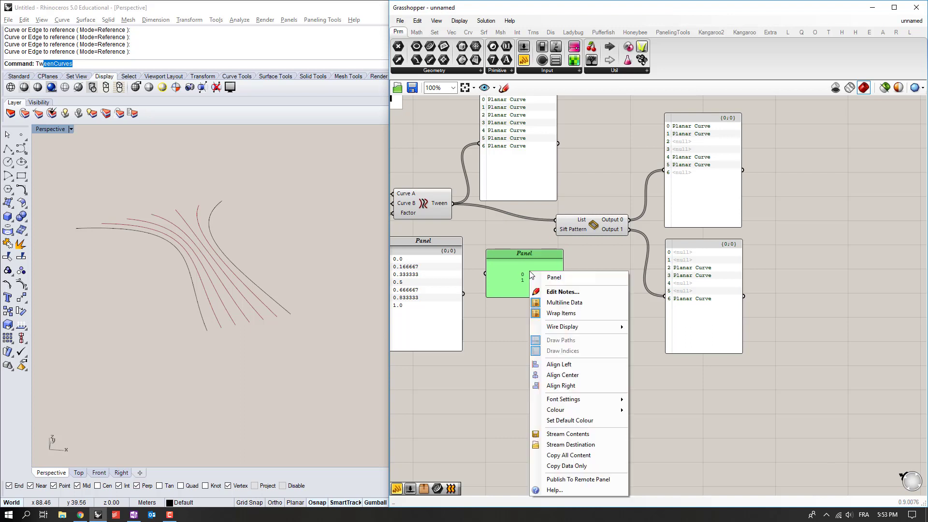
click(565, 302)
drag(561, 296, 507, 286)
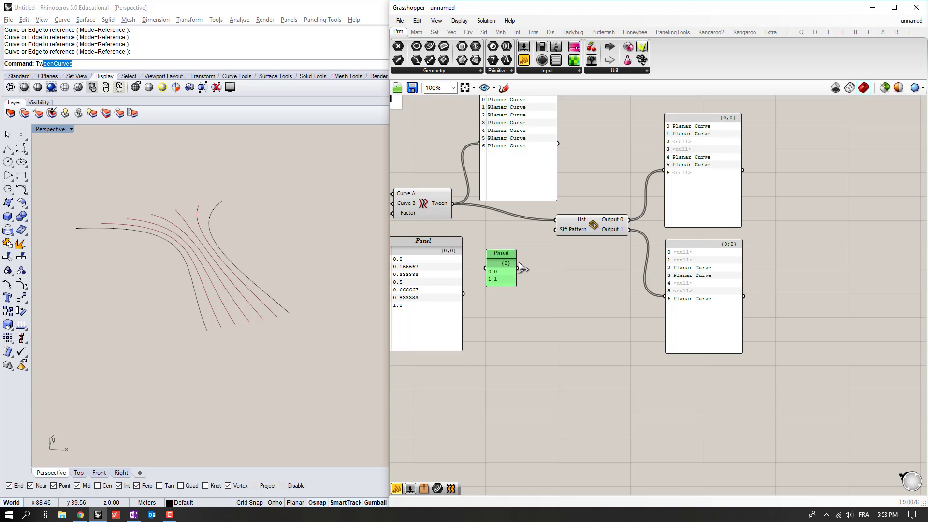
drag(557, 226, 557, 226)
click(584, 249)
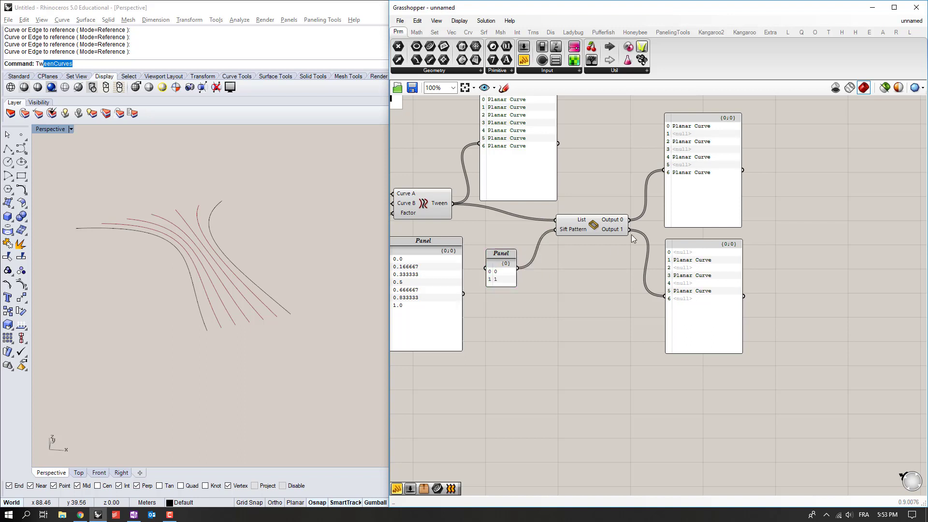
right_drag(638, 218, 546, 232)
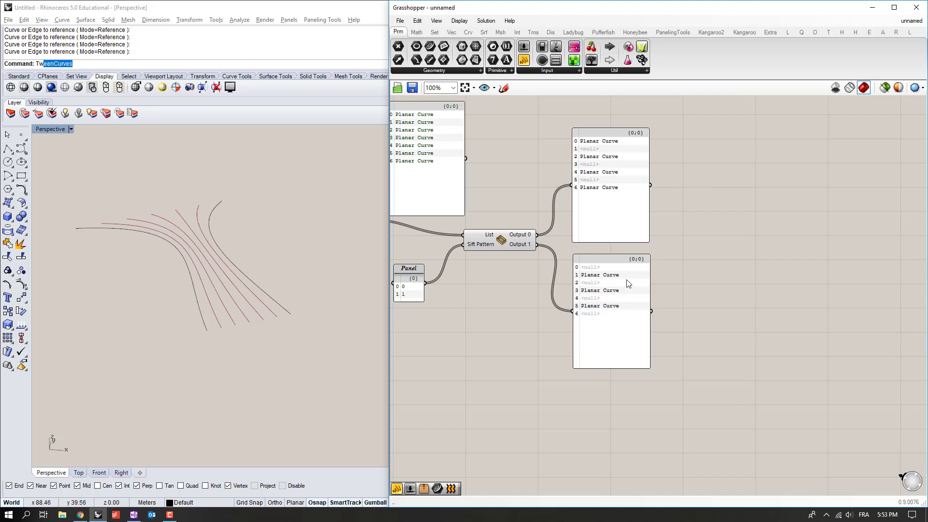
Shift the two sifted-output panels farther from Sift Pattern and add a Clean Tree component in the gap.
drag(678, 310, 750, 213)
click(598, 212)
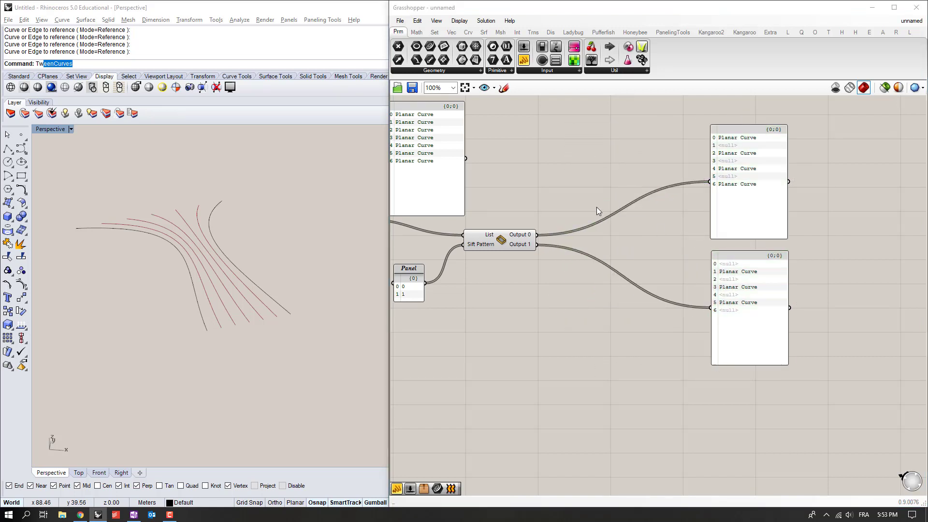
double_click(598, 211)
text(clean)
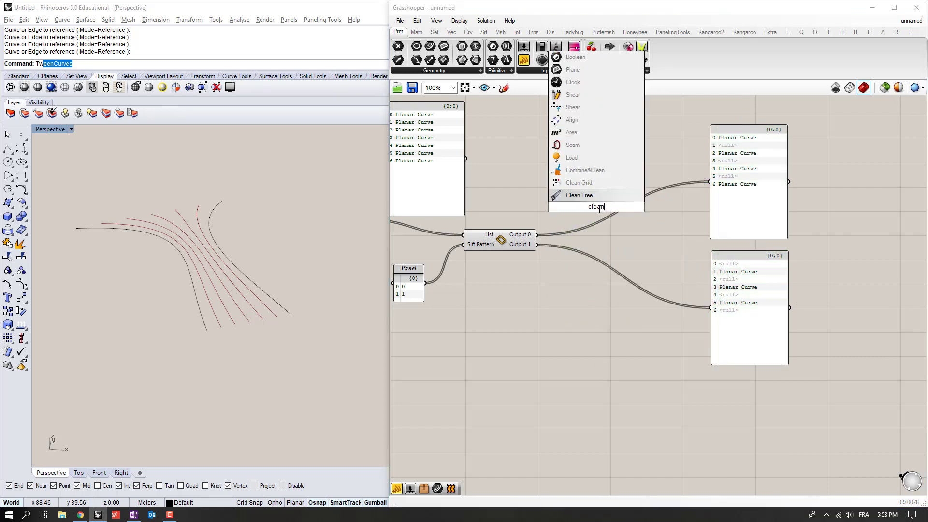
key(Return)
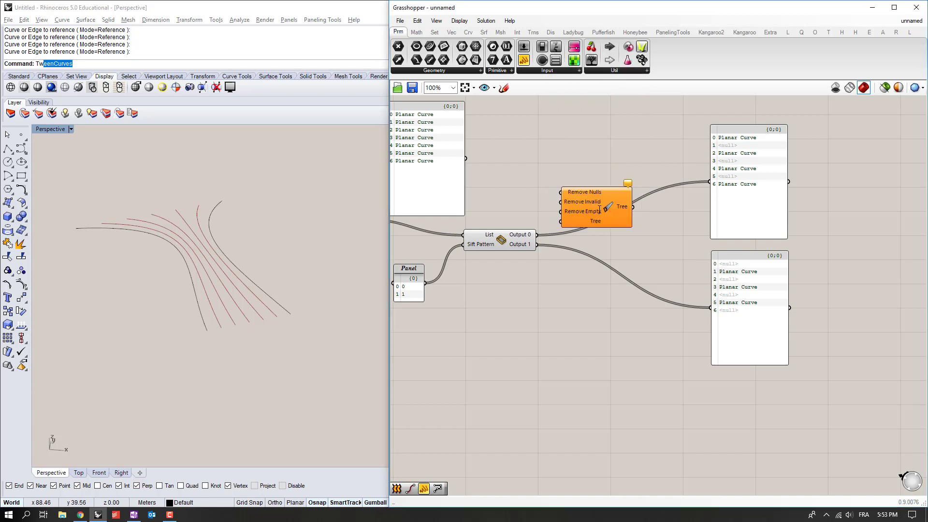
Route Sift Pattern's Output 0 through the Clean Tree component into the upper panel.
drag(552, 234, 561, 222)
drag(625, 212, 622, 216)
drag(674, 183, 709, 182)
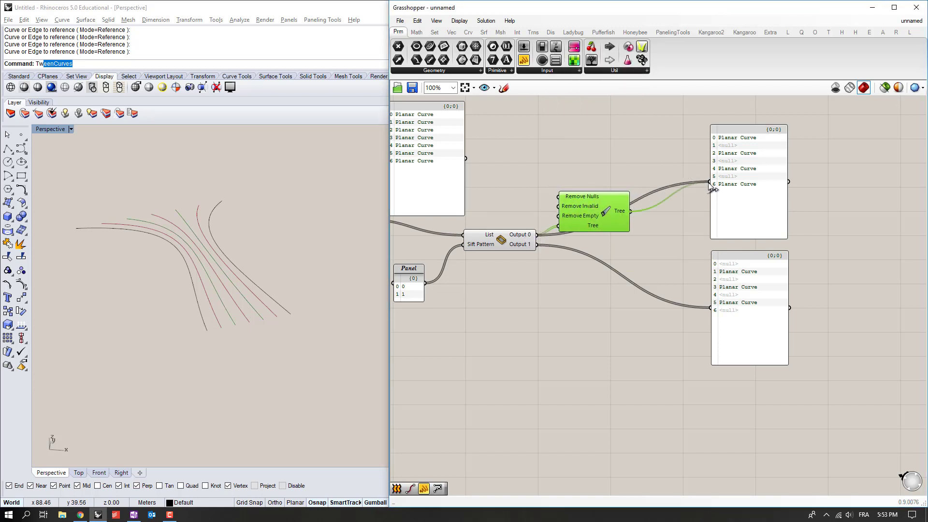
click(699, 219)
right_drag(706, 208, 697, 190)
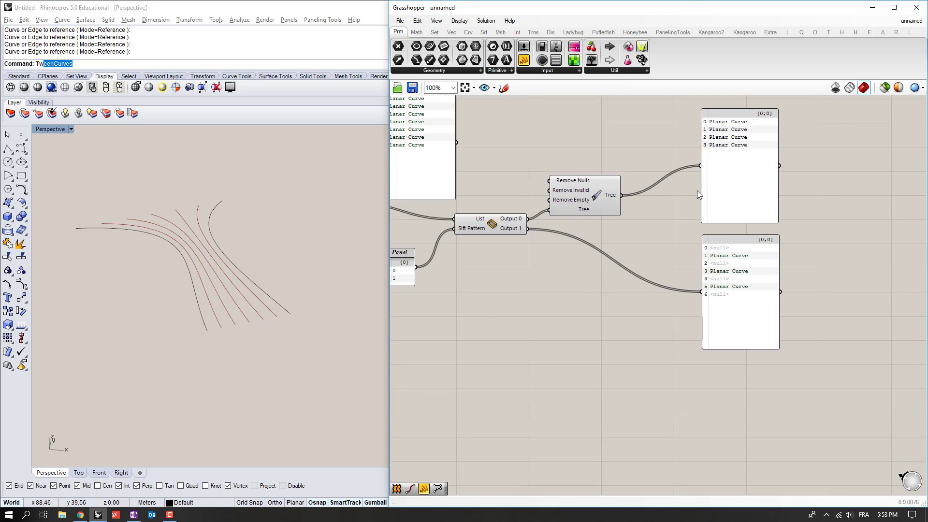
Duplicate the Clean Tree component below the original and route Output 1 through it into the lower panel.
click(595, 198)
drag(588, 217, 702, 291)
right_drag(701, 237, 666, 261)
right_drag(612, 188, 625, 210)
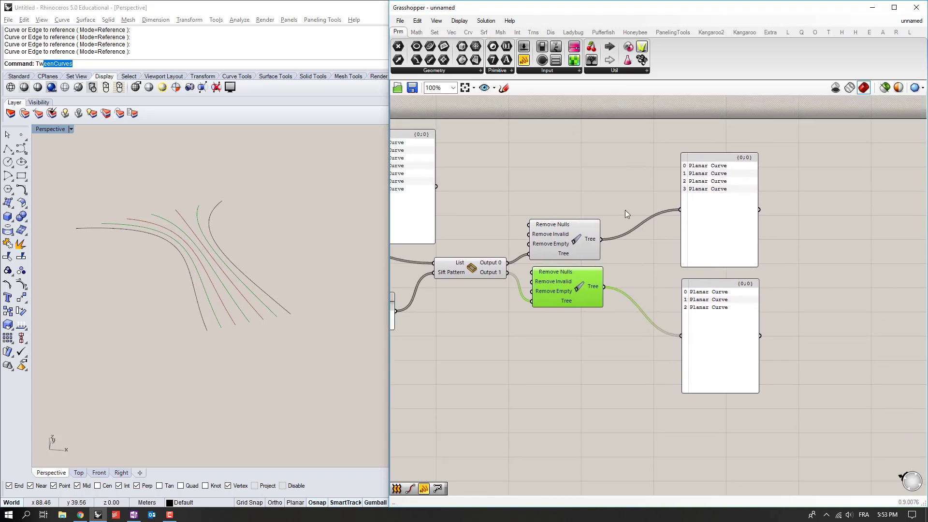
click(625, 210)
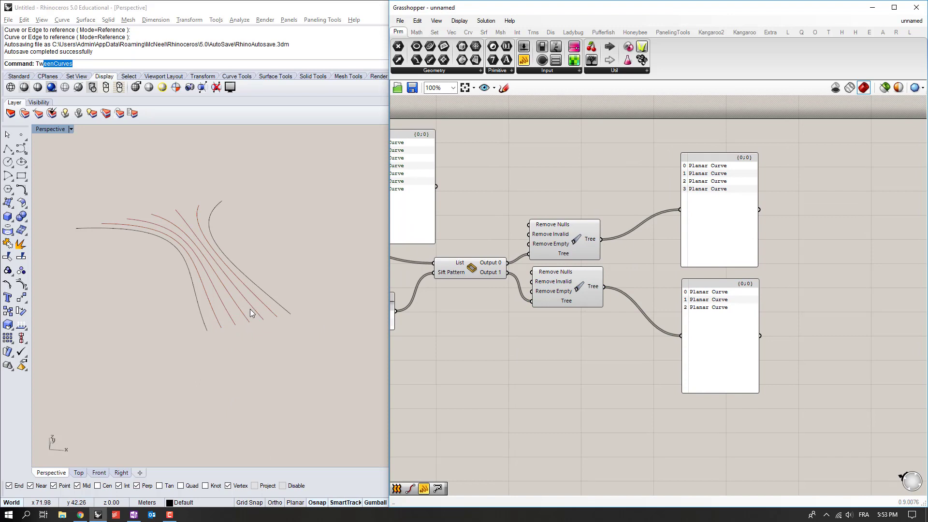
Add an LC_Redline component, feed it the upper Clean Tree output and inspect the highlighted curves in the perspective view.
double_click(626, 167)
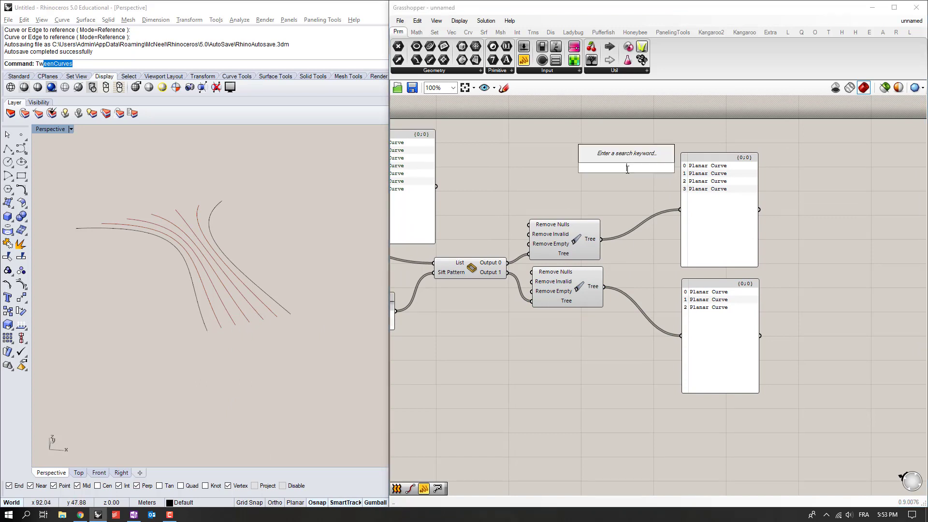
text(red)
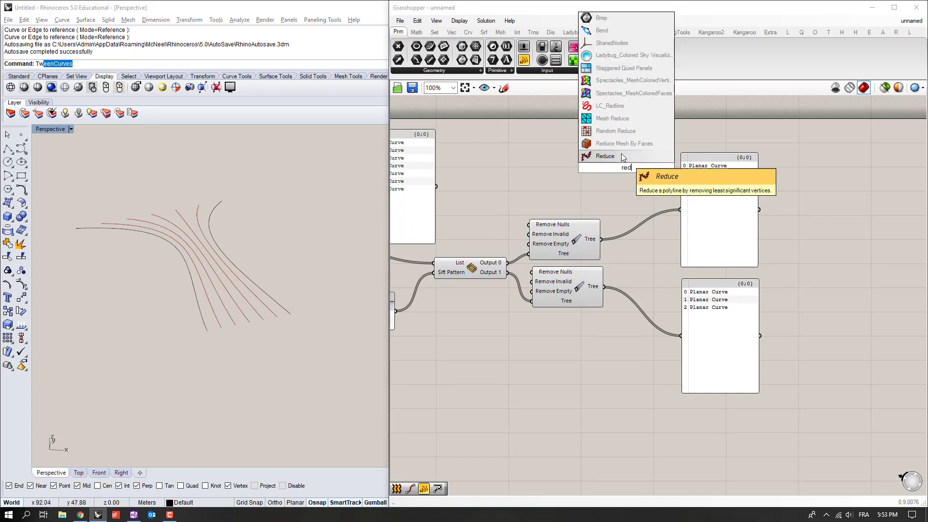
click(622, 106)
drag(602, 239, 608, 168)
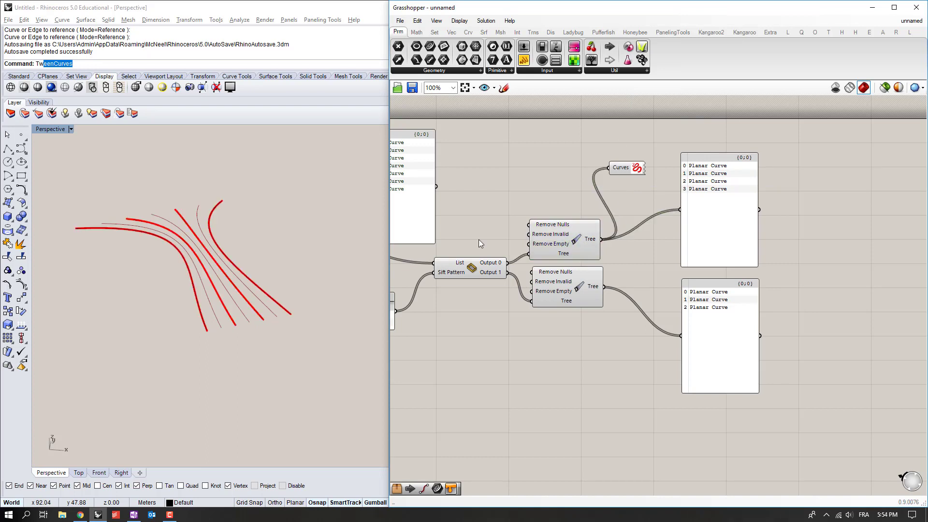
right_drag(285, 302, 192, 344)
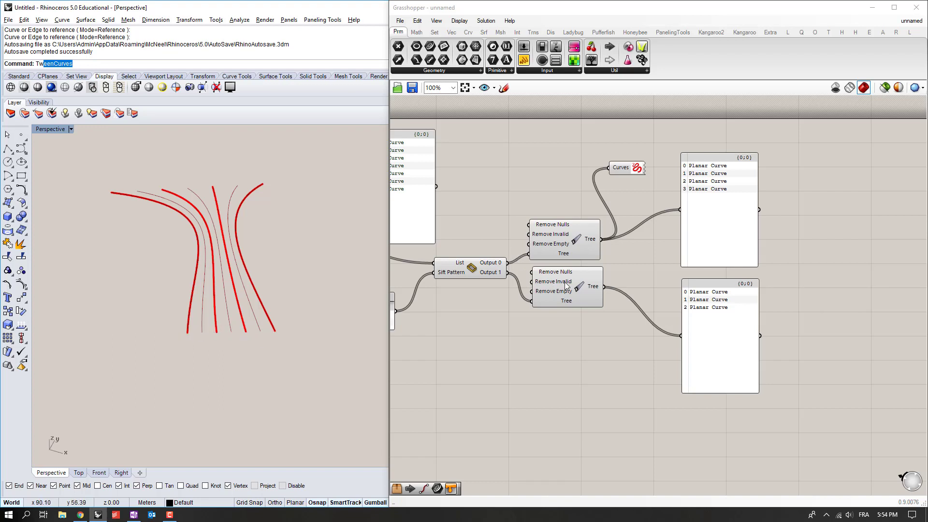
Switch the Redline component's Curves input to the lower Clean Tree output and check the highlighted curves.
drag(604, 287, 609, 168)
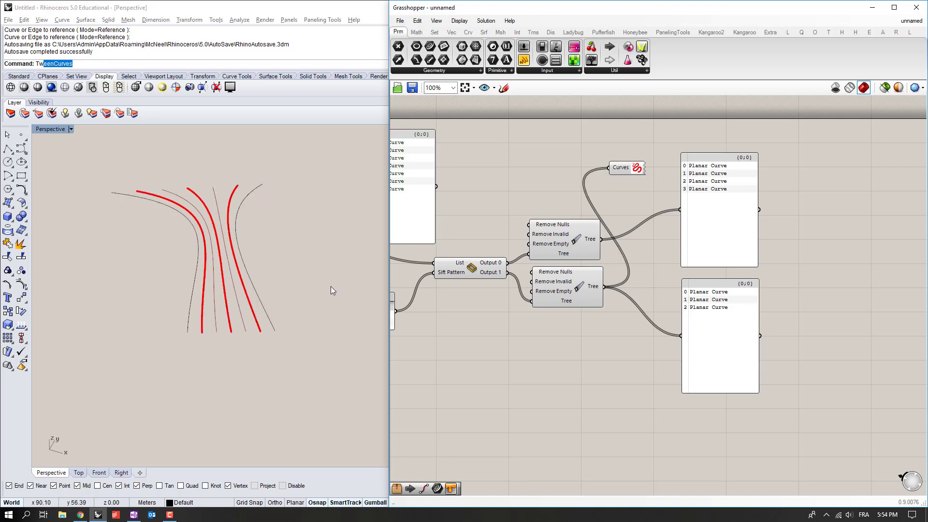
right_drag(216, 300, 240, 266)
right_drag(602, 231, 558, 233)
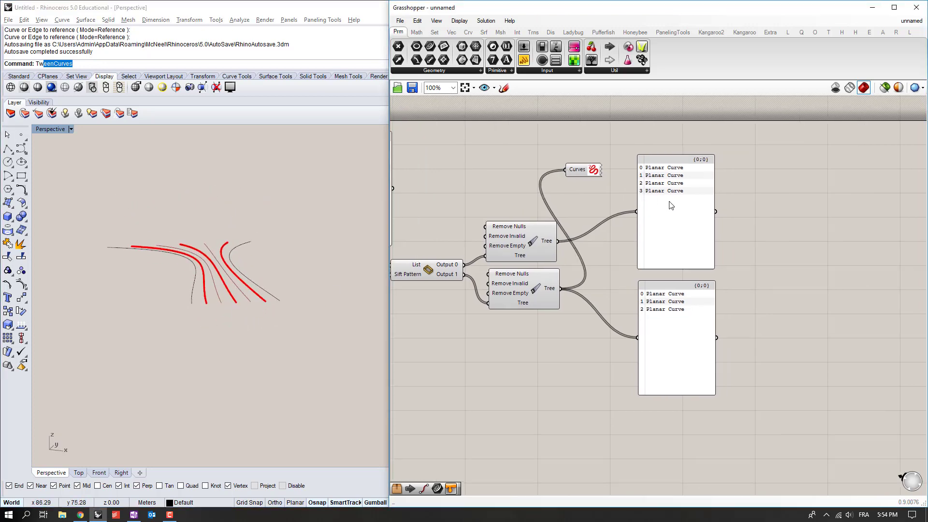
Delete the two sifted-output panels and move the Redline component below the Clean Tree components.
drag(784, 326, 683, 235)
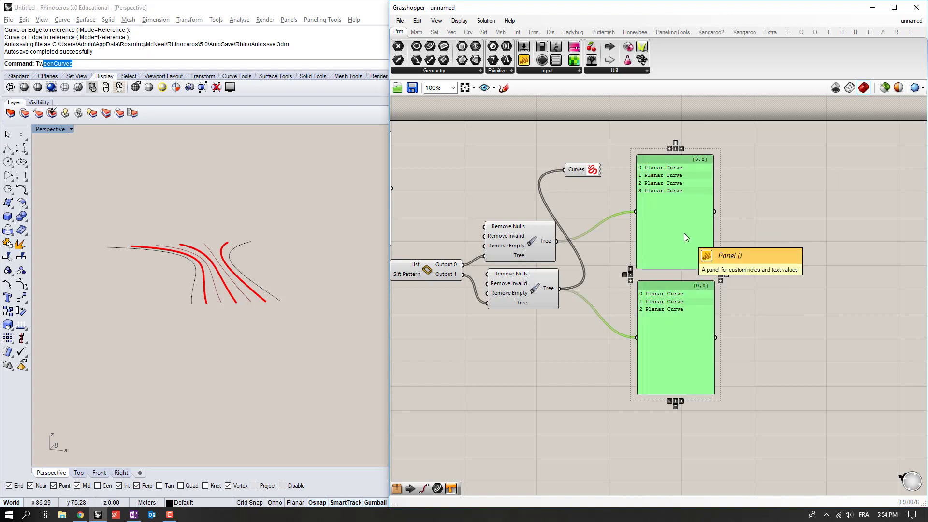
key(Delete)
right_drag(624, 226, 617, 254)
drag(606, 208, 569, 182)
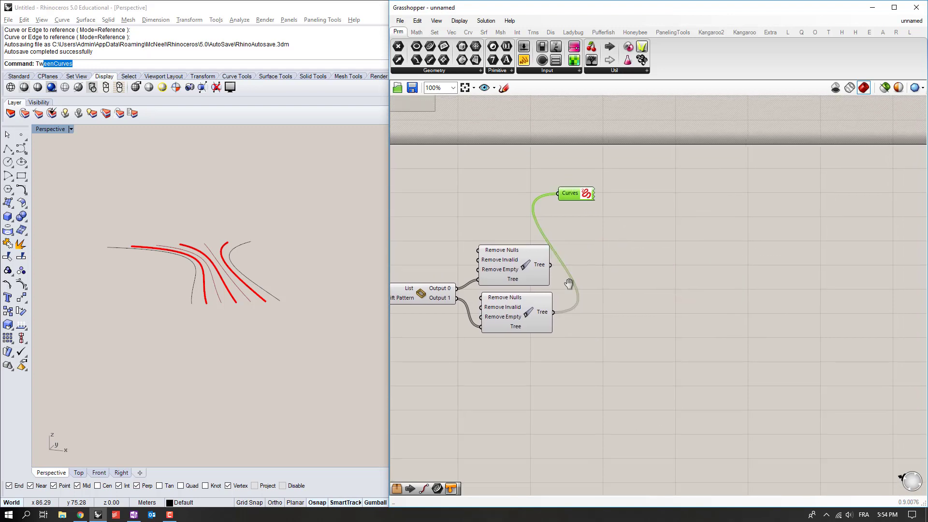
right_drag(512, 338, 511, 289)
click(518, 278)
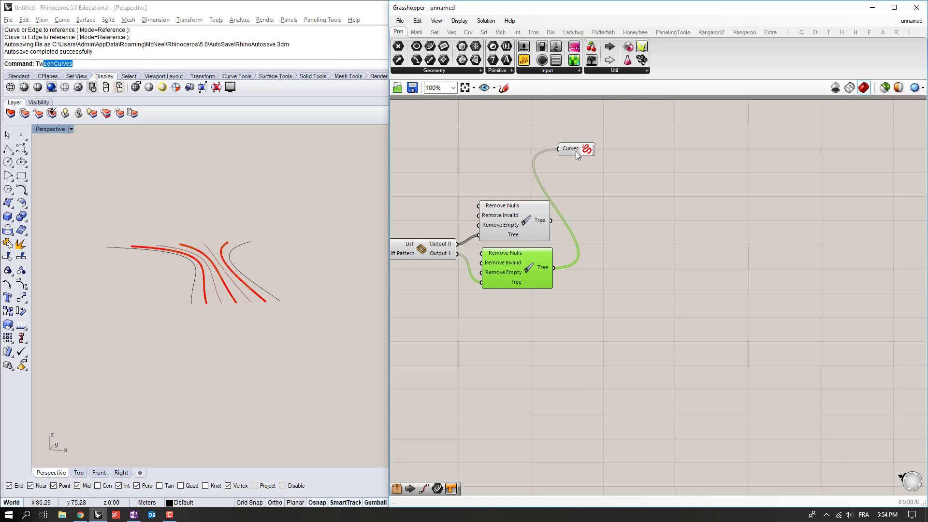
drag(576, 151, 585, 368)
Add a Move component and connect the lower Clean Tree output to its Geometry input.
double_click(622, 262)
text(mo)
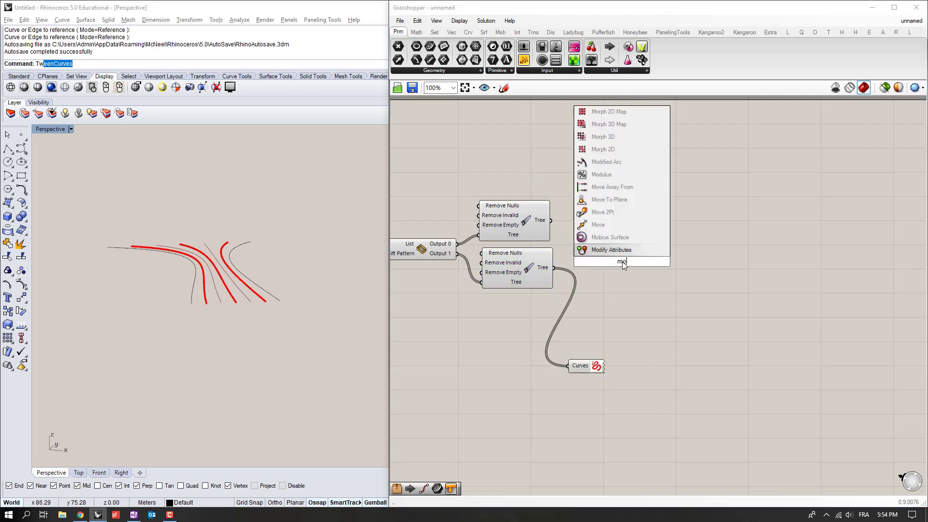
text(ve)
key(Return)
drag(554, 268, 719, 268)
Add a Unit Z vector component and connect it to the Move component's Motion input.
click(642, 301)
double_click(642, 301)
text(z)
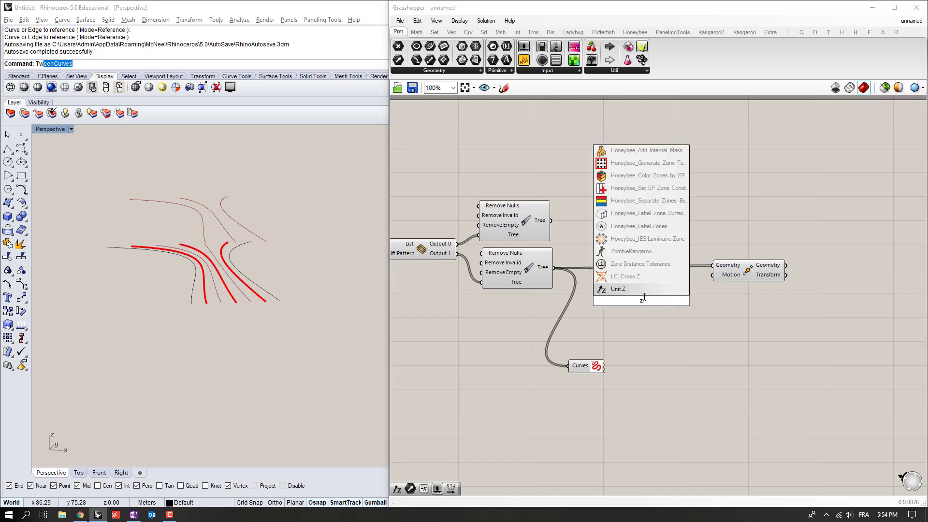
key(Return)
drag(675, 301, 712, 281)
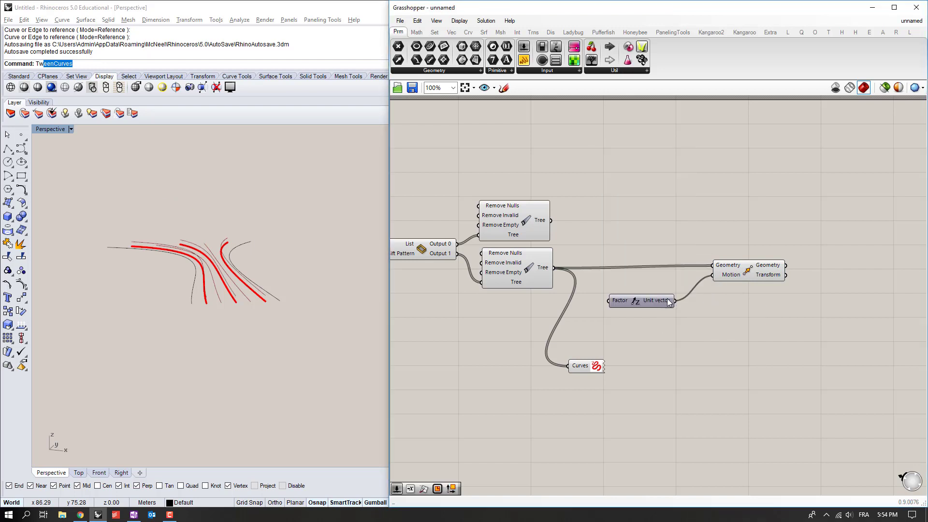
Reposition Unit Z closer to the Move component and place the Redline component beside the lower Clean Tree.
drag(669, 301, 700, 314)
drag(596, 367, 613, 279)
click(601, 320)
Add a number slider at 0.0 below the components and connect it to the Unit Z Factor input.
right_drag(601, 320, 610, 263)
double_click(568, 295)
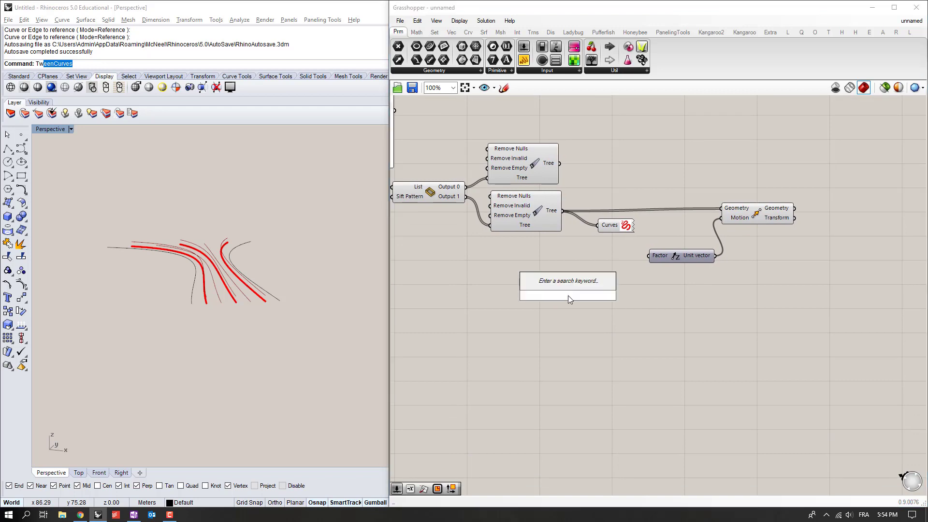
text(0..1)
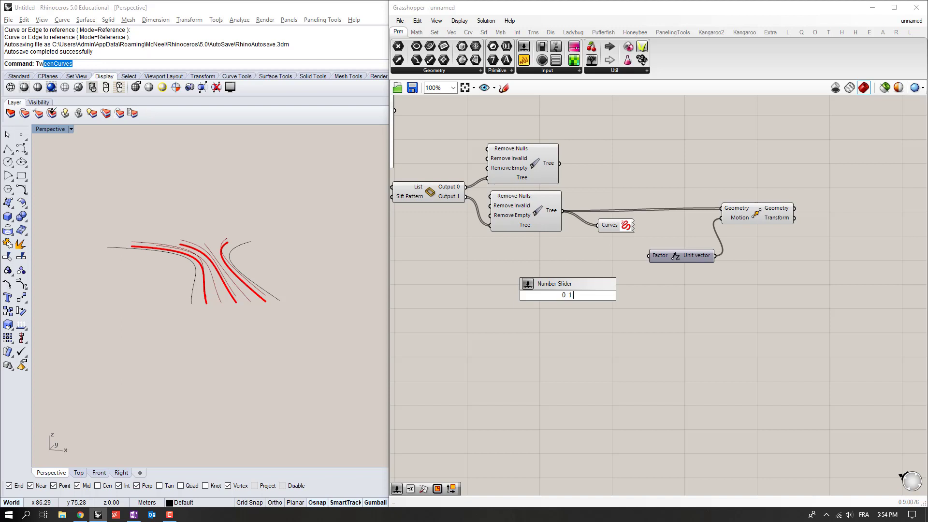
key(Return)
drag(621, 296, 649, 256)
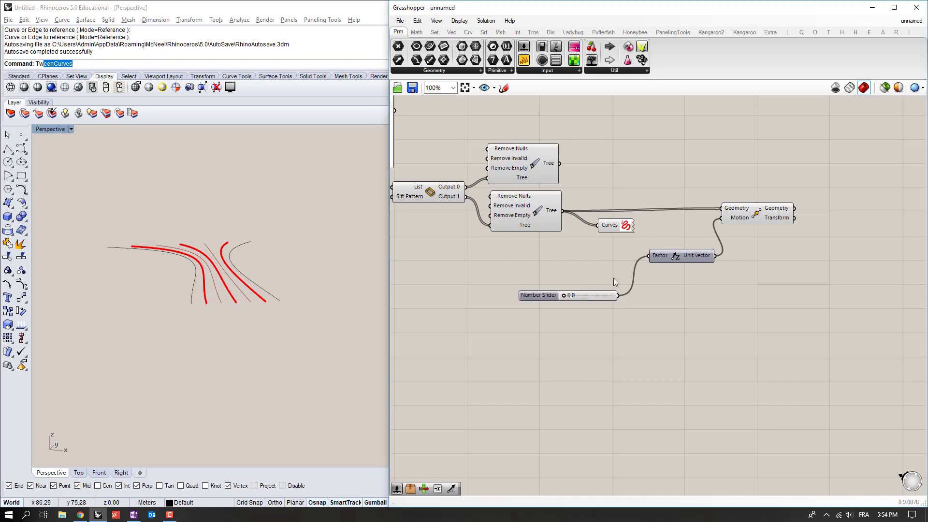
Set the Unit Z factor slider to 1.3 and rewire the Redline component to the Move component's Geometry output.
drag(562, 296, 606, 290)
right_drag(141, 351, 173, 321)
scroll(267, 285, up, 3)
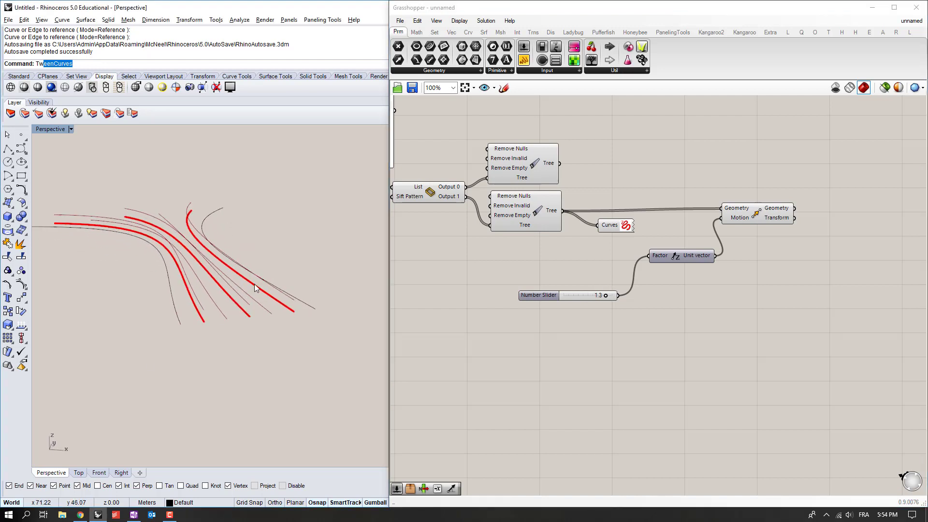
drag(615, 224, 806, 194)
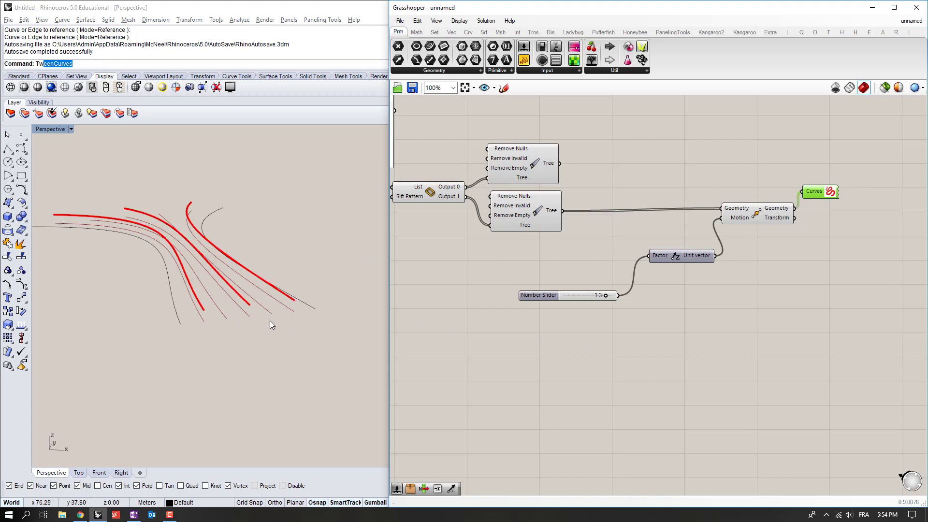
scroll(270, 321, down, 2)
Turn off the viewport previews of the lower Clean Tree, Tween and Sift Pattern components.
click(551, 220)
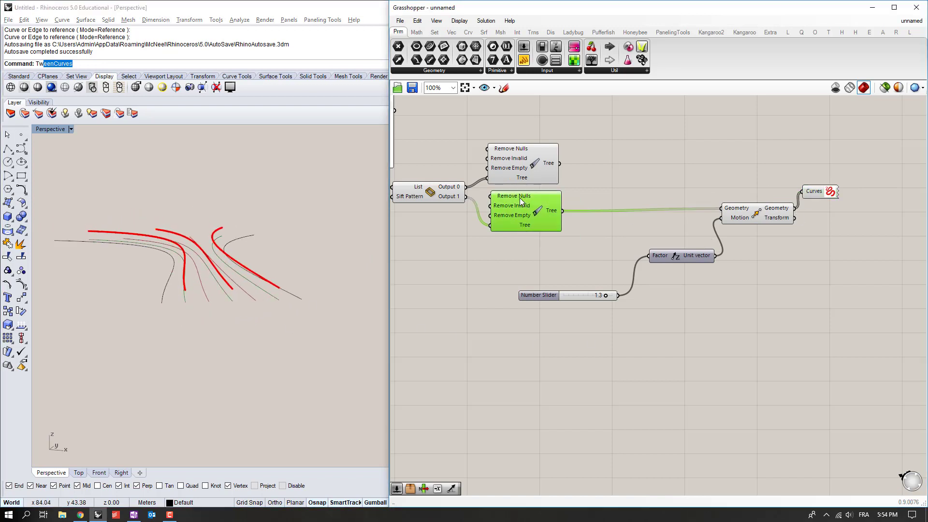
key(ctrl+q)
click(549, 247)
right_drag(470, 216, 611, 291)
click(477, 187)
key(ctrl+q)
scroll(674, 225, down, 2)
click(561, 196)
key(ctrl+q)
click(554, 159)
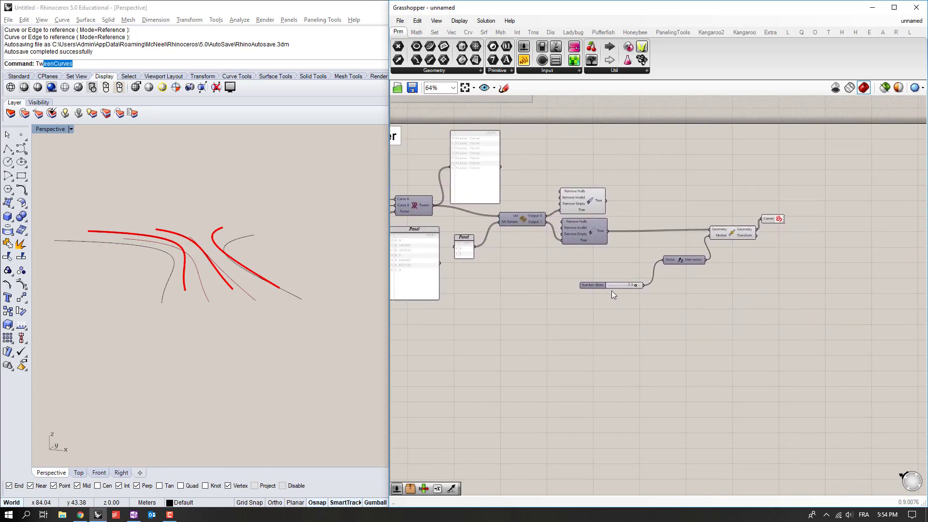
Lower the vertical displacement of the moved curves by setting the number slider to 1.1.
scroll(611, 291, up, 3)
mouse_move(655, 272)
mouse_down()
mouse_move(619, 275)
mouse_move(672, 271)
mouse_move(646, 274)
mouse_up()
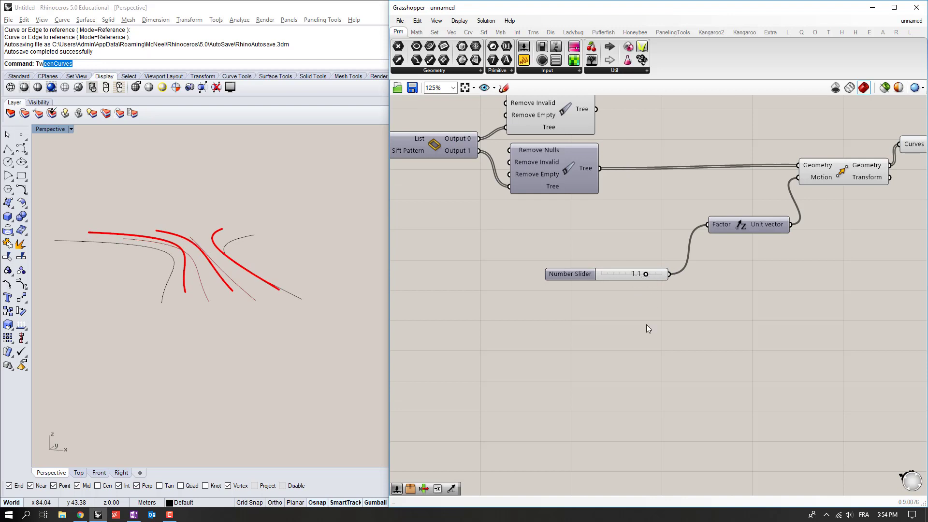
right_drag(184, 281, 266, 297)
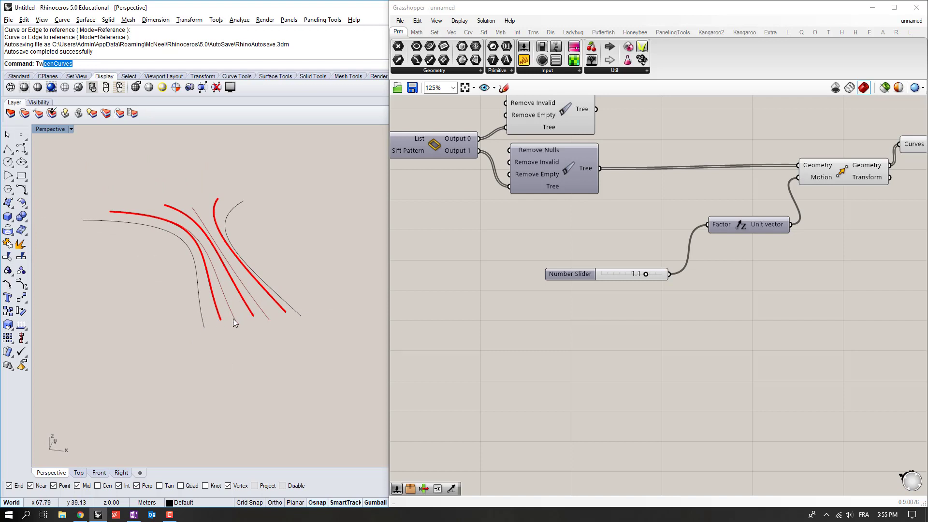
right_drag(293, 317, 293, 322)
Examine which viewport curves belong to the upper Clean Tree, the lower Clean Tree, Move and Sift Pattern components.
right_drag(666, 188, 502, 274)
scroll(501, 274, down, 2)
right_drag(567, 241, 618, 228)
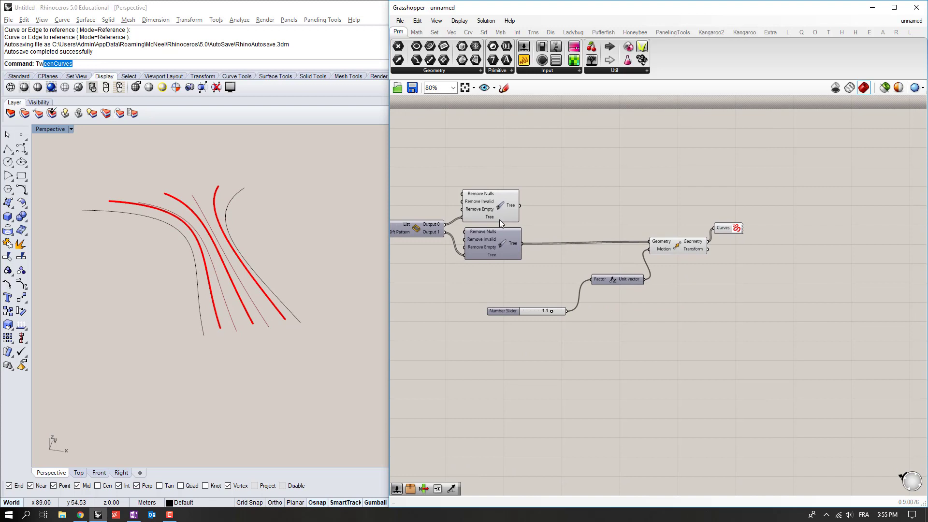
click(500, 208)
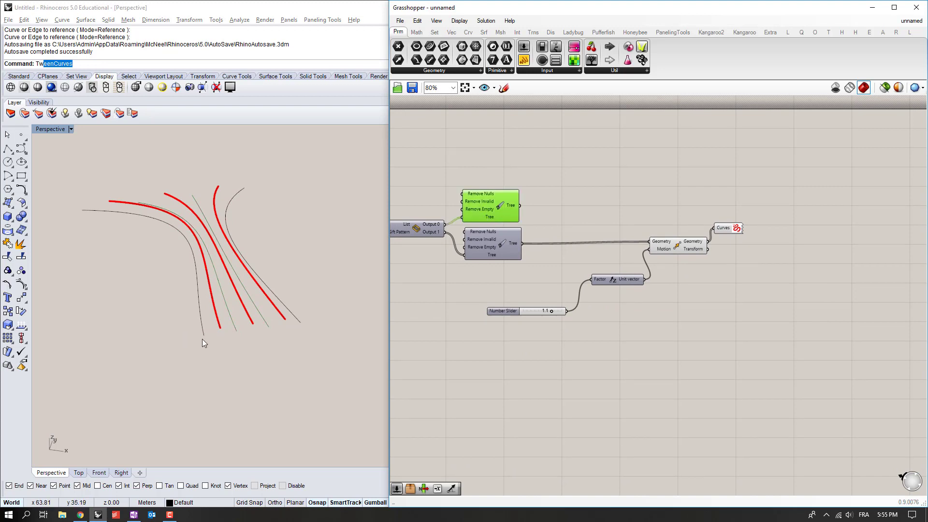
click(483, 248)
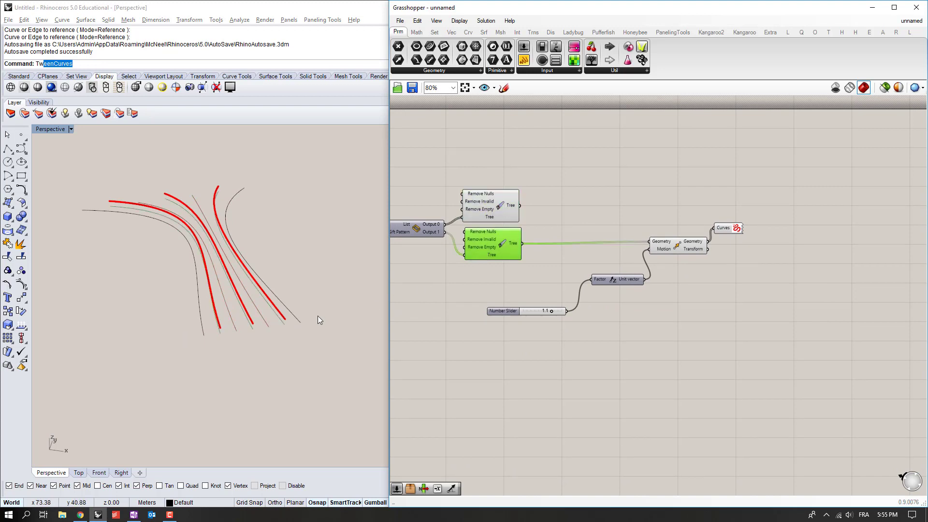
click(671, 248)
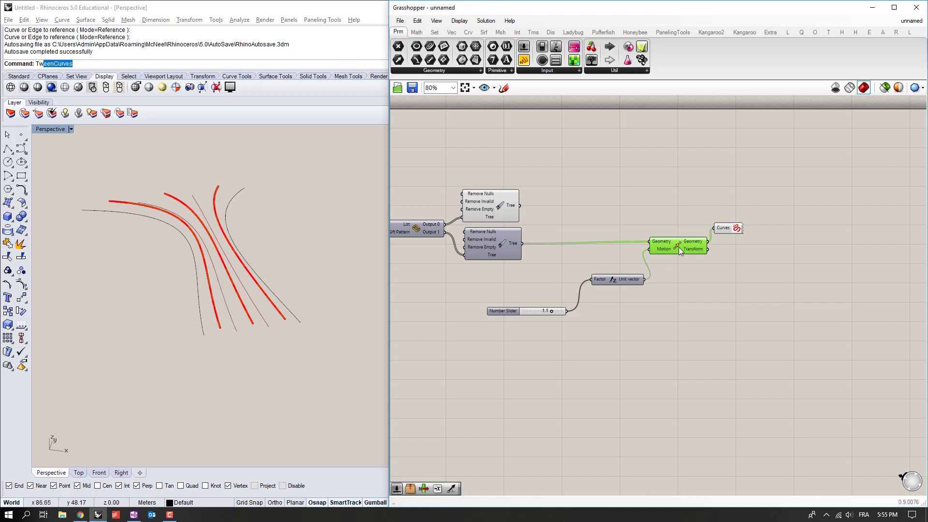
right_drag(678, 248, 633, 254)
click(613, 214)
right_drag(413, 239, 585, 231)
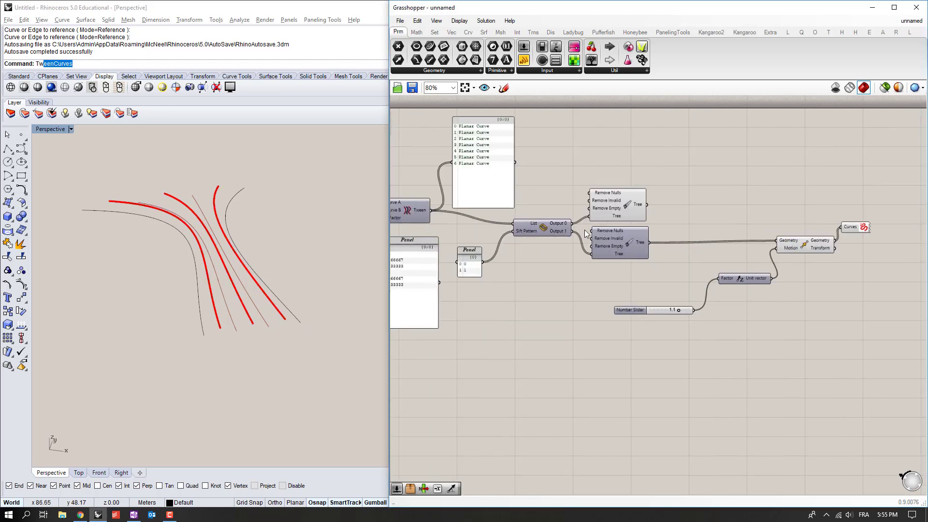
click(544, 228)
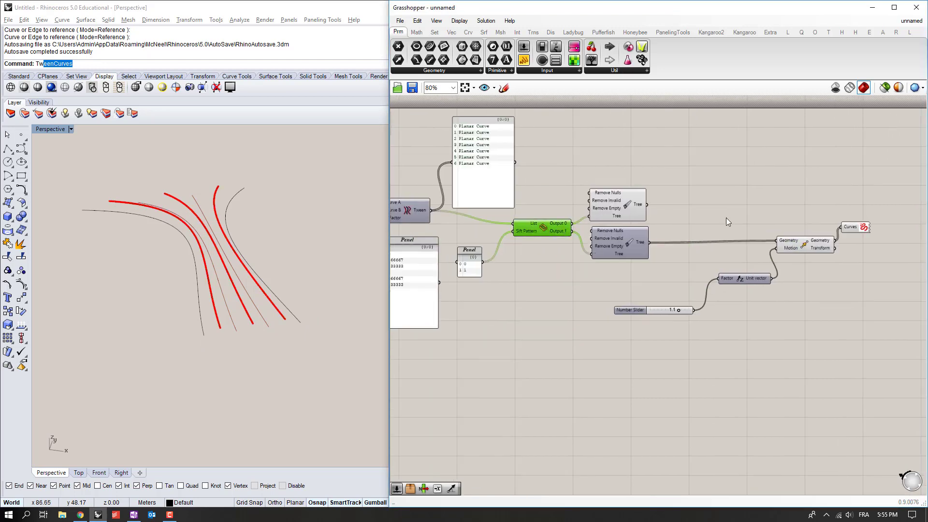
Add a Weave component and place it above the Move component.
right_drag(727, 221, 614, 231)
double_click(613, 231)
text(w)
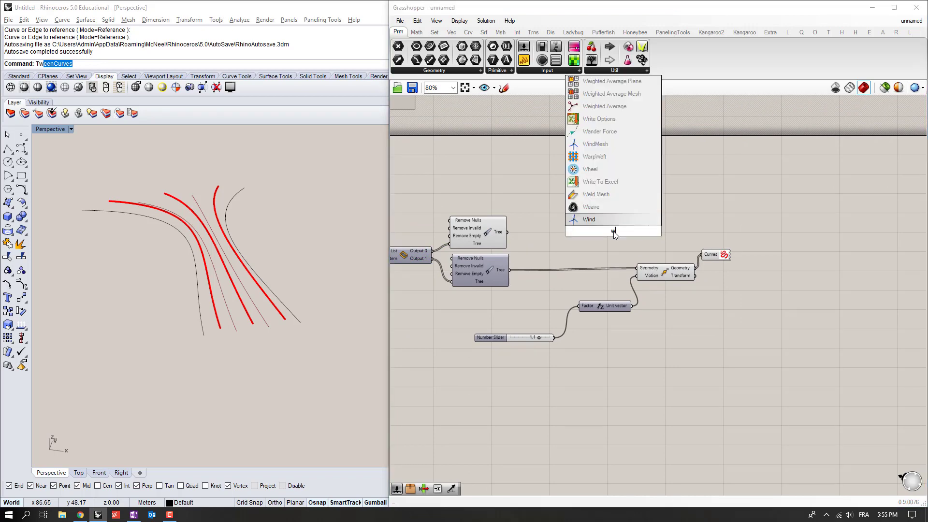
text(eave)
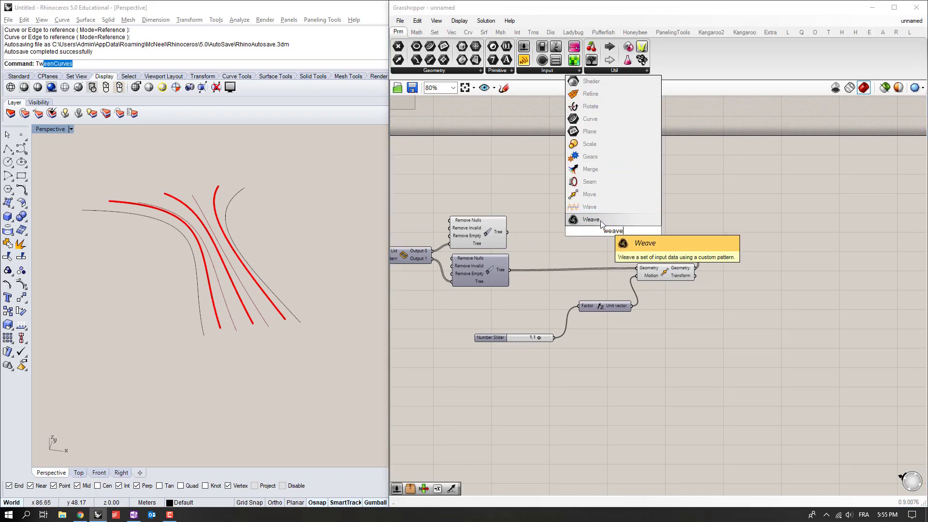
click(599, 220)
drag(610, 235, 670, 211)
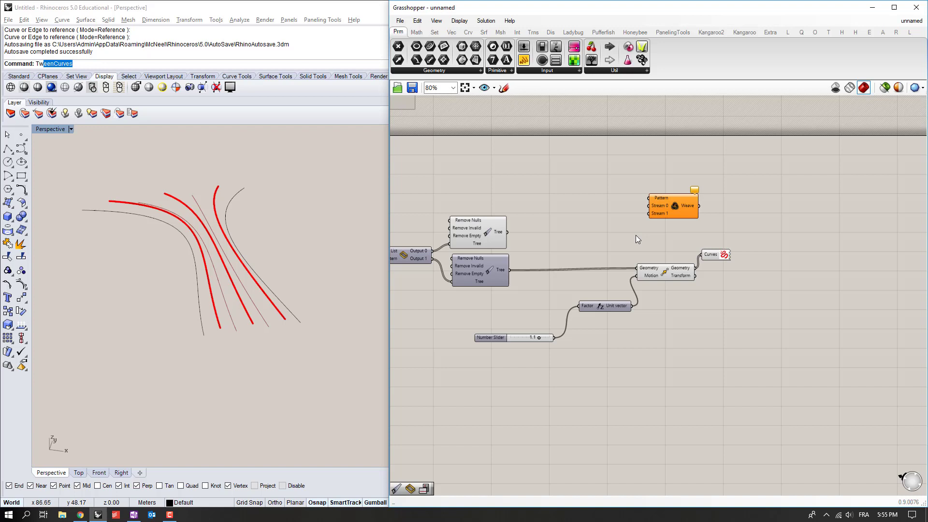
Rename the panel feeding Sift Pattern as Pattern and connect it to the Weave component's Pattern input.
right_drag(596, 231, 623, 217)
right_drag(556, 215, 666, 204)
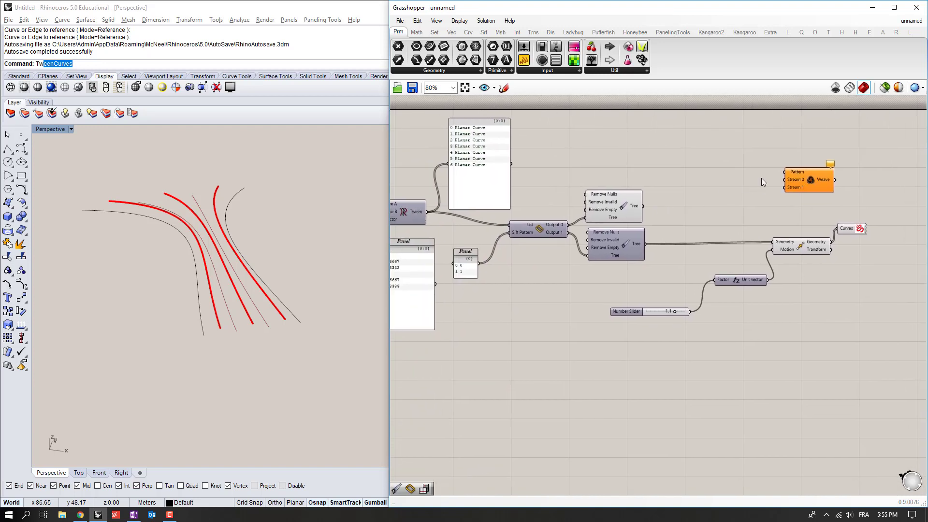
click(470, 272)
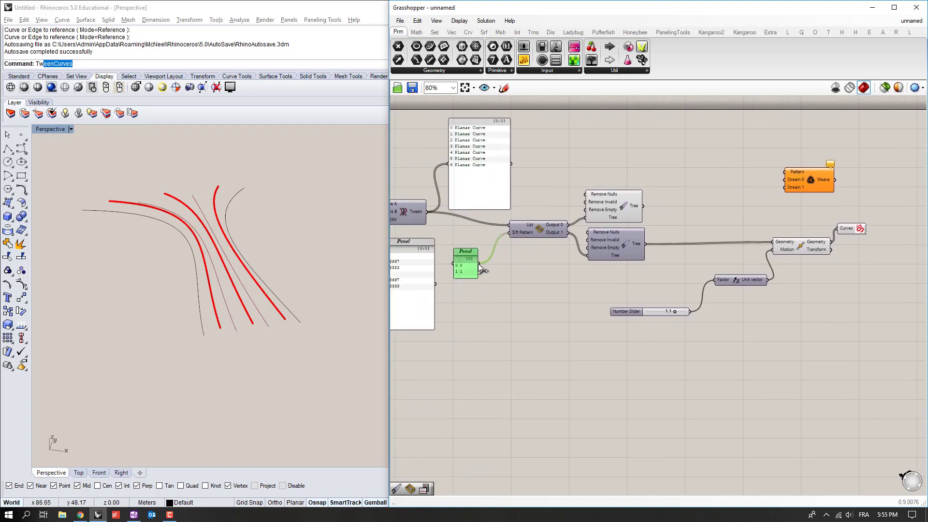
right_click(475, 257)
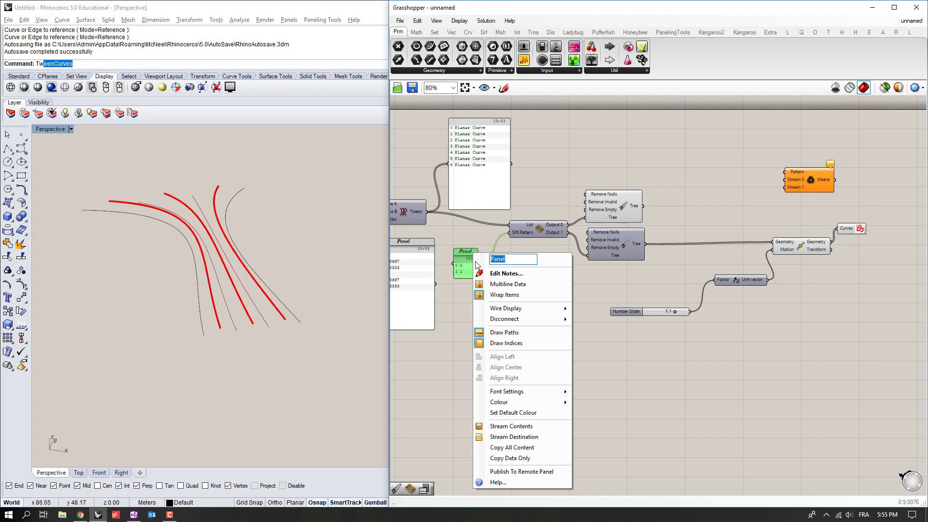
text(Pattern)
key(Return)
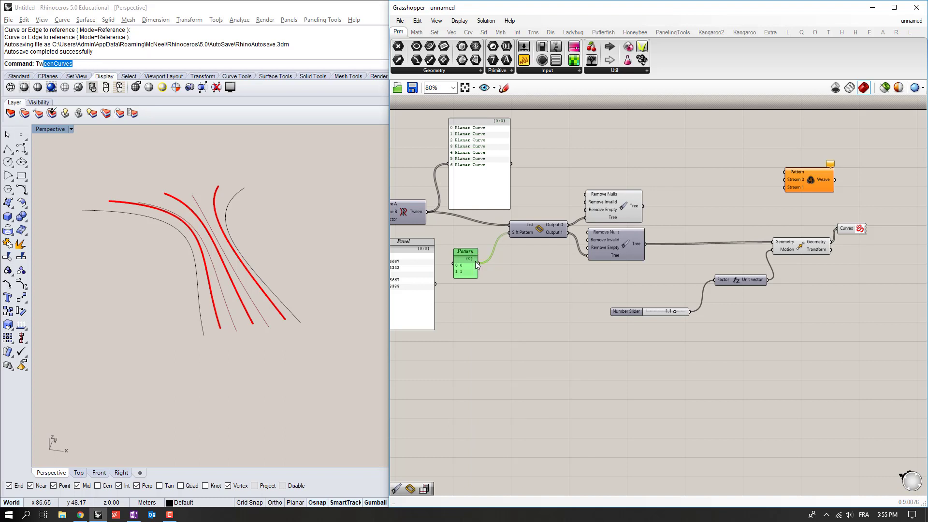
drag(479, 263, 785, 172)
Connect the upper Clean Tree output to Weave's Stream 0 input and hide that Clean Tree's preview.
right_drag(629, 213, 568, 209)
click(568, 208)
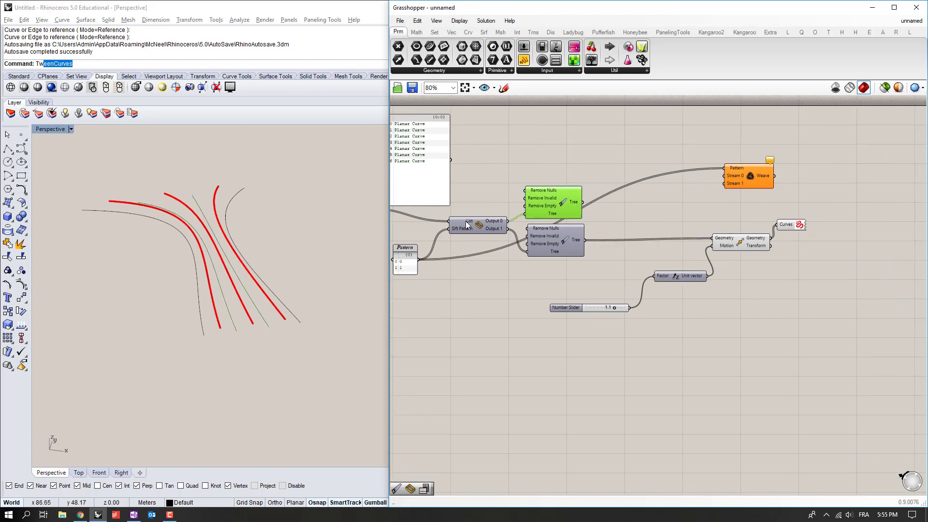
drag(716, 180, 722, 184)
click(568, 234)
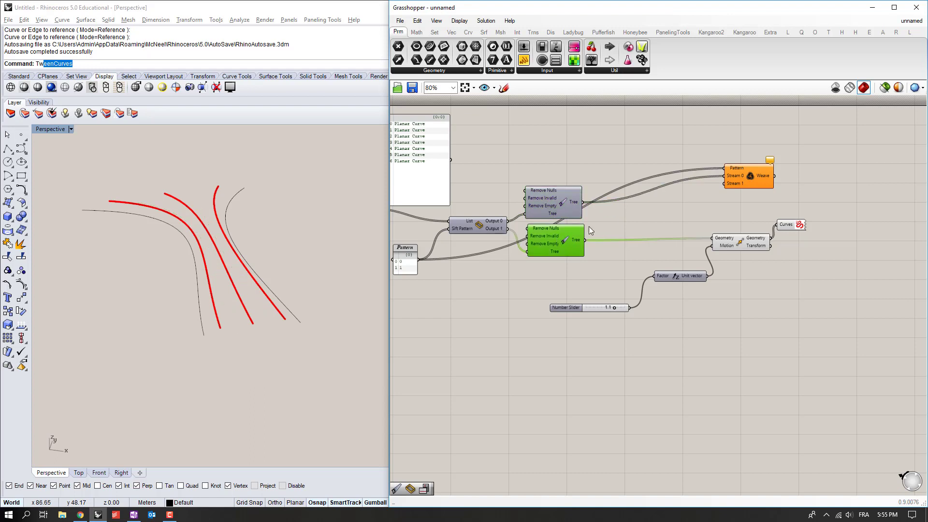
Connect the Move component's Geometry output to Weave's Stream 1 input and shift Weave farther along the definition.
right_drag(588, 226, 478, 245)
click(629, 262)
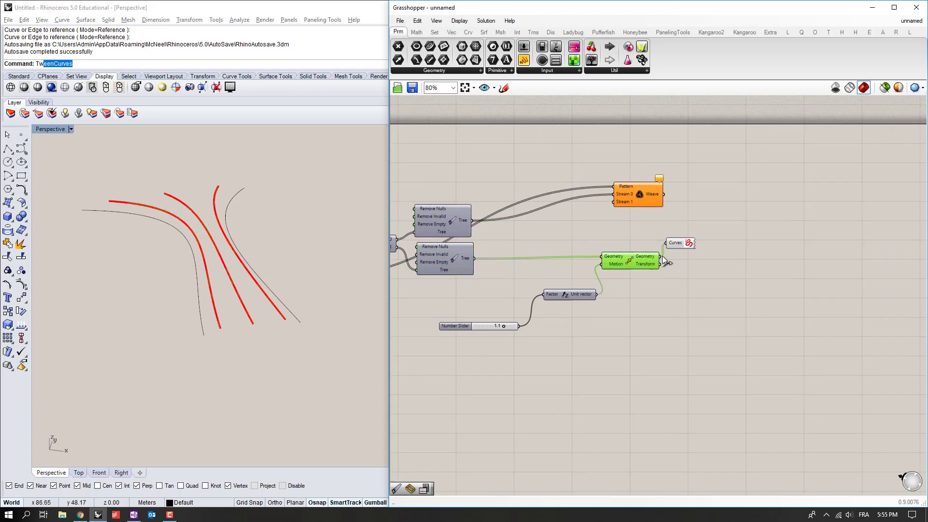
drag(616, 205, 726, 209)
click(721, 256)
Add a panel connected to the Weave output, enlarge it to fit the list and place it above Weave.
right_drag(721, 257, 582, 269)
double_click(663, 173)
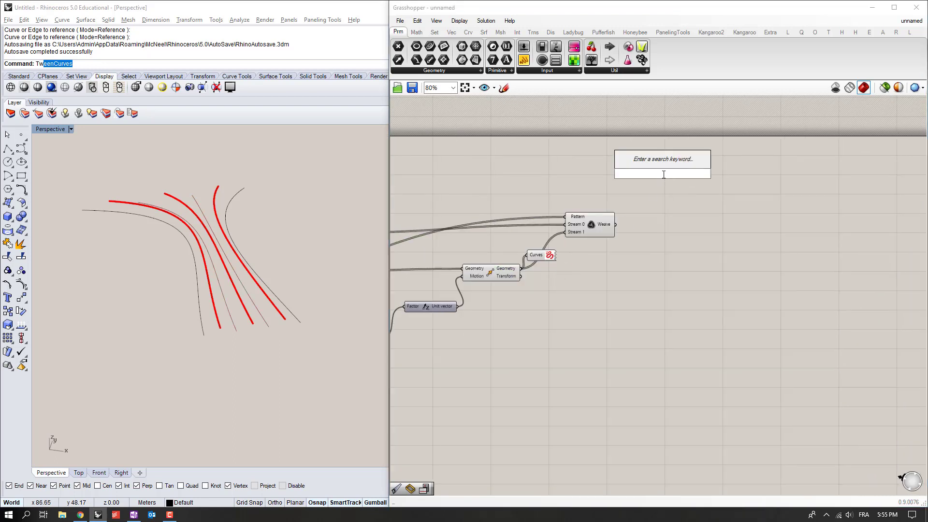
text(")
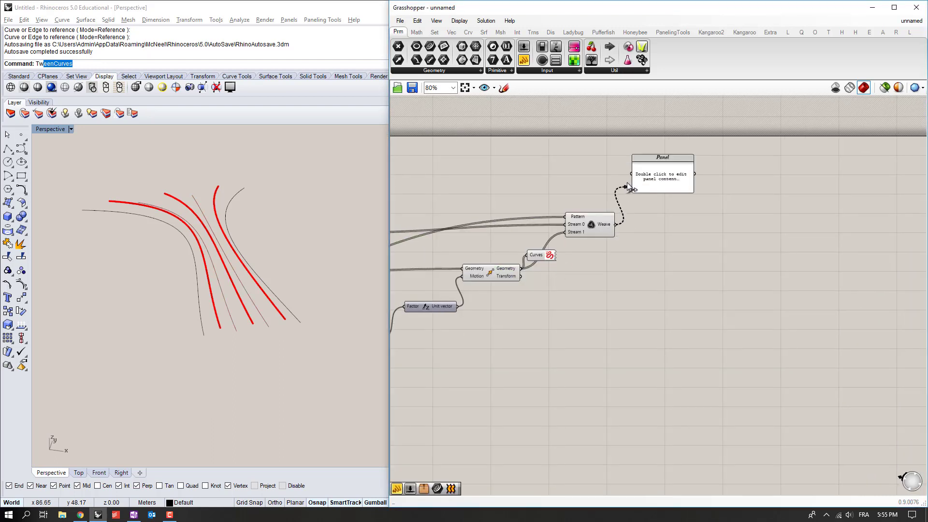
drag(628, 187, 665, 251)
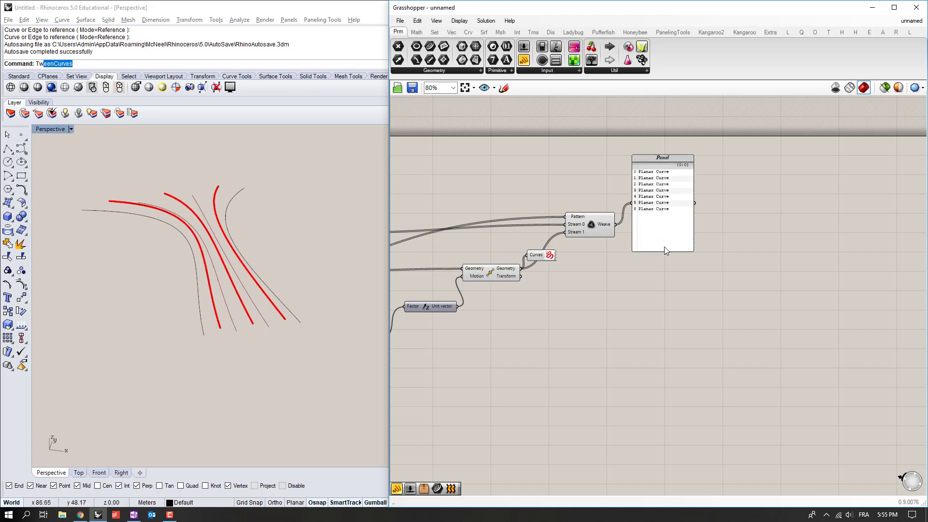
drag(665, 216, 678, 170)
click(635, 269)
Add a Loft component below the panel and connect the Weave output to its Curves input.
right_drag(600, 257, 569, 277)
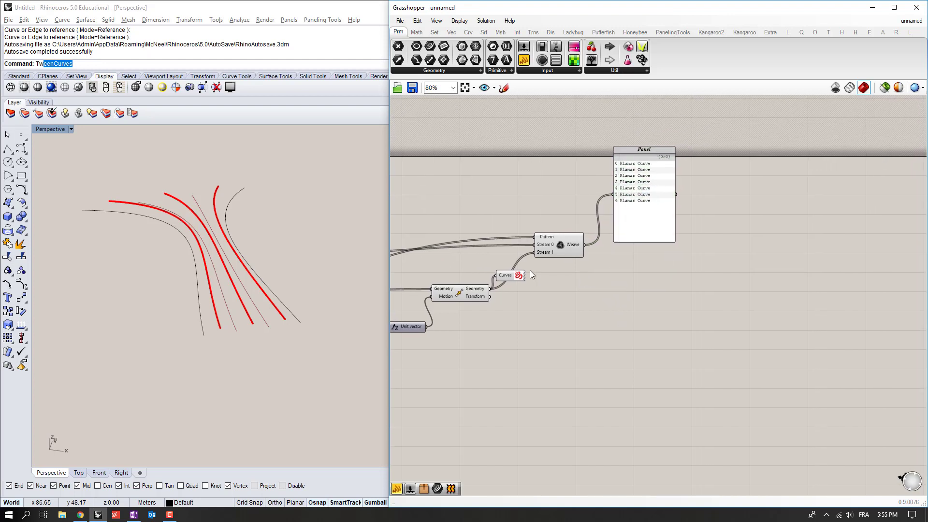
double_click(628, 315)
text(loft)
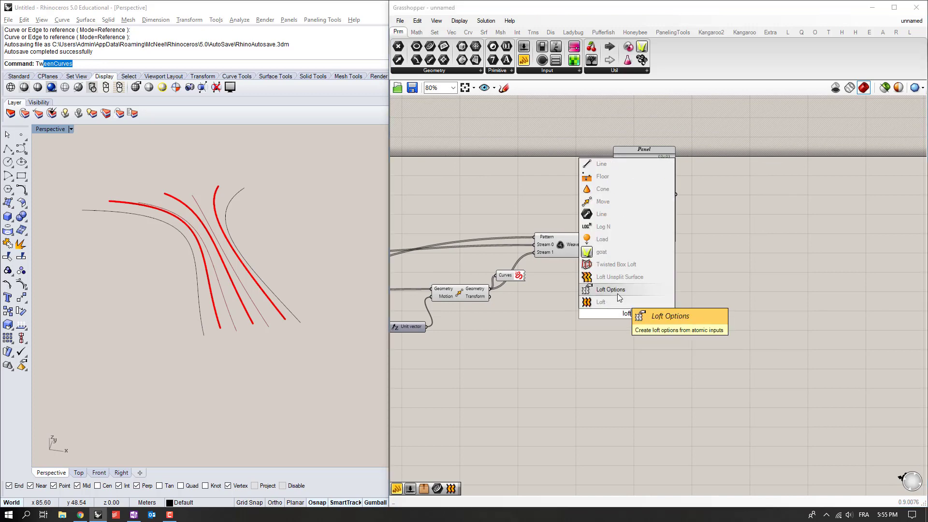
click(620, 302)
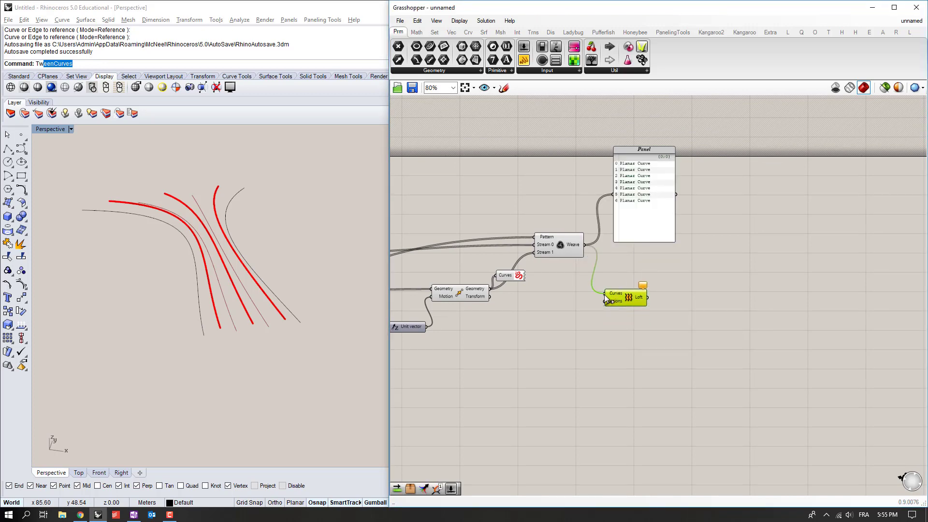
drag(605, 296, 606, 295)
Compare the lofted surface with the Arkansas Art Center roof image in the browser and return to the model.
right_drag(238, 332, 217, 309)
key(alt+Tab)
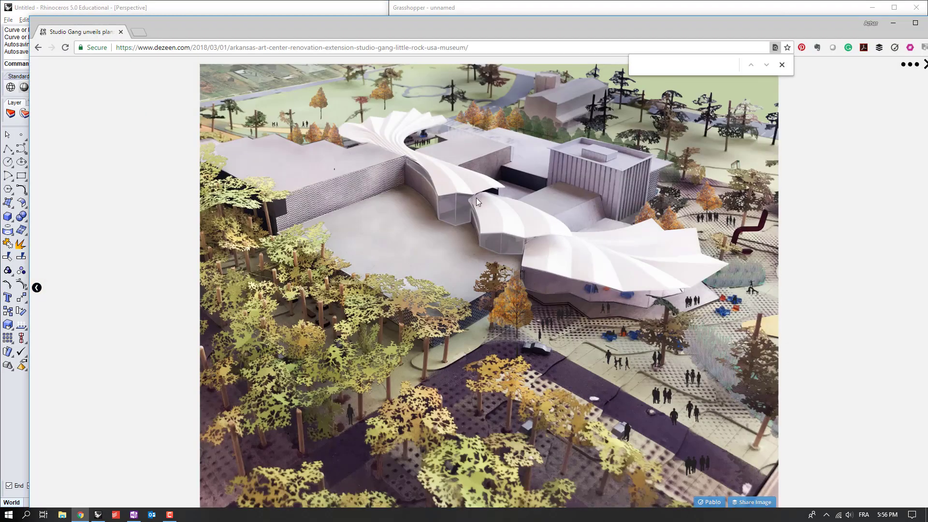
key(alt+Tab)
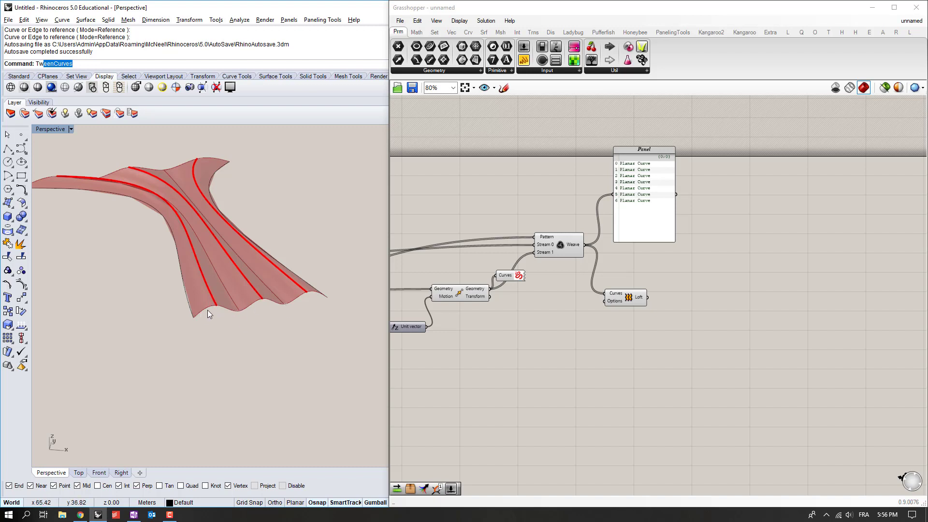
Add an LC_Make Pairs component near the Loft component.
right_drag(549, 296, 429, 294)
double_click(559, 273)
text(make pairs)
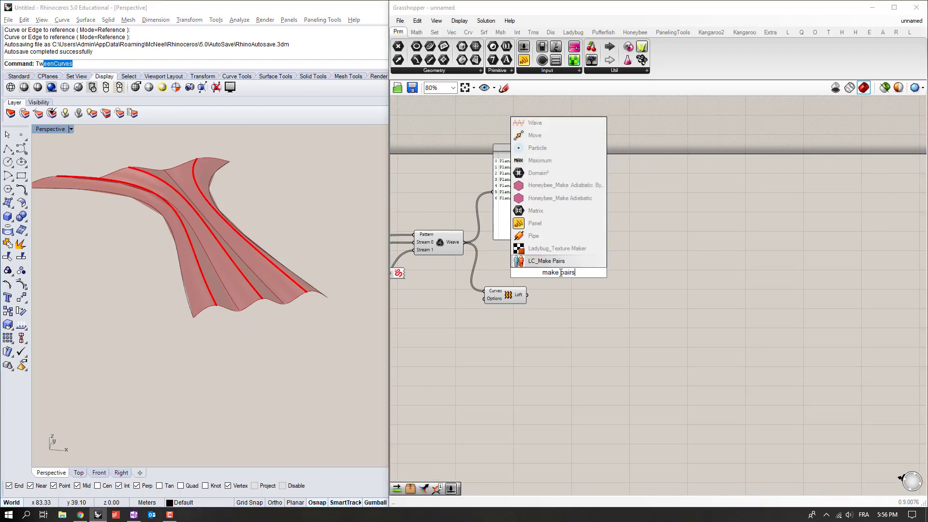
key(Return)
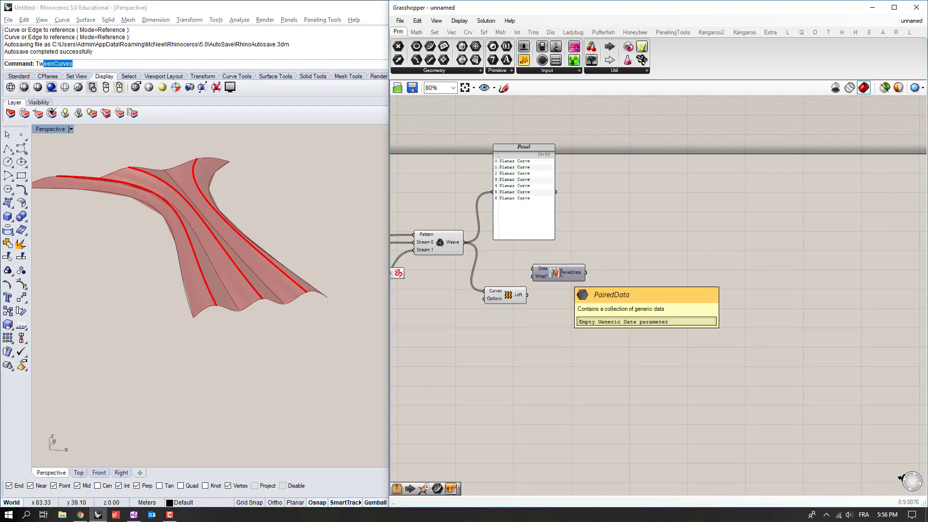
click(561, 273)
scroll(491, 268, up, 3)
right_drag(491, 268, 579, 275)
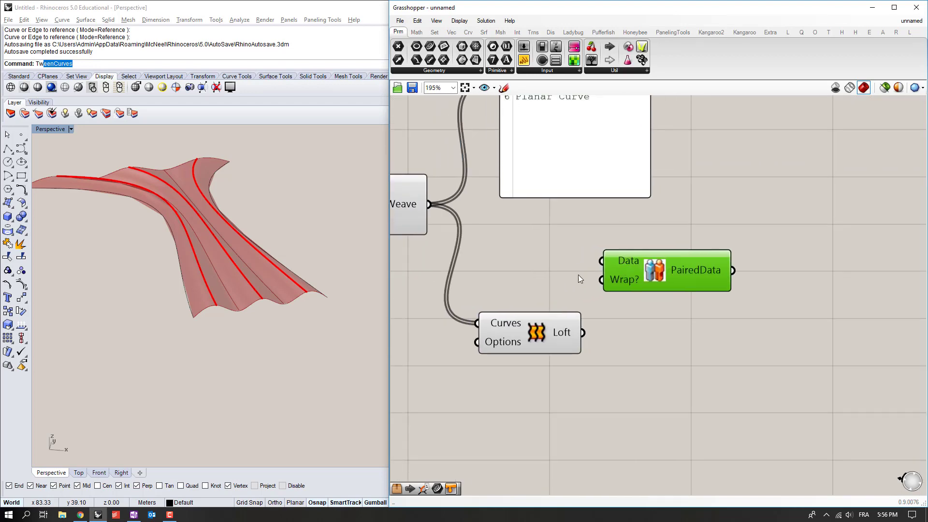
click(554, 314)
click(553, 279)
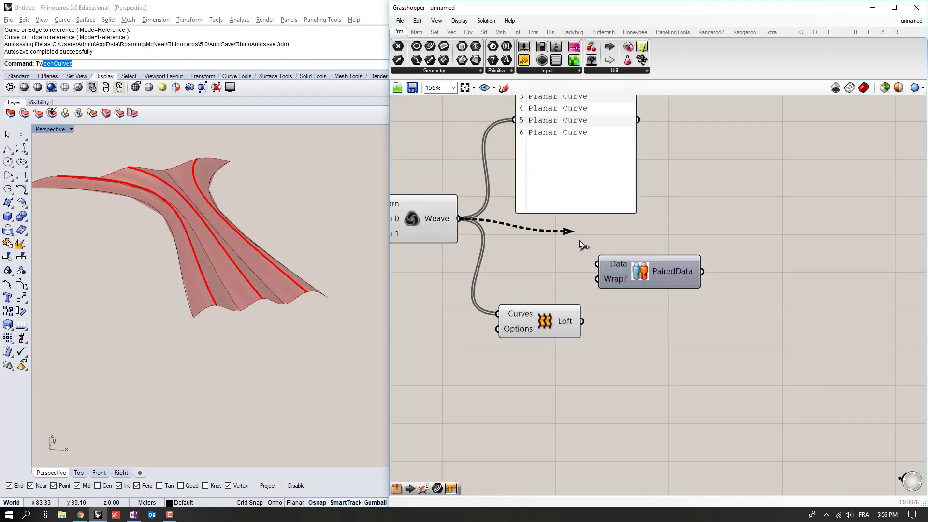
Connect the Weave output to Make Pairs' Data input and feed PairedData into the Curves input of the repositioned Loft.
mouse_move(579, 240)
mouse_down()
mouse_move(602, 259)
mouse_move(640, 242)
mouse_move(576, 235)
mouse_up()
drag(525, 324, 741, 269)
drag(656, 242, 735, 246)
click(698, 231)
right_drag(697, 234, 613, 348)
Duplicate the Weave output panel, connect the copy to PairedData and place it beside the original.
drag(522, 304, 646, 250)
key(ctrl+c)
key(ctrl+v)
drag(571, 355, 616, 193)
scroll(628, 186, down, 3)
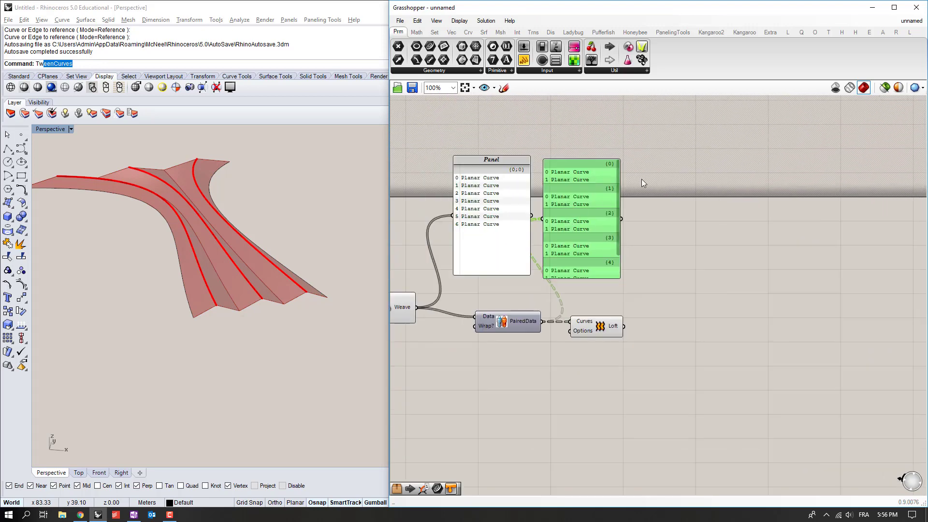
Stretch the PairedData panel upward to fit all its branches and add an LC_Brep Preview component beside Loft.
click(588, 157)
drag(588, 159, 592, 105)
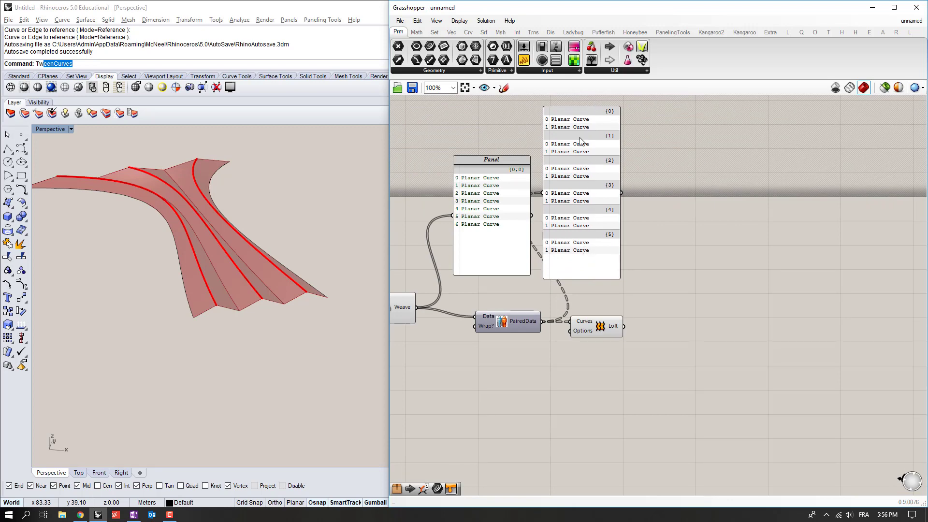
double_click(660, 309)
text(previe)
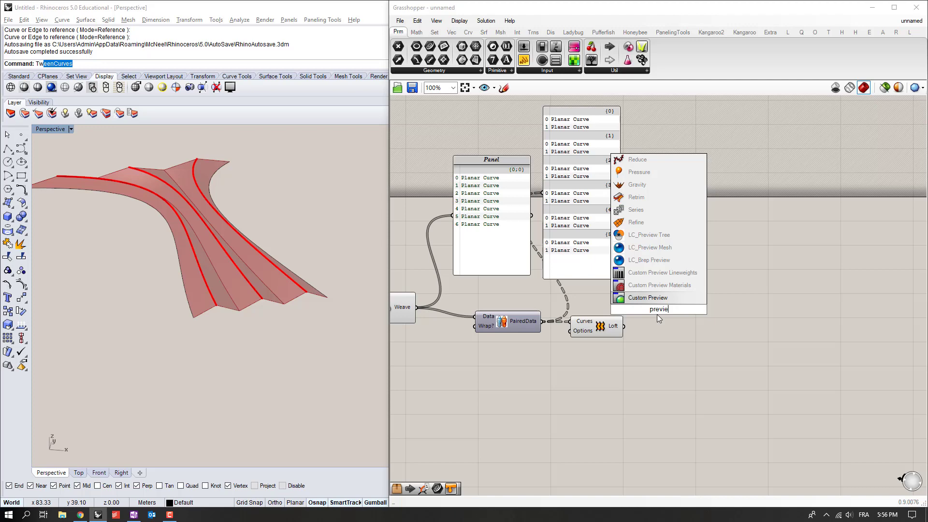
key(Up)
key(Return)
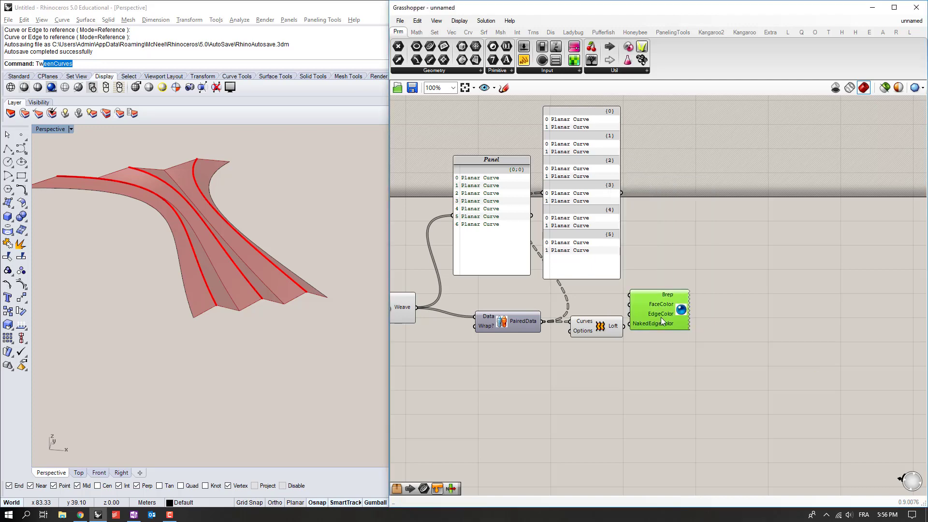
Connect the Loft output to the Brep input of the repositioned preview component and inspect the surfaces in the model.
click(610, 333)
drag(628, 328, 662, 325)
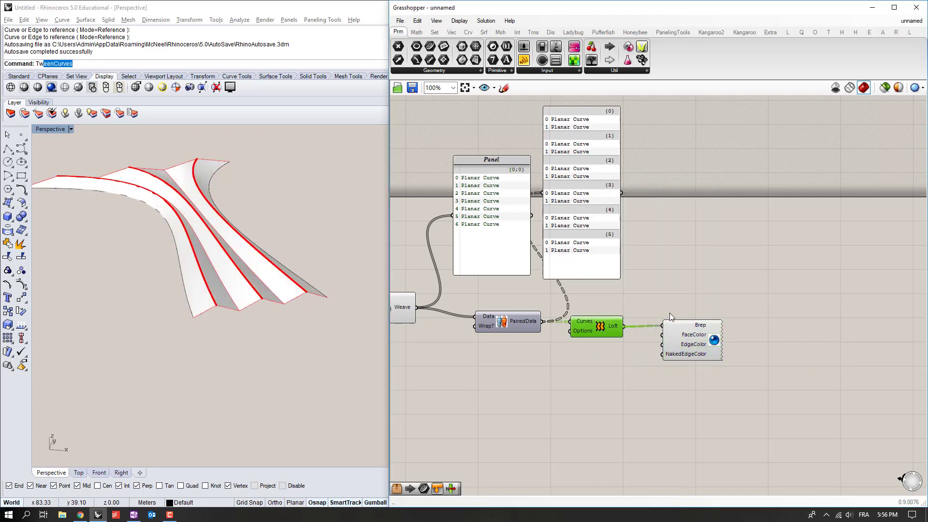
click(667, 302)
right_drag(208, 280, 237, 331)
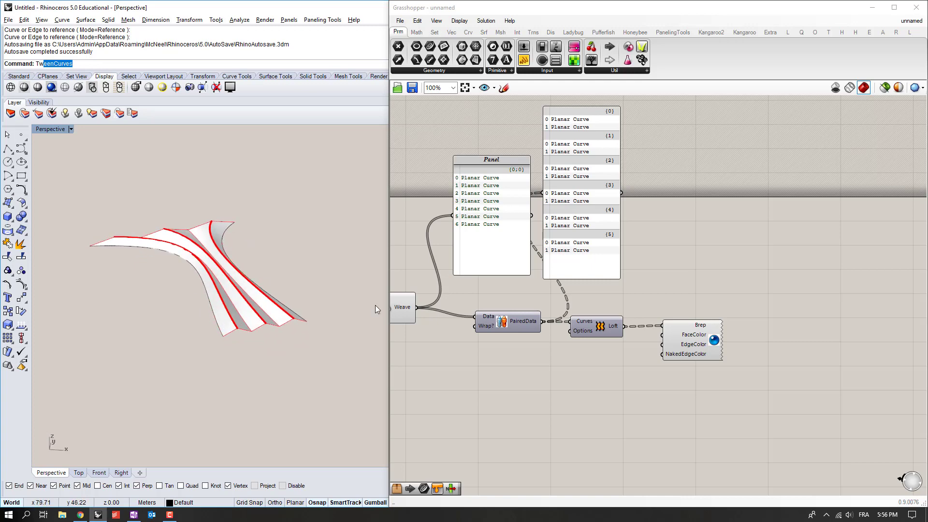
Examine the evenly spaced Range factors in the panel near Tween against the pleats in the model.
right_drag(535, 285, 646, 279)
scroll(644, 277, down, 6)
right_drag(580, 301, 528, 304)
scroll(647, 303, up, 5)
scroll(494, 290, up, 1)
right_drag(513, 259, 514, 279)
right_drag(612, 311, 512, 269)
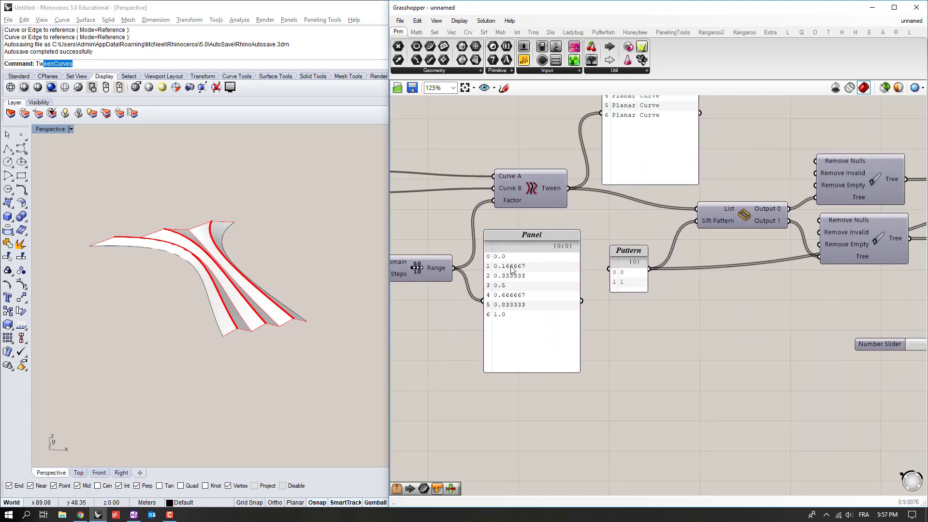
drag(512, 283, 510, 291)
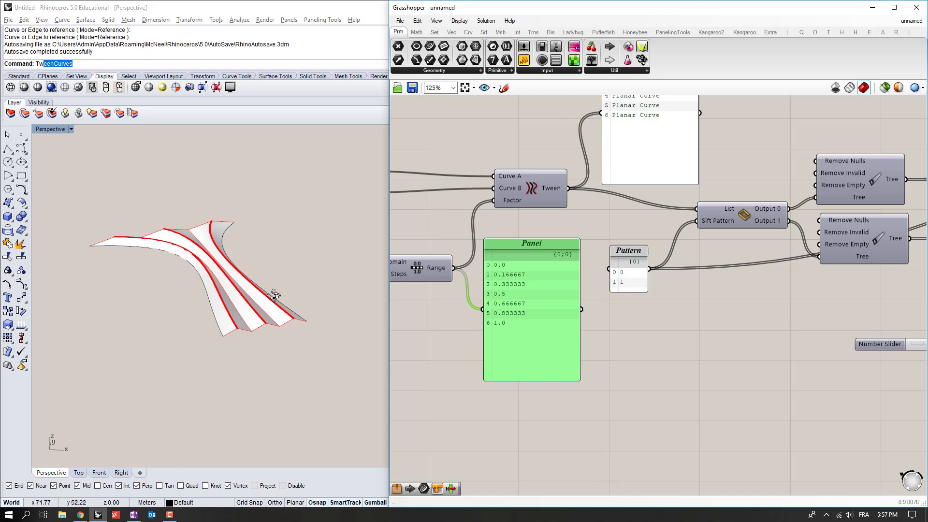
right_drag(275, 295, 2, 68)
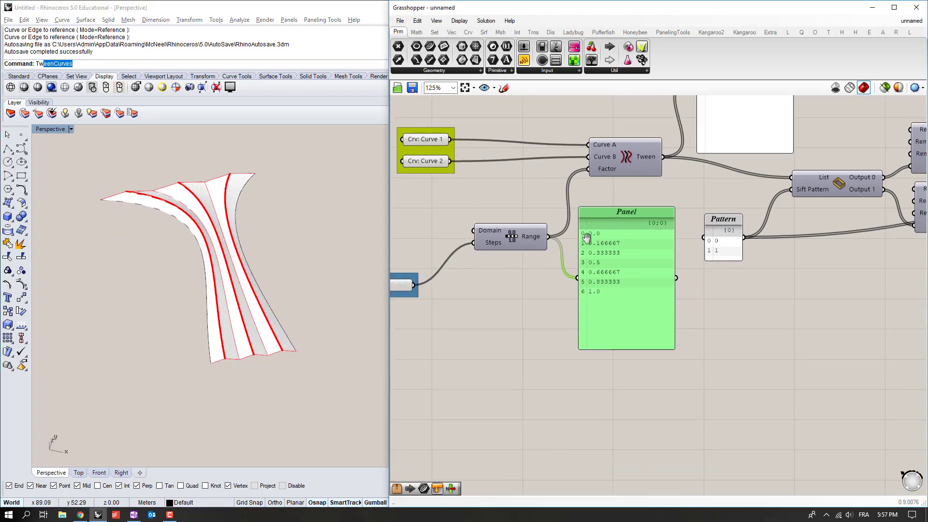
Set the Divisions slider feeding the Range Steps input to 8.
right_drag(160, 290, 347, 307)
scroll(474, 263, up, 4)
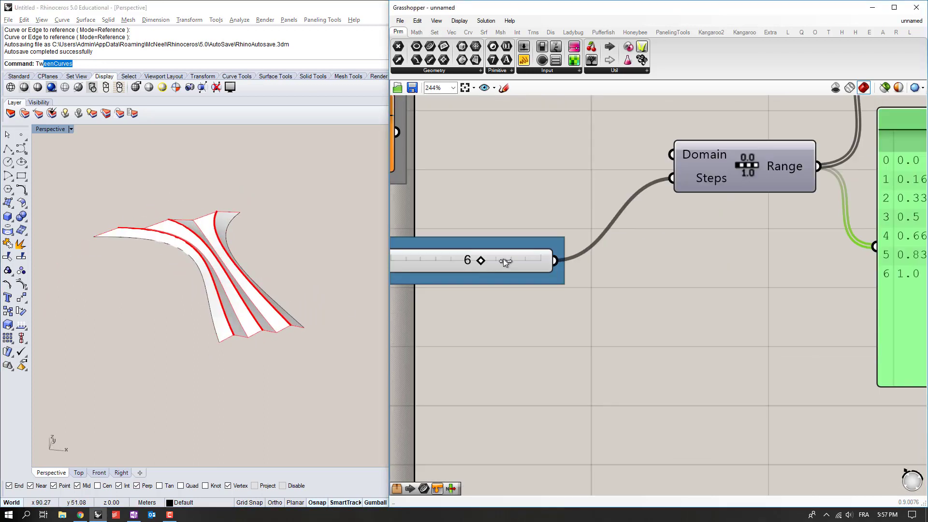
drag(503, 260, 507, 259)
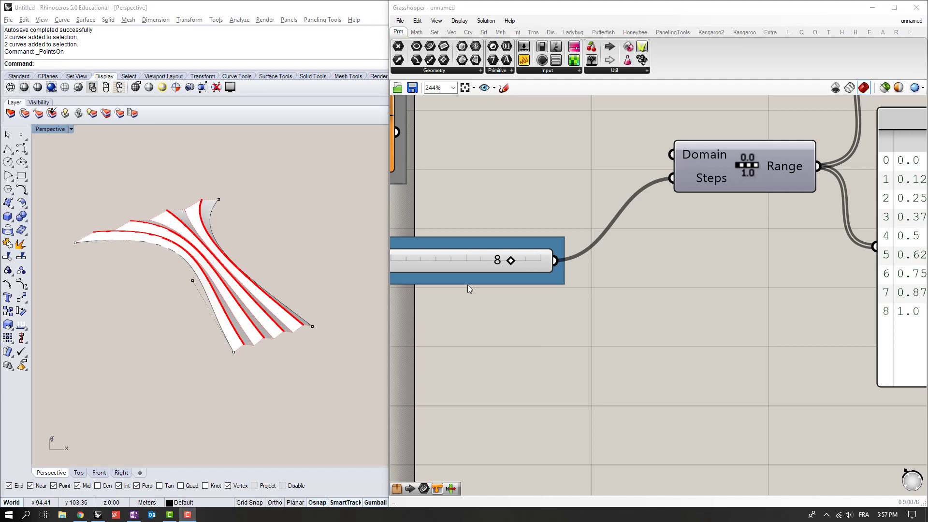
Raise the rear end point and a second control point of the boundary curves vertically in the Rhino model.
right_drag(200, 260, 182, 244)
drag(187, 202, 259, 244)
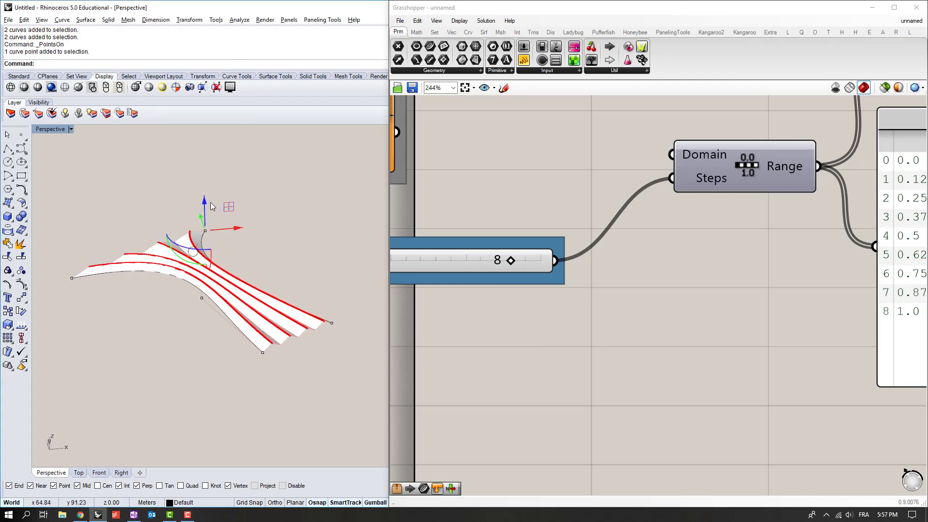
drag(208, 202, 304, 321)
drag(292, 280, 291, 265)
Raise the outer end control point of the front boundary curve vertically and turn the control points off.
right_drag(234, 242, 161, 285)
drag(100, 279, 190, 367)
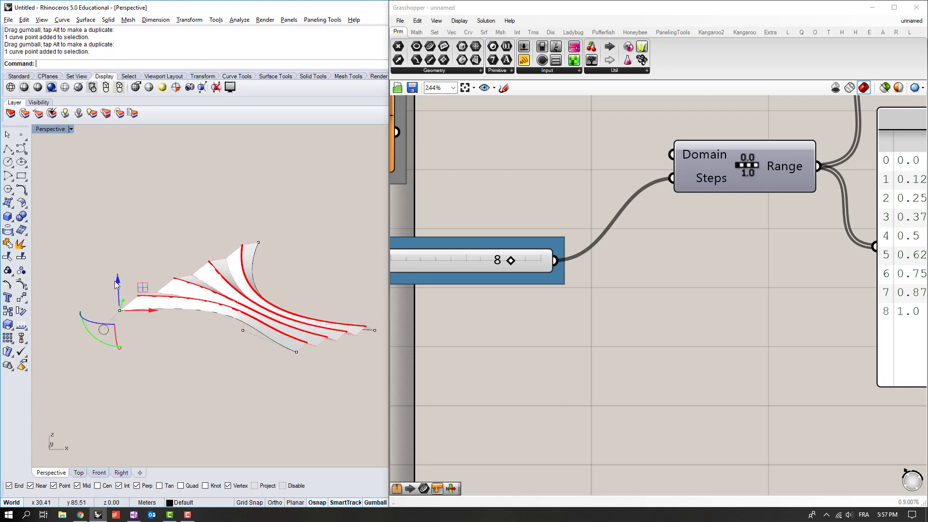
drag(116, 285, 155, 224)
right_drag(155, 224, 252, 300)
key(F11)
key(F11)
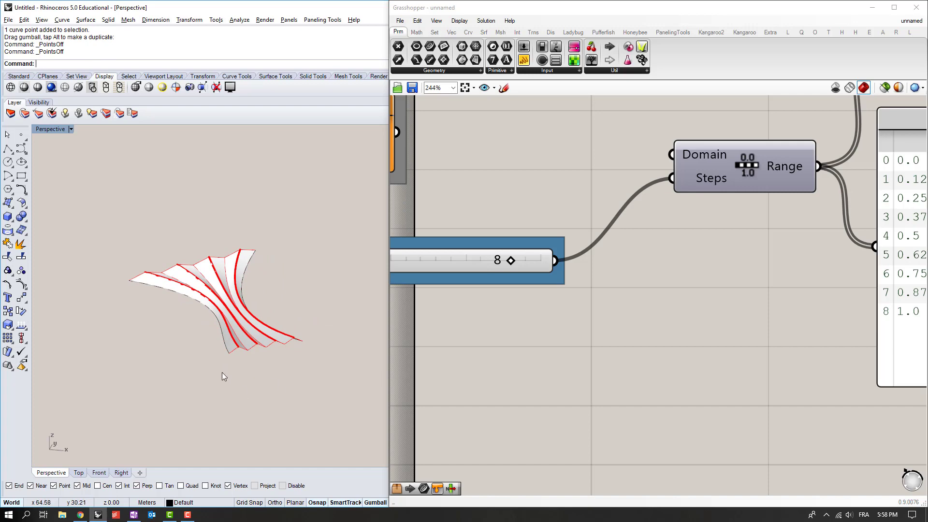
Review the Range values panel in Grasshopper and add a Graph Mapper component near it.
mouse_move(256, 338)
right_down()
mouse_move(292, 315)
mouse_move(265, 350)
right_up()
scroll(502, 252, down, 3)
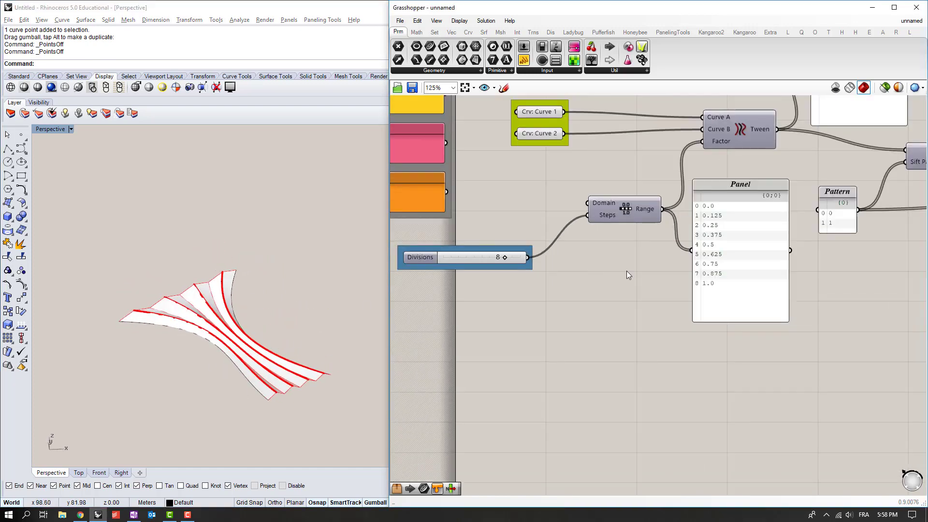
right_drag(699, 266, 545, 256)
scroll(546, 256, up, 2)
click(557, 286)
right_drag(560, 290, 560, 284)
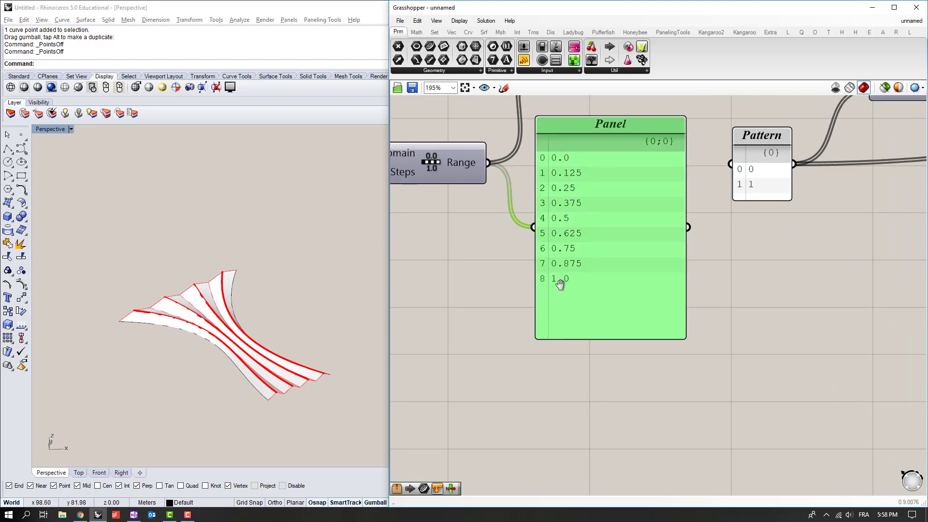
double_click(512, 293)
text(graphmap)
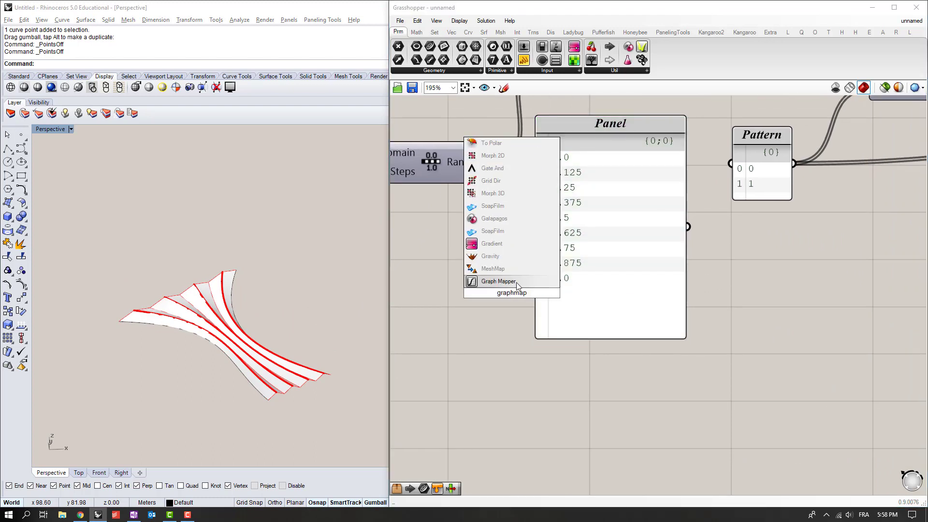
click(517, 282)
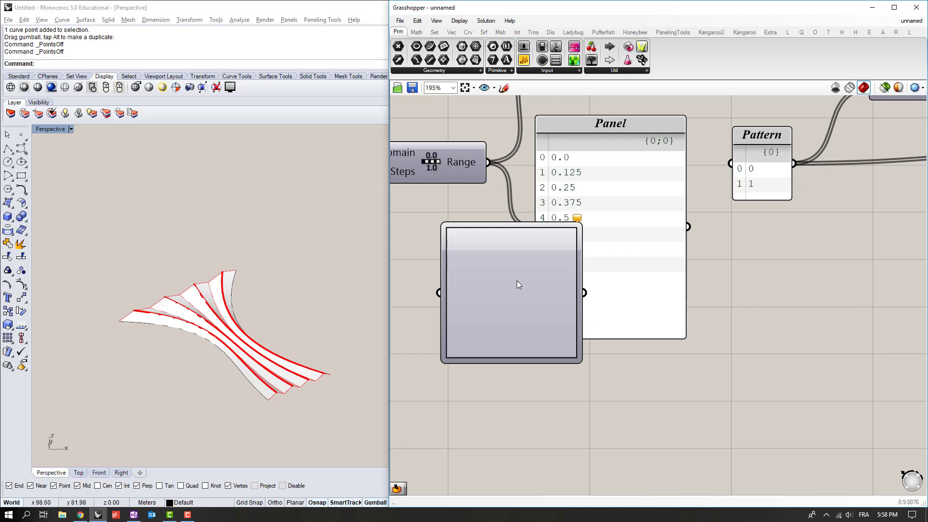
Place the Graph Mapper below the Range values panel and connect the Range output to its input.
scroll(510, 289, down, 3)
drag(509, 289, 551, 376)
right_drag(482, 240, 467, 199)
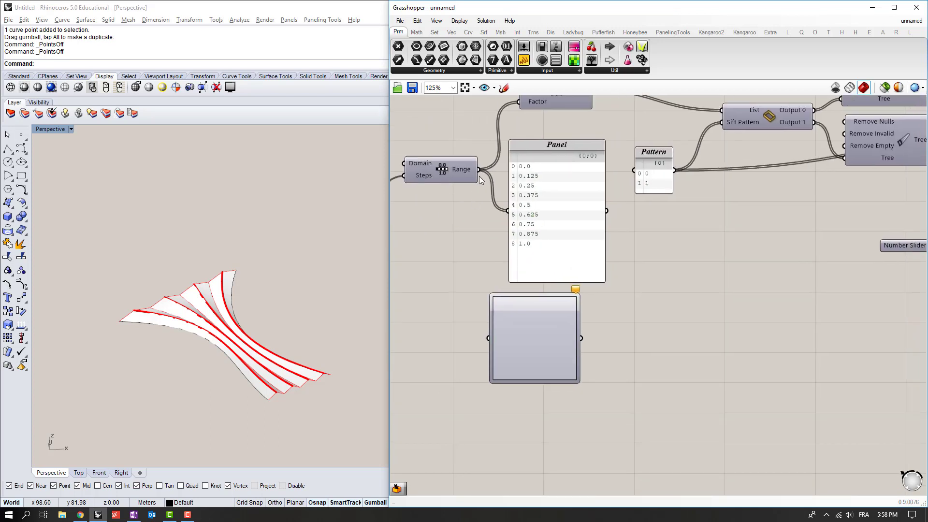
drag(479, 170, 488, 338)
Duplicate the Range values panel, place the copy beside the Graph Mapper and connect it to the mapper's output.
right_drag(551, 223, 495, 201)
click(497, 188)
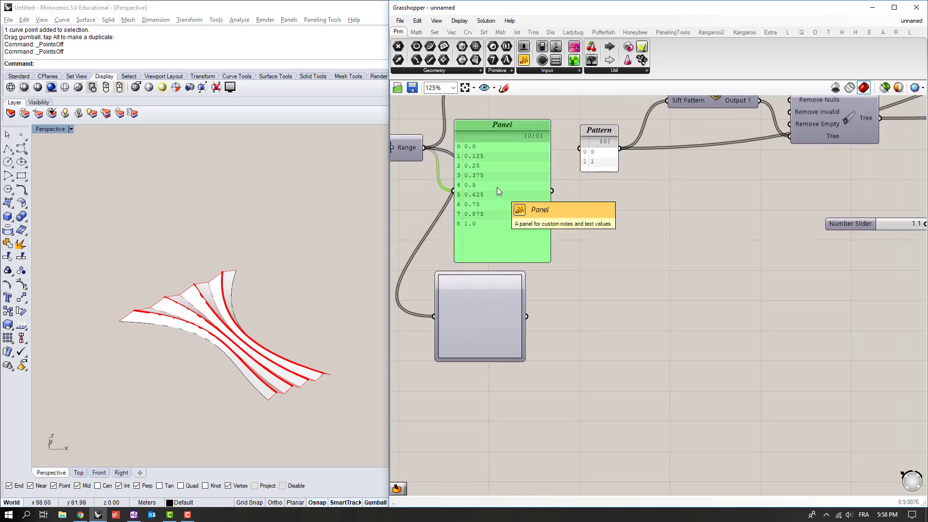
key(ctrl+c)
key(ctrl+v)
drag(498, 183, 604, 312)
click(530, 313)
Set the Graph Mapper's graph type to Conic.
right_click(487, 304)
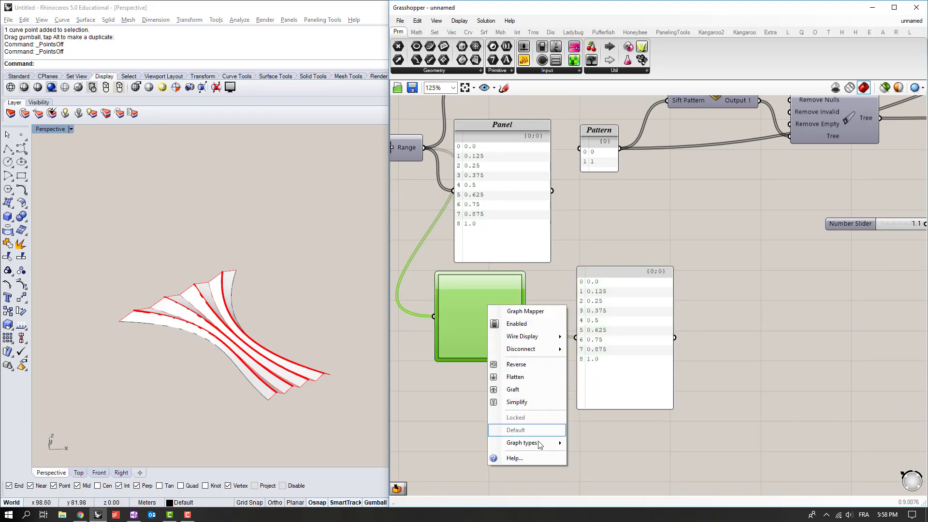
mouse_move(540, 444)
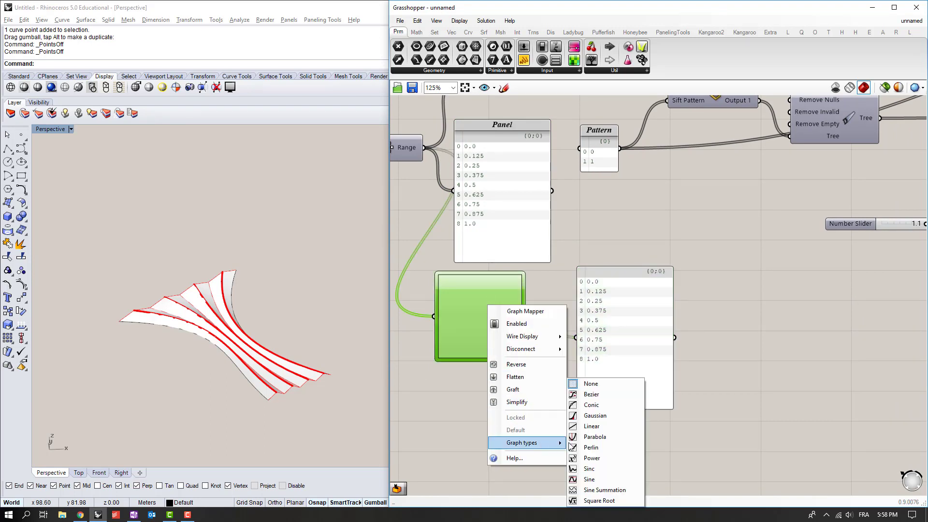
click(592, 406)
right_drag(477, 289, 497, 276)
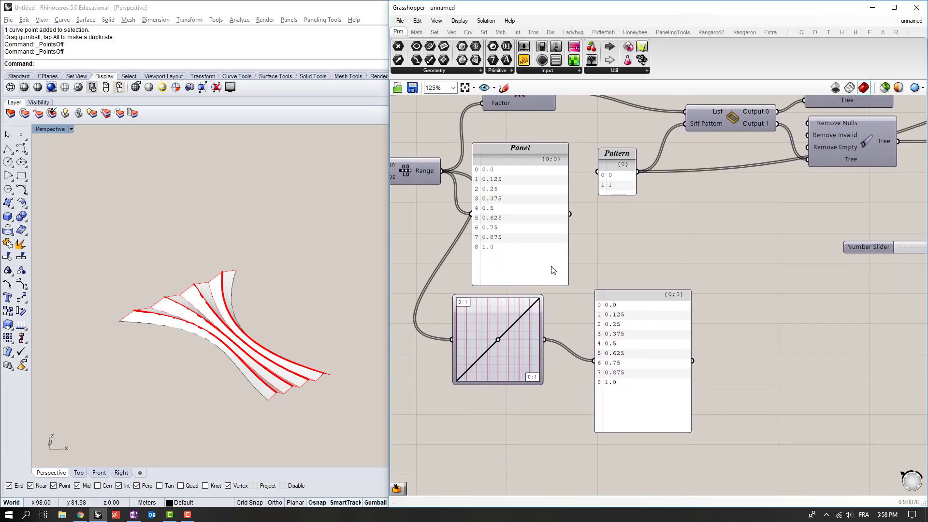
Arrange the Graph Mapper above its input and output value panels, with the two panels side by side.
drag(507, 323, 561, 226)
drag(529, 179, 542, 324)
drag(634, 329, 598, 325)
scroll(588, 295, up, 3)
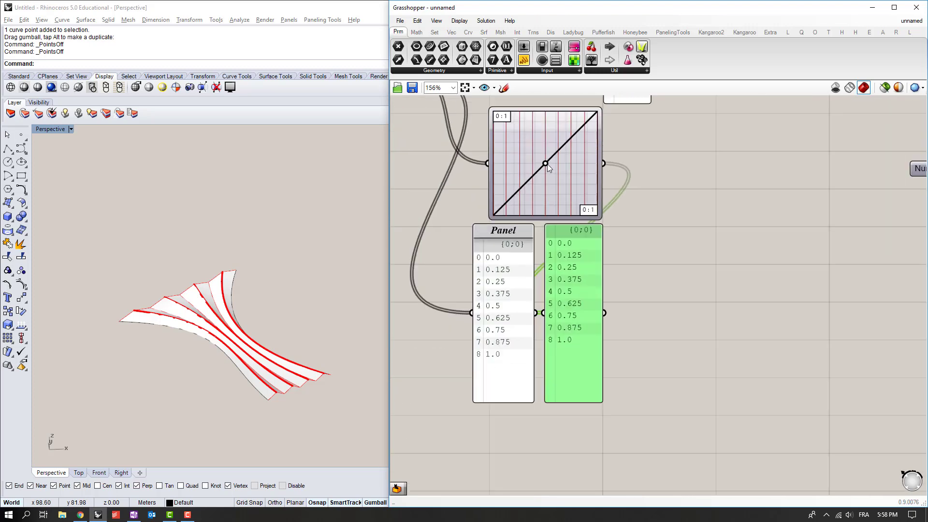
Bend the Conic graph above and then below the diagonal, widening the output panel to compare the mapped values.
drag(546, 164, 545, 163)
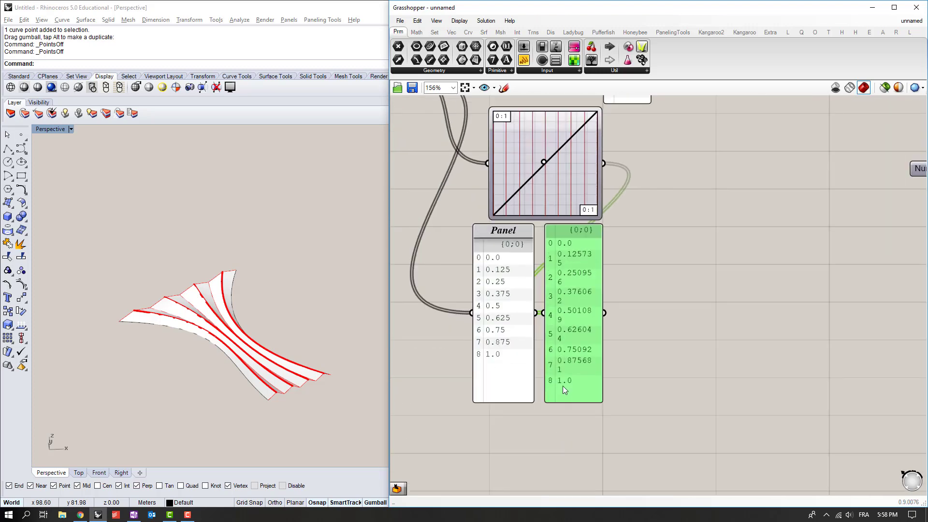
drag(602, 326, 641, 326)
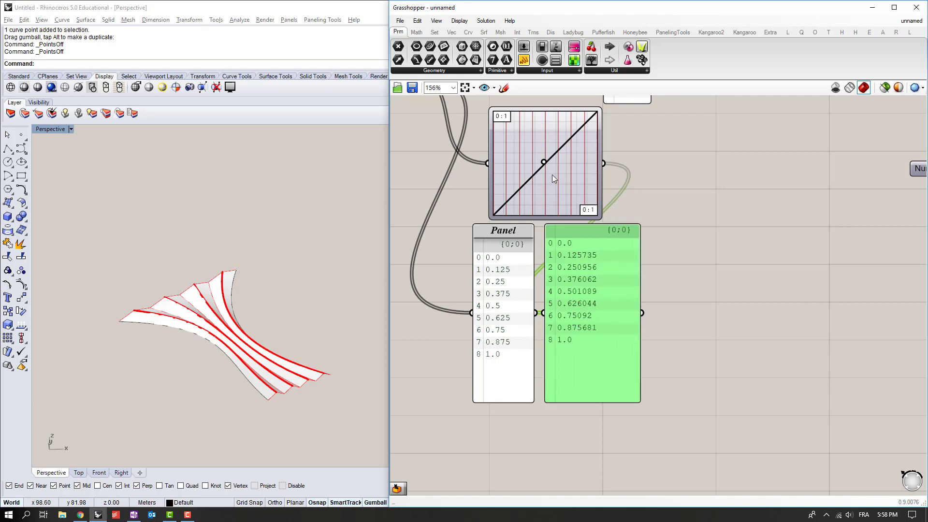
drag(545, 162, 527, 137)
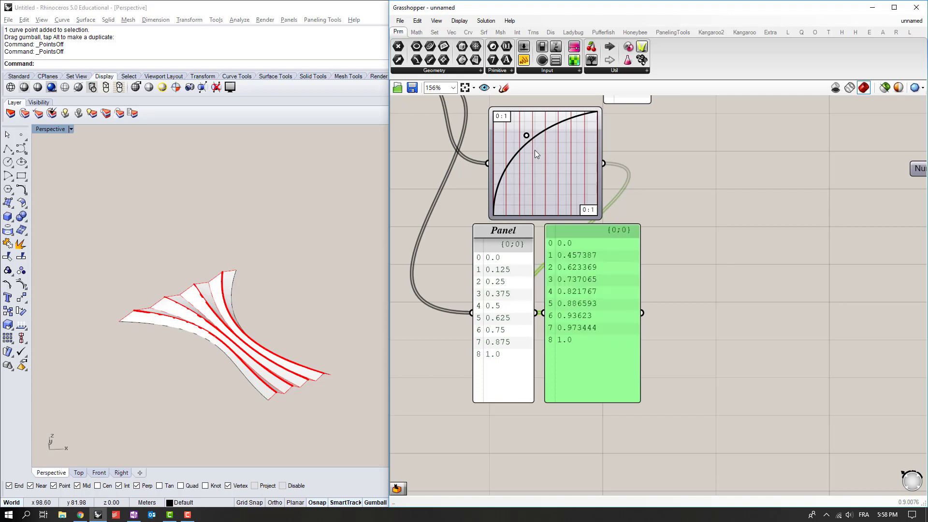
drag(527, 138, 567, 184)
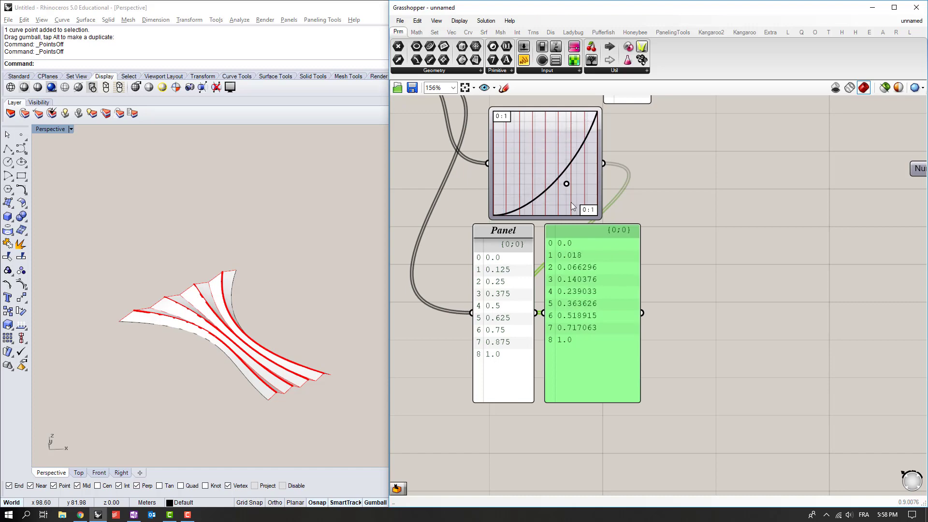
Space out the layout by moving the output panel aside and the Graph Mapper between Range and the Pattern panel.
right_drag(551, 275, 543, 355)
scroll(505, 341, down, 2)
drag(551, 360, 578, 373)
click(508, 208)
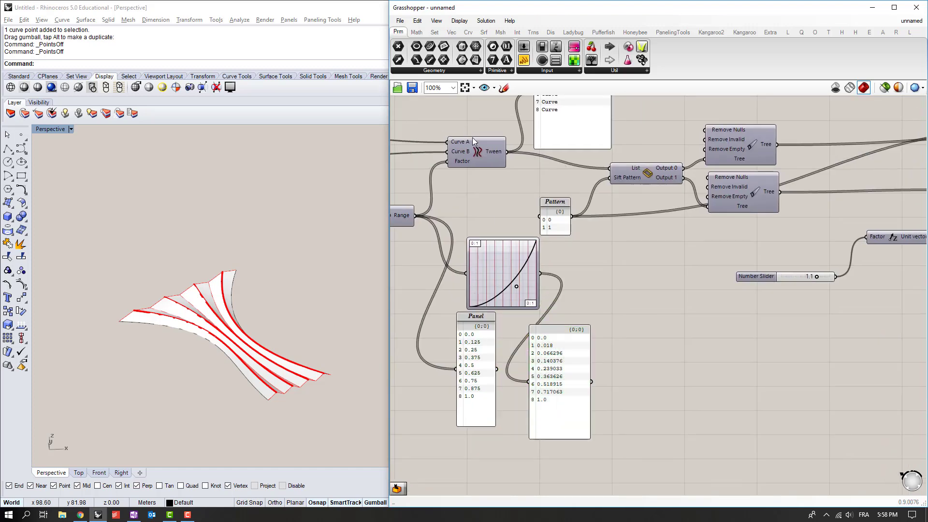
right_drag(472, 140, 506, 148)
drag(526, 263, 506, 238)
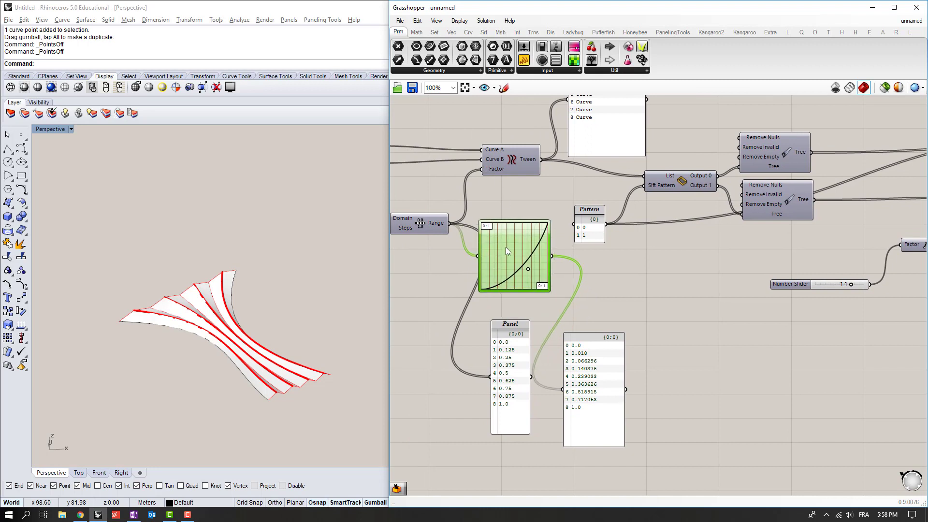
right_drag(487, 284, 541, 300)
Connect the Graph Mapper output to Tween's Factor input in place of Range and inspect the roof in the model.
click(473, 240)
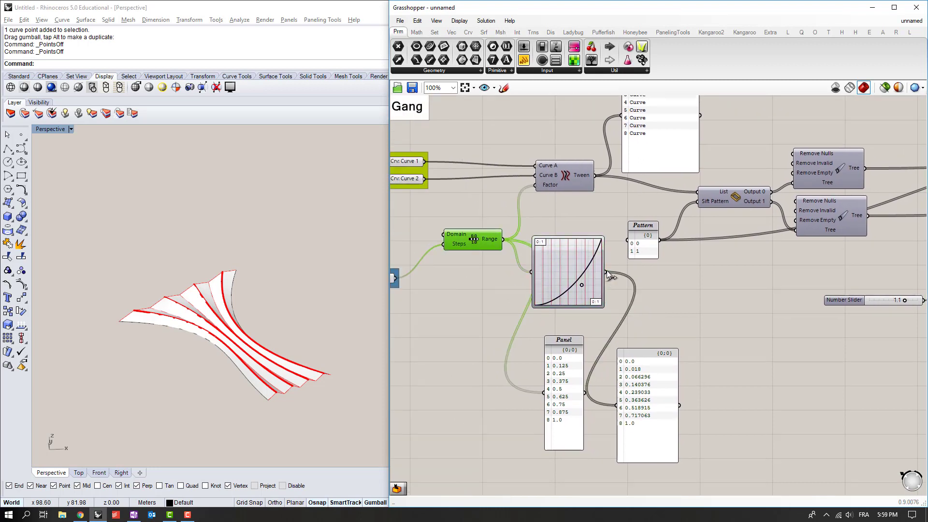
drag(607, 271, 531, 188)
click(509, 193)
right_drag(267, 309, 229, 306)
Vary the Conic graph to redistribute the pleats, leaving the curve bowed slightly above the diagonal.
scroll(573, 274, up, 3)
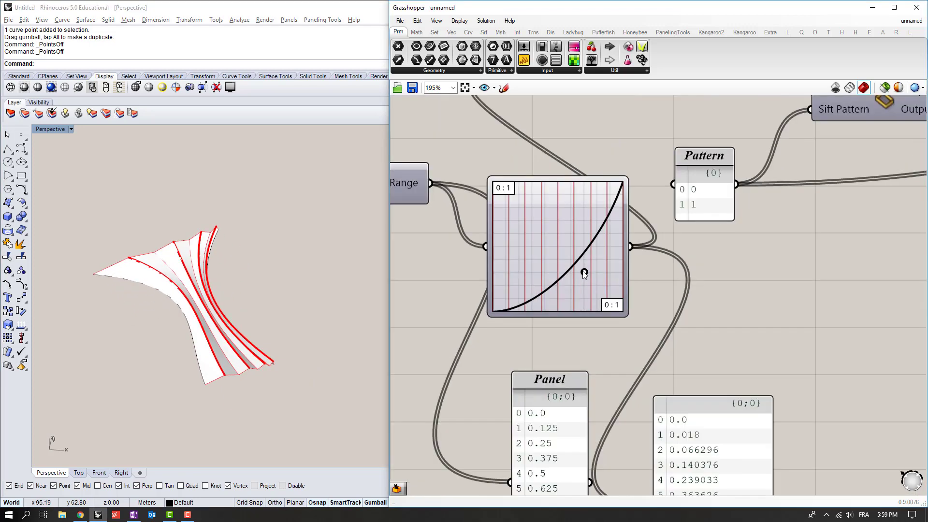
mouse_move(585, 273)
mouse_down()
mouse_move(527, 219)
mouse_move(590, 271)
mouse_up()
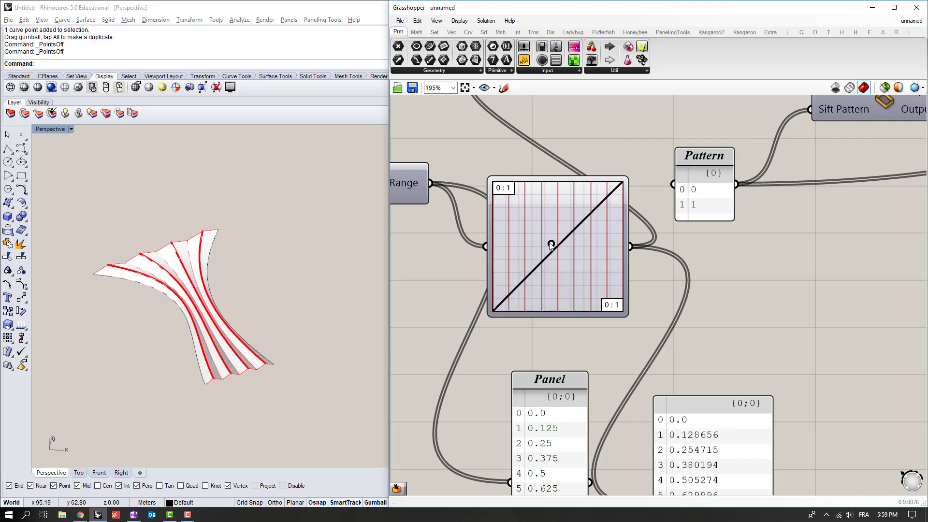
drag(551, 246, 533, 235)
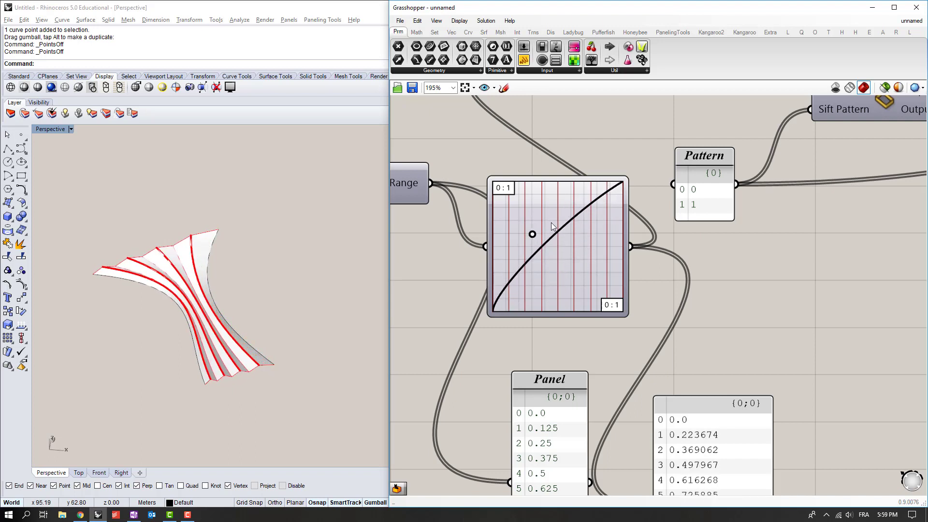
Try the Power graph type on the Graph Mapper, with its curve close to the diagonal.
right_click(553, 226)
mouse_move(608, 361)
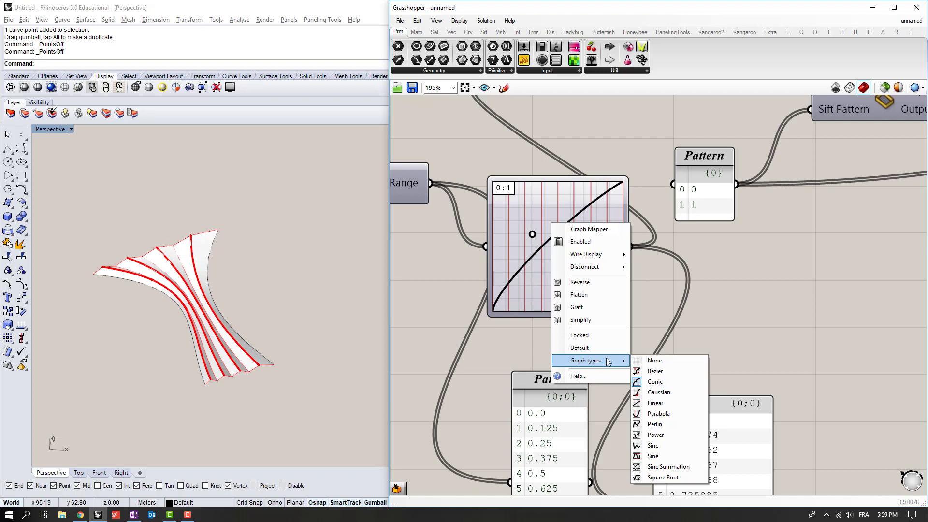
click(667, 435)
mouse_move(549, 238)
mouse_down()
mouse_move(546, 230)
mouse_move(569, 261)
mouse_move(553, 239)
mouse_up()
Switch the Graph Mapper to the Bezier graph type, shape its handles into an S-curve, and inspect the pleats in the model.
right_click(553, 239)
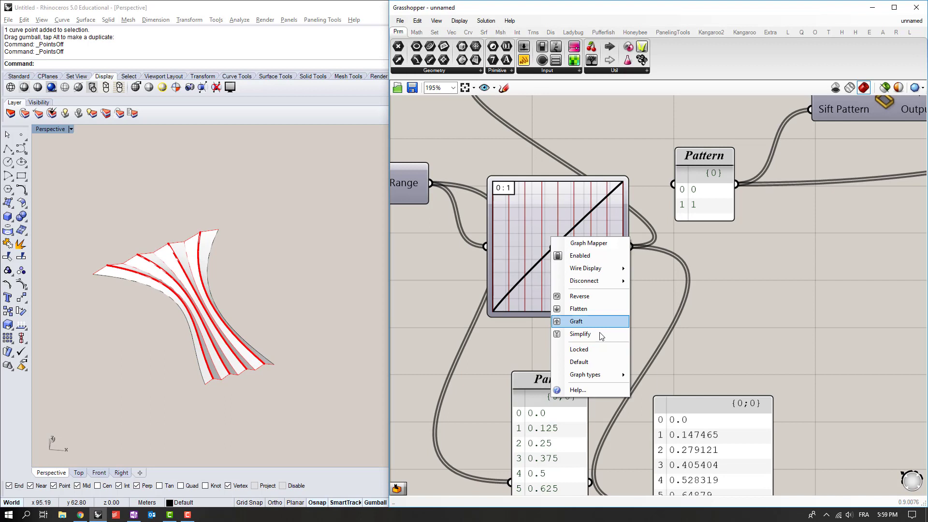
mouse_move(607, 375)
click(671, 386)
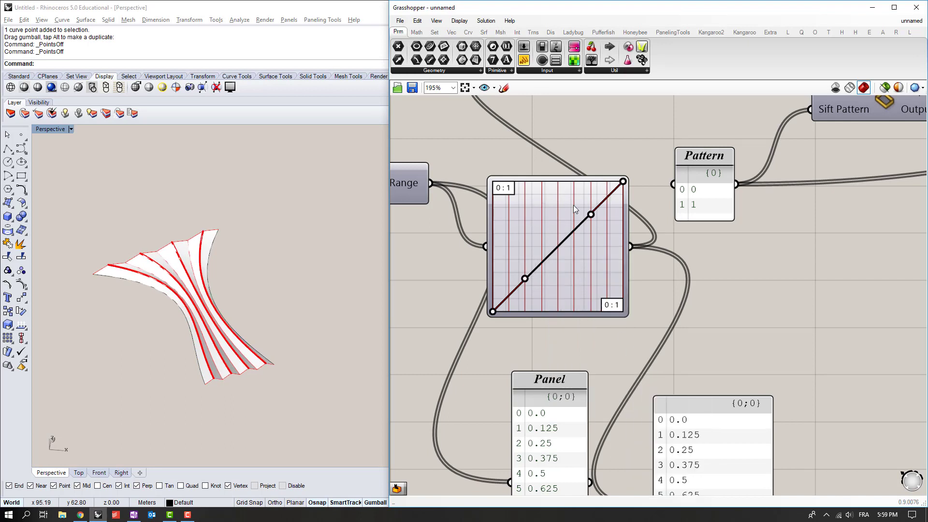
drag(595, 221, 580, 200)
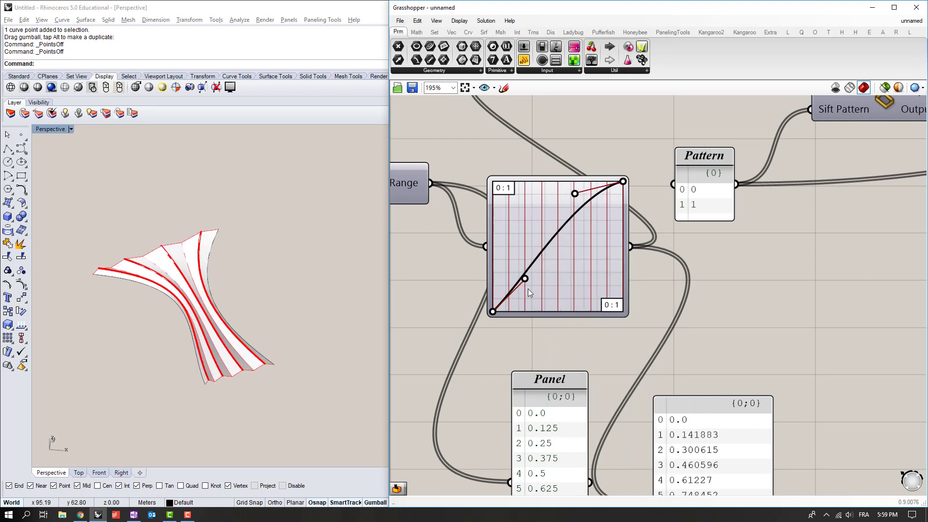
drag(525, 277, 576, 258)
right_drag(227, 309, 270, 300)
scroll(560, 263, down, 6)
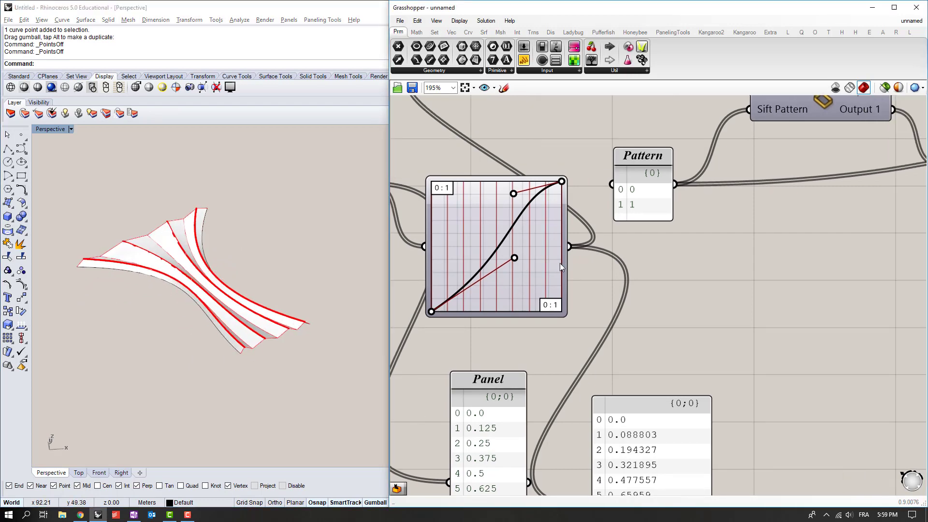
Set the slider feeding the Unit Z vector to 1.3 and inspect the pleat height in the model.
right_drag(617, 267, 550, 266)
right_drag(713, 240, 597, 254)
scroll(594, 261, up, 3)
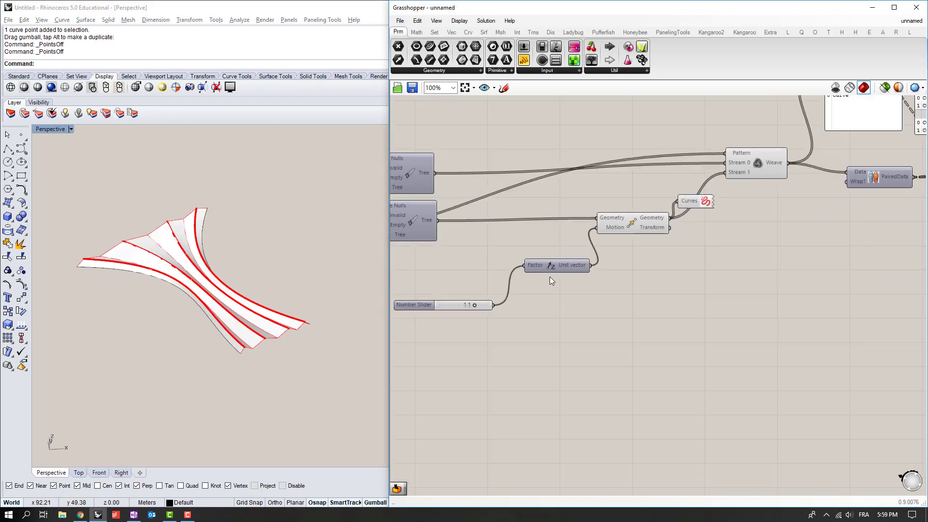
right_drag(550, 276, 584, 243)
scroll(493, 294, up, 4)
mouse_move(533, 253)
mouse_down()
mouse_move(480, 258)
mouse_move(545, 253)
mouse_up()
click(262, 280)
right_drag(262, 280, 216, 305)
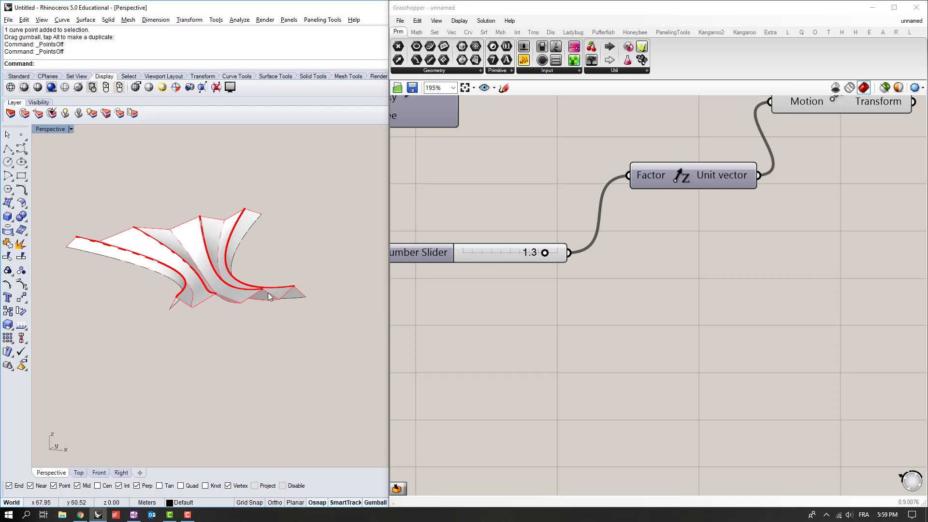
Shift the 1.3 slider slightly away from the Unit Z component and place a Random component below it.
scroll(547, 232, down, 3)
click(564, 237)
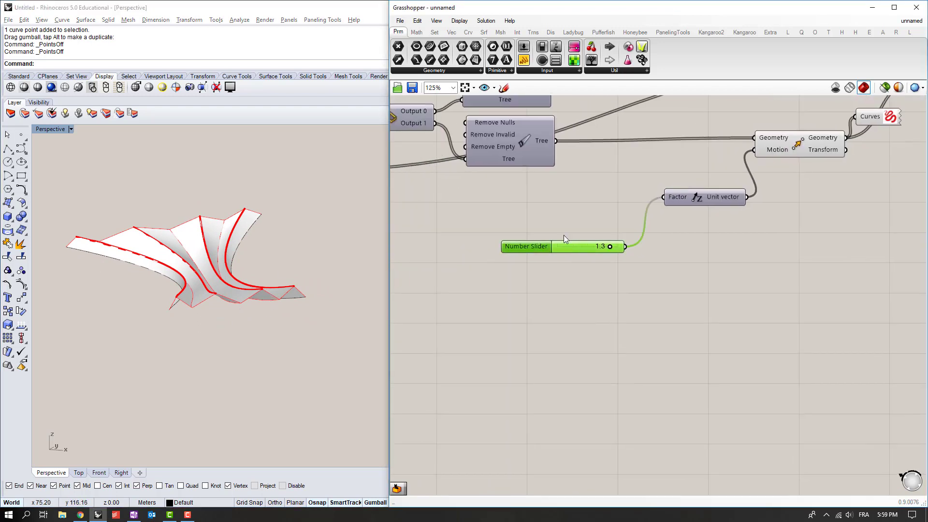
double_click(566, 260)
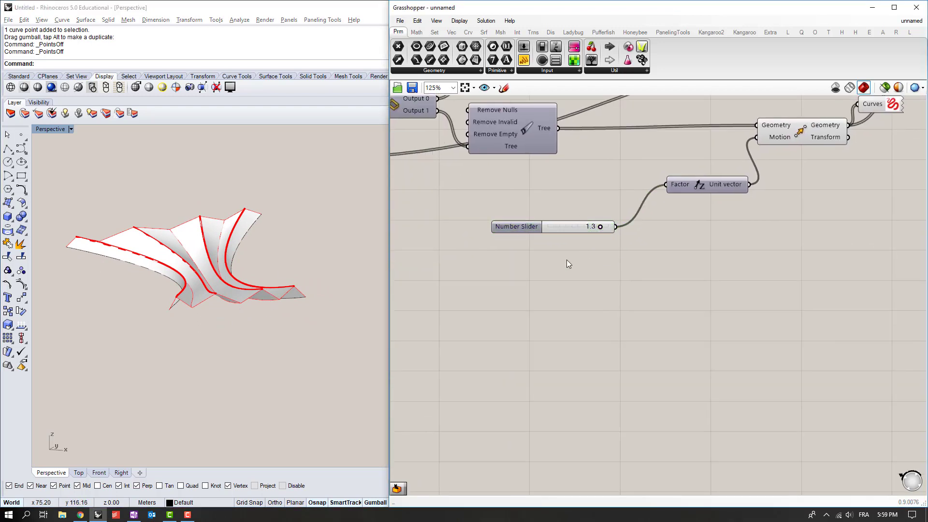
text(random)
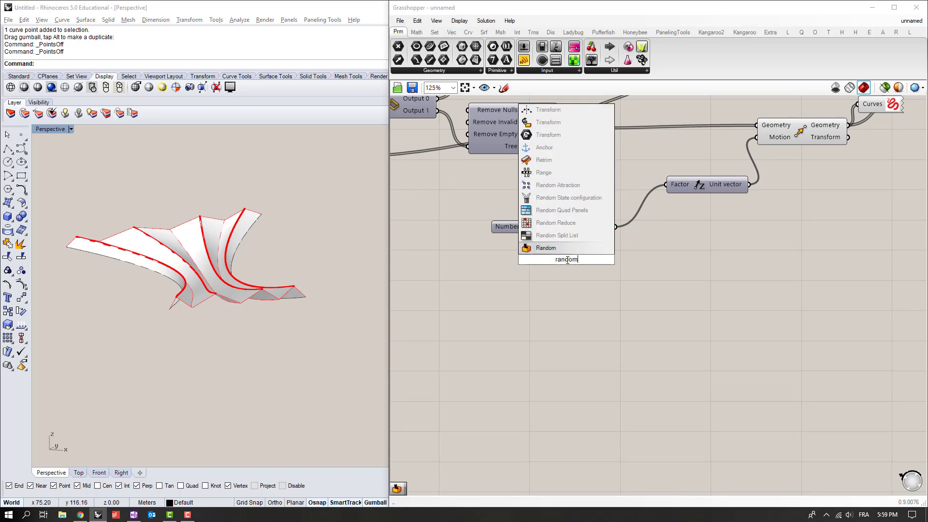
key(Return)
drag(565, 261, 596, 290)
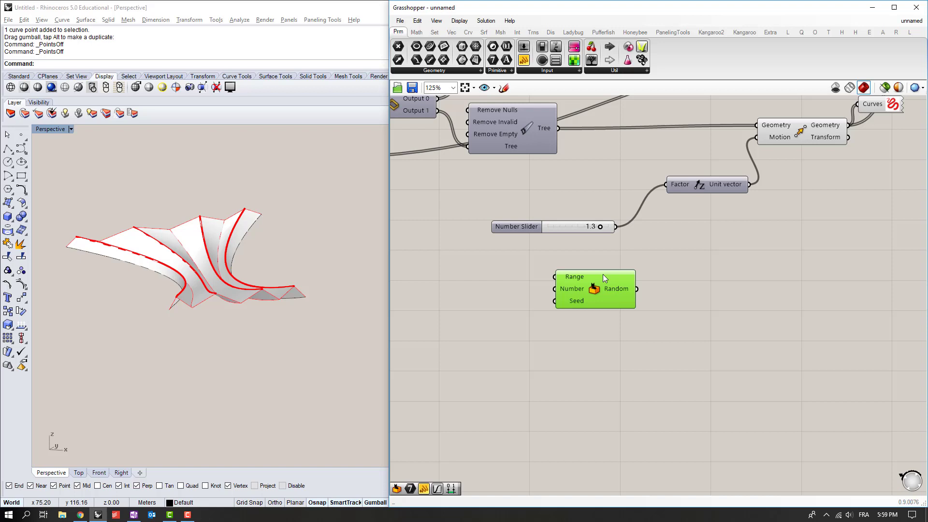
scroll(569, 289, up, 1)
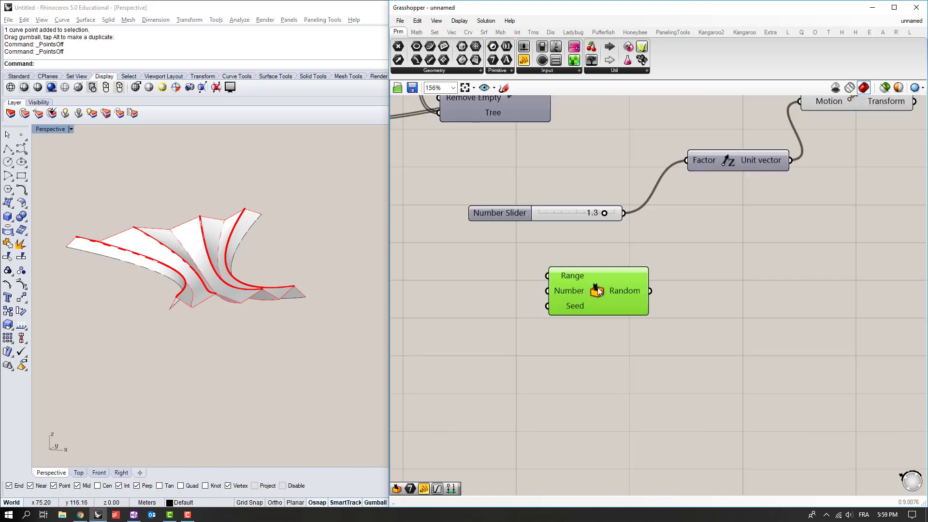
right_drag(525, 253, 556, 263)
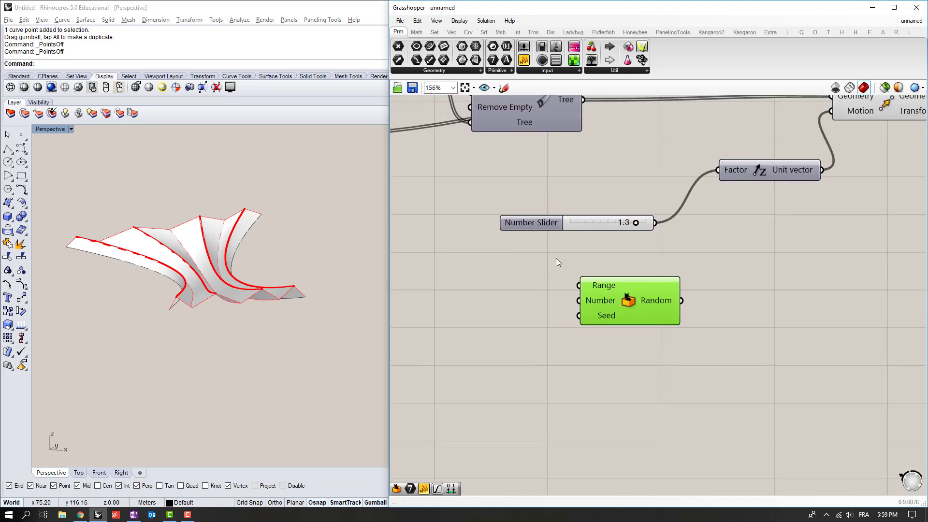
Add a Construct Domain component beside Random and connect its Domain output to Random's Range input.
double_click(524, 282)
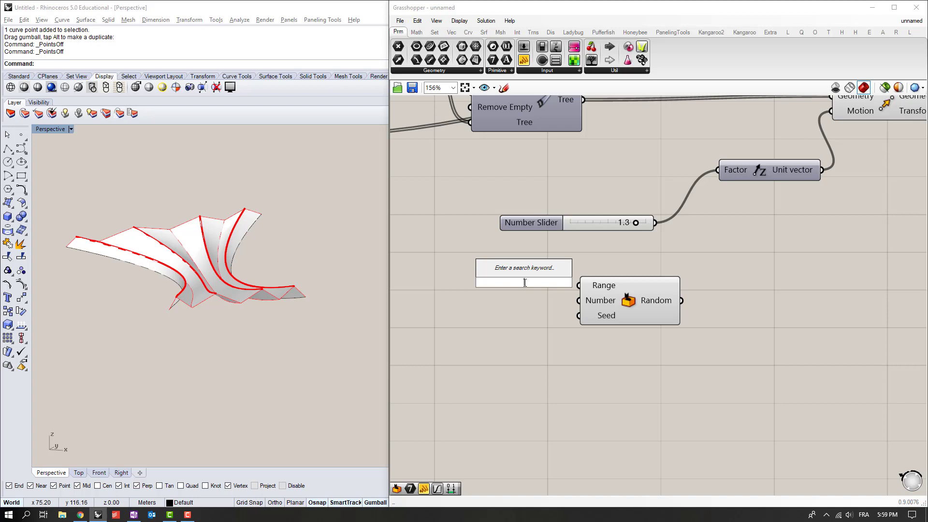
text(construct som)
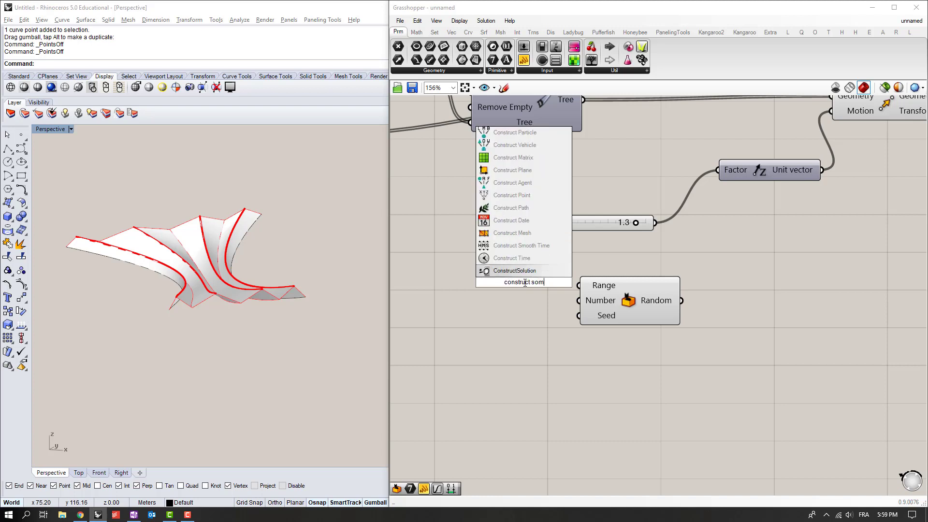
text(ain)
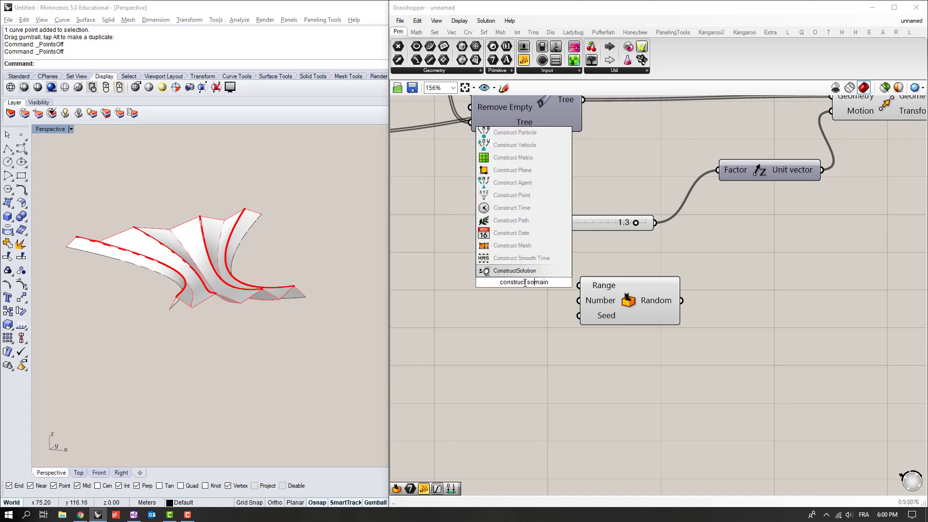
key(BackSpace)
text(d)
key(Up)
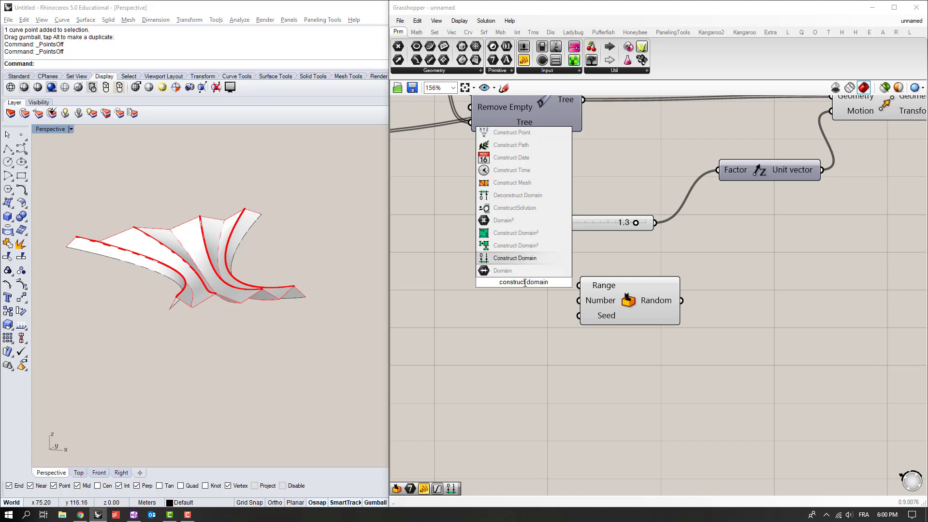
key(Return)
drag(528, 284, 490, 284)
click(507, 253)
right_drag(507, 254, 509, 255)
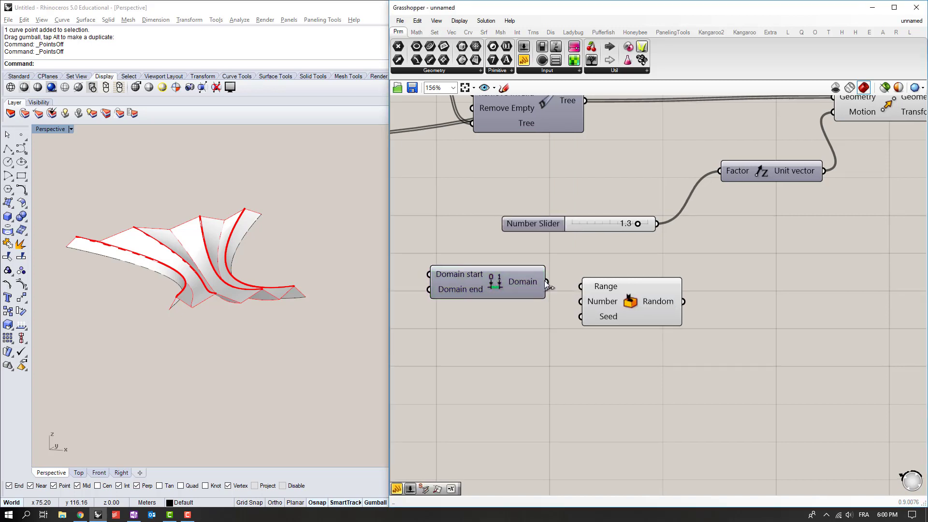
drag(547, 282, 581, 286)
Duplicate the 1.3 slider, connect the copy to Construct Domain's Domain end input, and shift Random slightly away.
scroll(722, 256, down, 2)
click(692, 219)
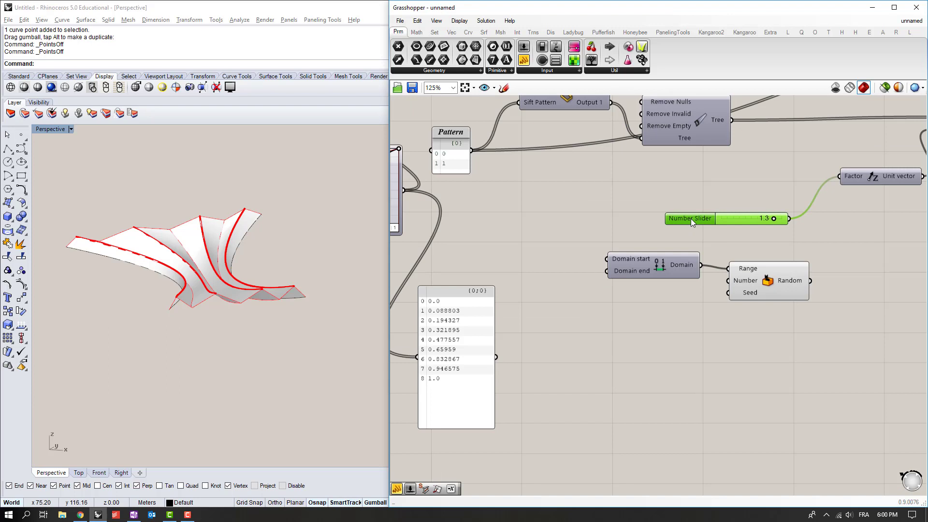
alt+drag(693, 220, 498, 274)
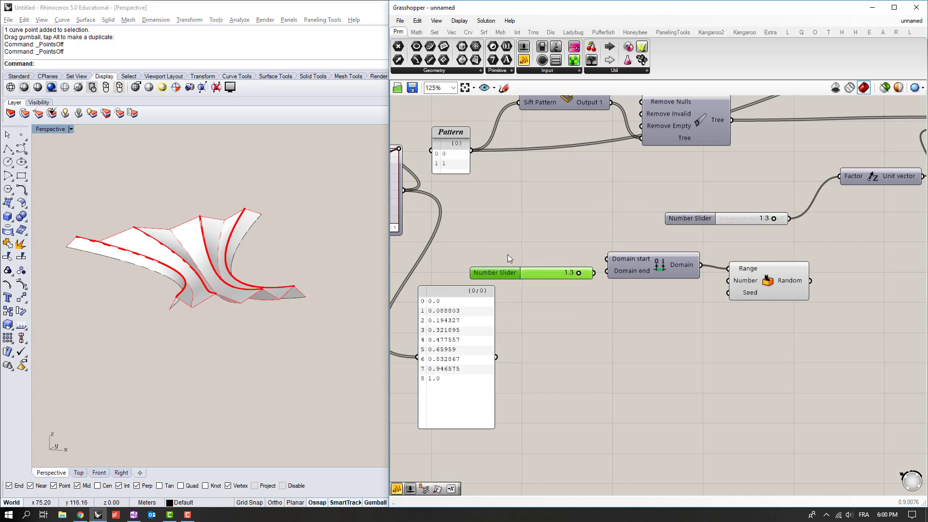
drag(594, 272, 608, 271)
scroll(561, 242, up, 1)
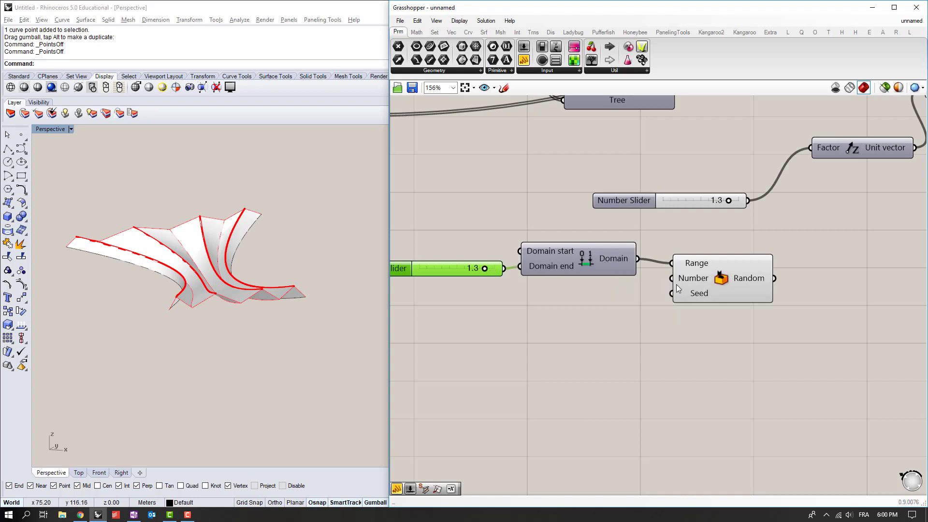
drag(683, 277, 689, 273)
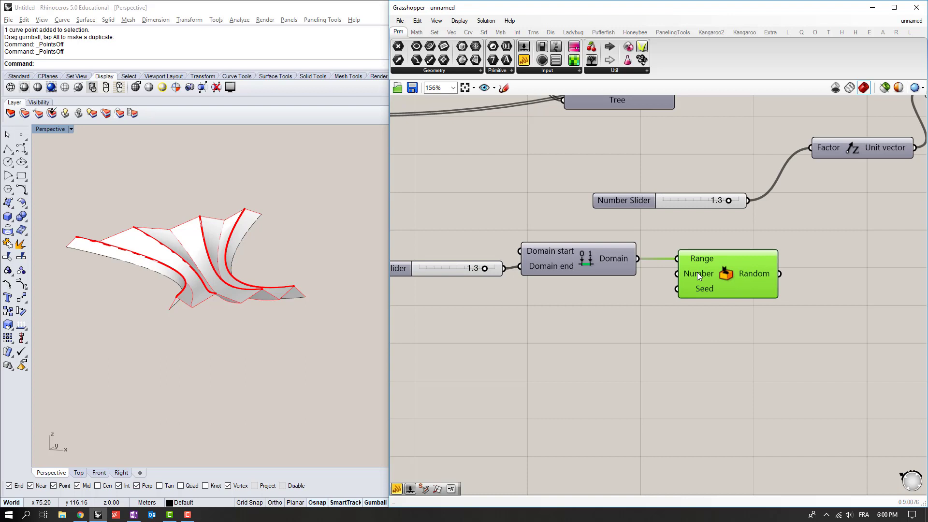
click(692, 238)
right_drag(692, 238, 660, 267)
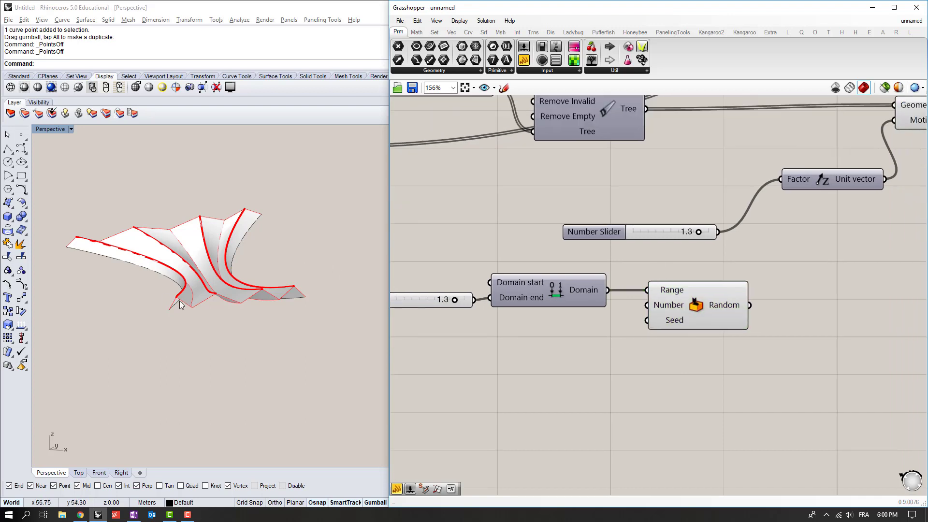
Increase the Divisions slider to 10.
scroll(583, 208, down, 4)
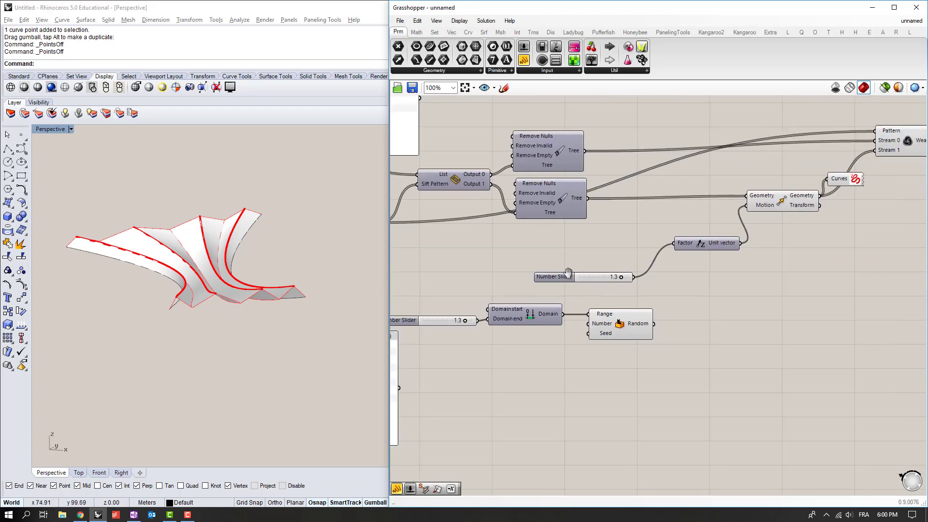
click(574, 199)
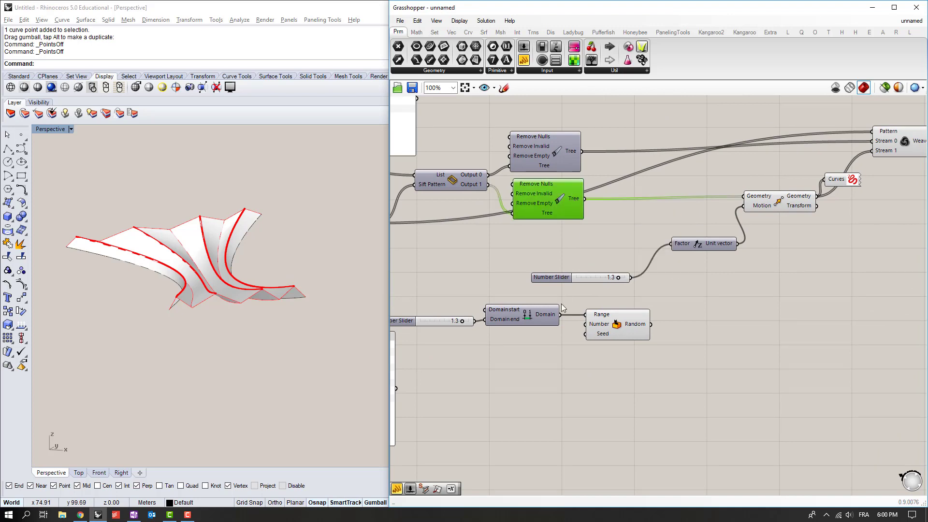
double_click(538, 355)
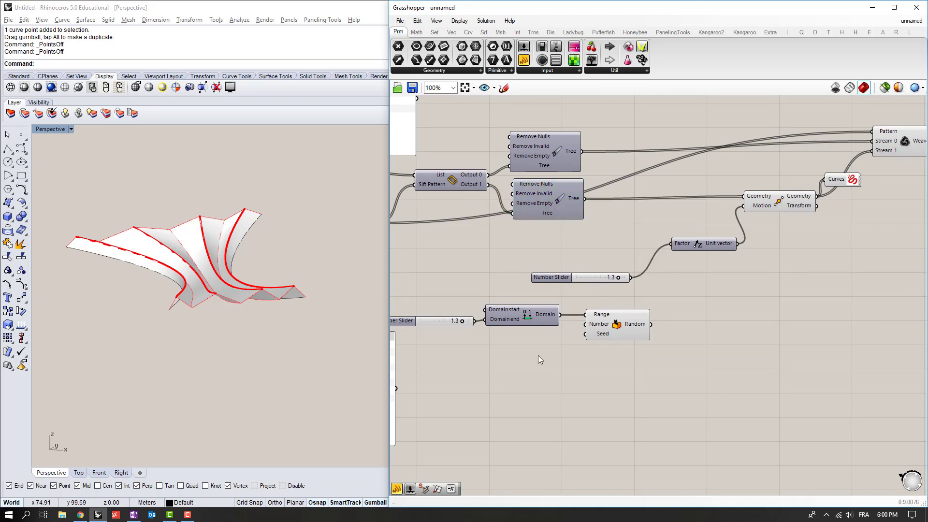
right_drag(488, 350, 716, 327)
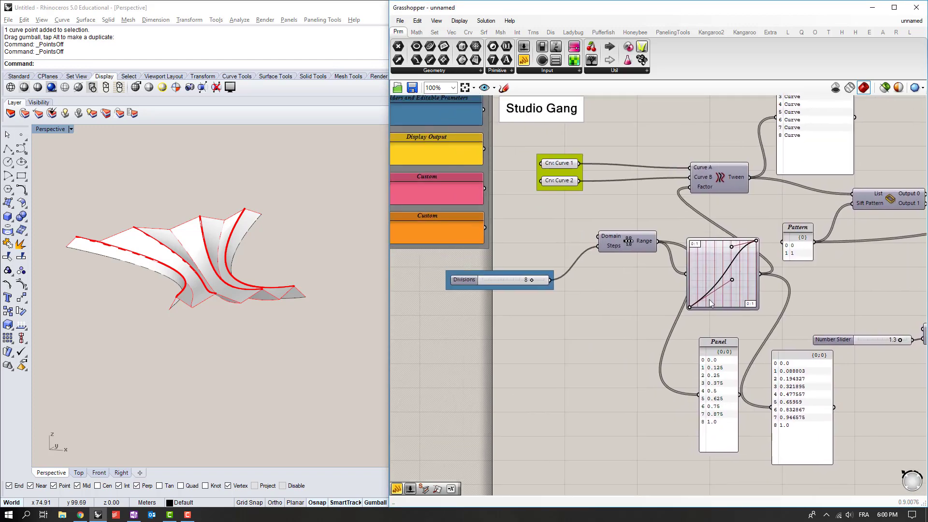
mouse_move(532, 282)
mouse_down()
mouse_move(510, 280)
mouse_move(542, 279)
mouse_up()
scroll(725, 300, down, 2)
right_drag(832, 314, 585, 281)
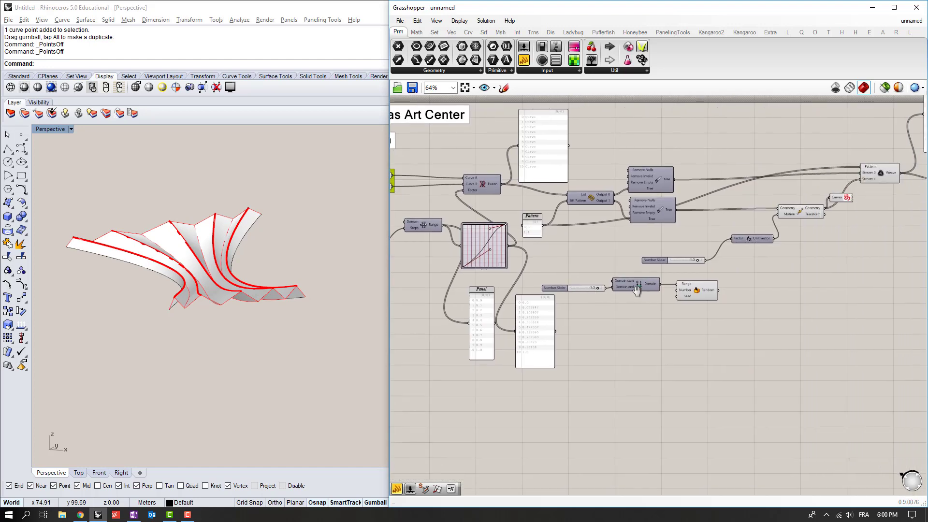
Add a List Length component below Construct Domain and connect the lower Clean Tree output to its List input.
scroll(624, 290, up, 4)
double_click(616, 288)
text(list length)
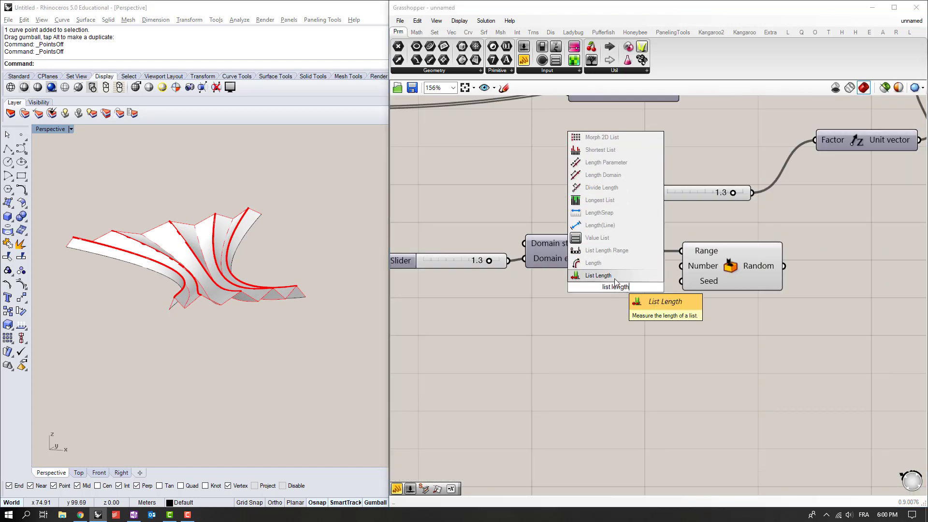
key(Return)
scroll(676, 332, down, 3)
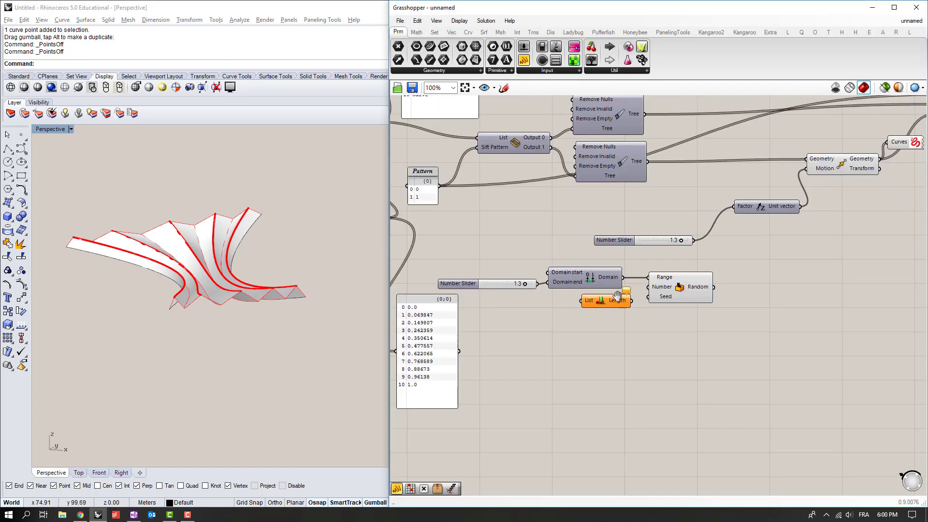
drag(650, 205, 611, 345)
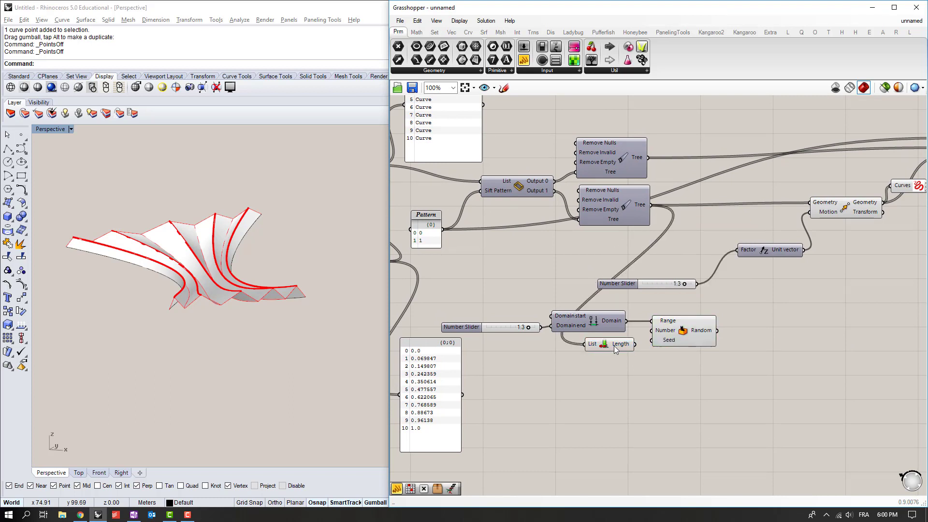
Connect the List Length output to a new panel and to Random's Number input.
double_click(643, 382)
text(panel)
key(Return)
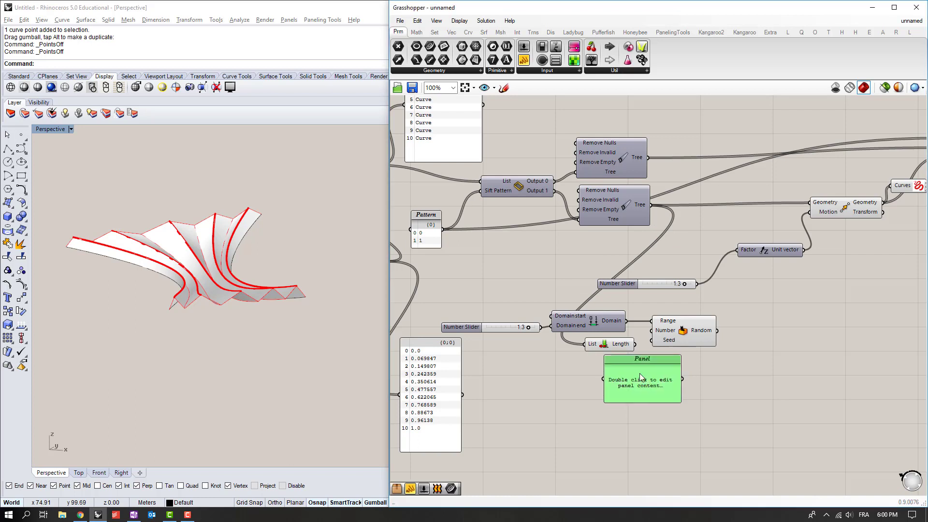
drag(640, 376, 645, 387)
drag(636, 344, 608, 389)
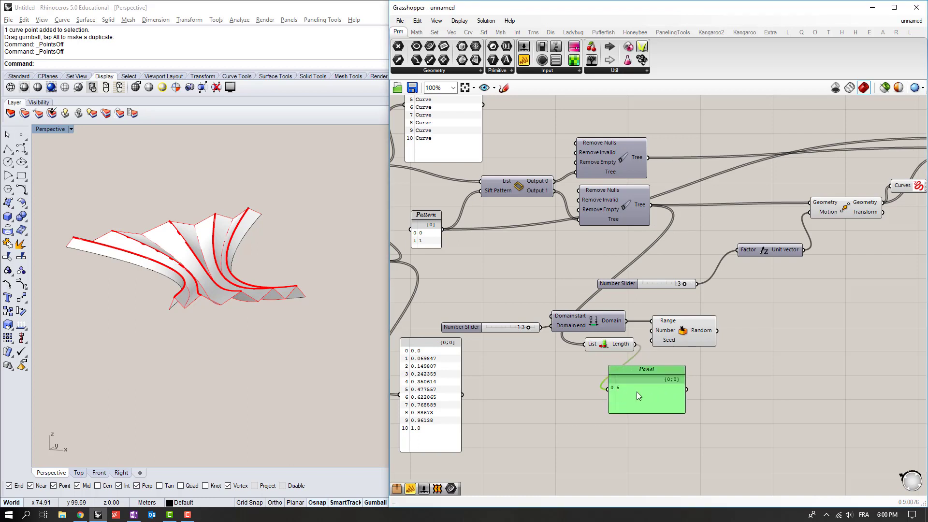
drag(636, 344, 652, 331)
Duplicate the list length panel to the other side of Random and connect the Random output to the copy.
right_drag(689, 348, 553, 344)
click(513, 384)
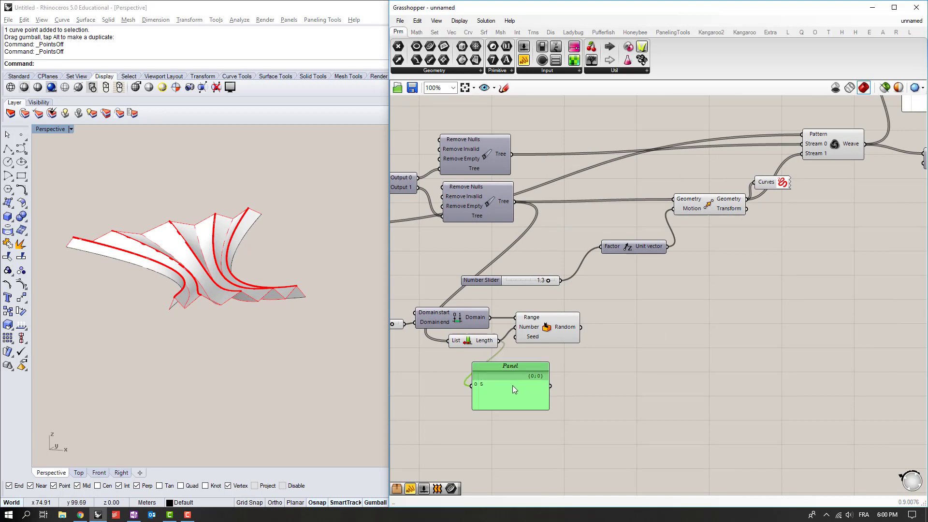
alt+drag(513, 385, 636, 358)
drag(580, 327, 596, 366)
right_drag(622, 379, 595, 338)
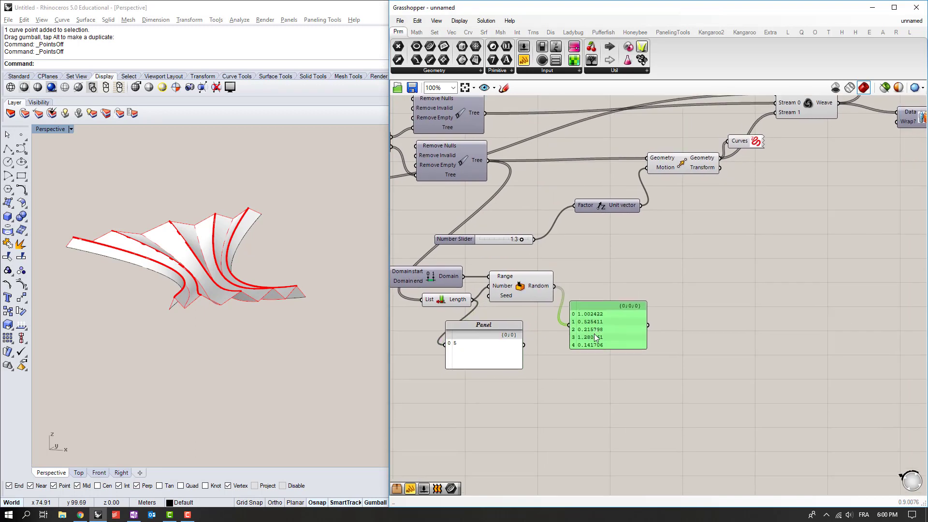
Enlarge the random values panel and replace the slider driving Unit Z's Factor with the Random output, deleting that slider.
drag(596, 349, 600, 371)
right_drag(570, 328, 629, 324)
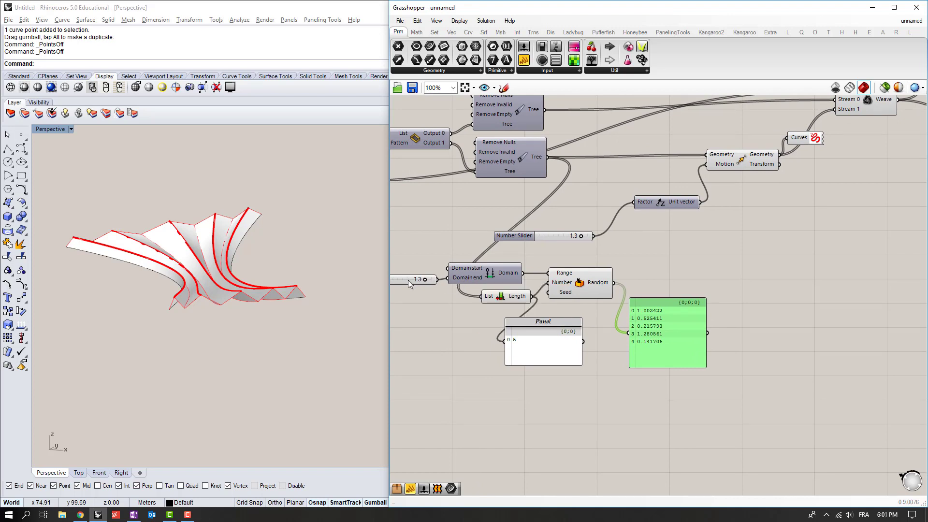
right_drag(492, 265, 493, 317)
drag(615, 334, 636, 254)
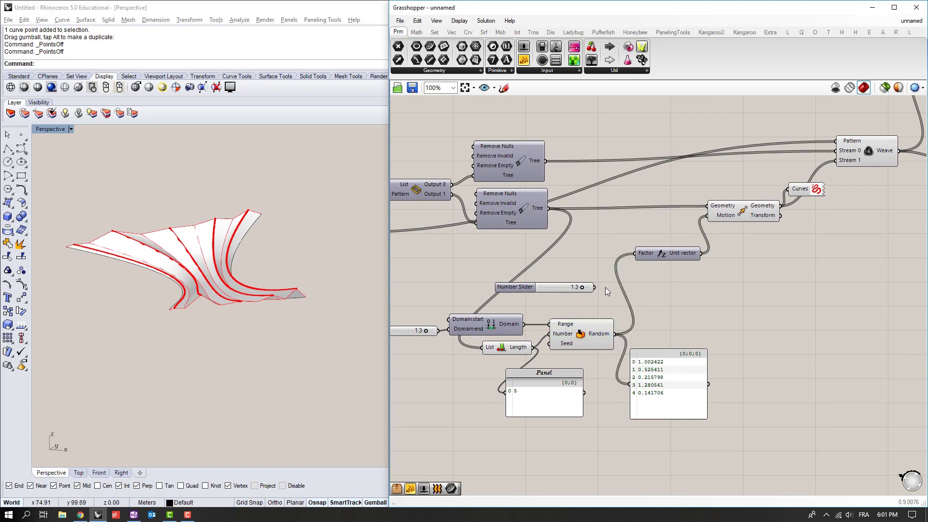
click(559, 286)
key(Delete)
mouse_move(211, 309)
right_down()
mouse_move(167, 299)
mouse_move(223, 317)
right_up()
Duplicate the Domain end slider and feed the copy, set to 0.9, into Construct Domain's Domain start.
right_drag(405, 328, 510, 309)
click(509, 310)
key(ctrl+c)
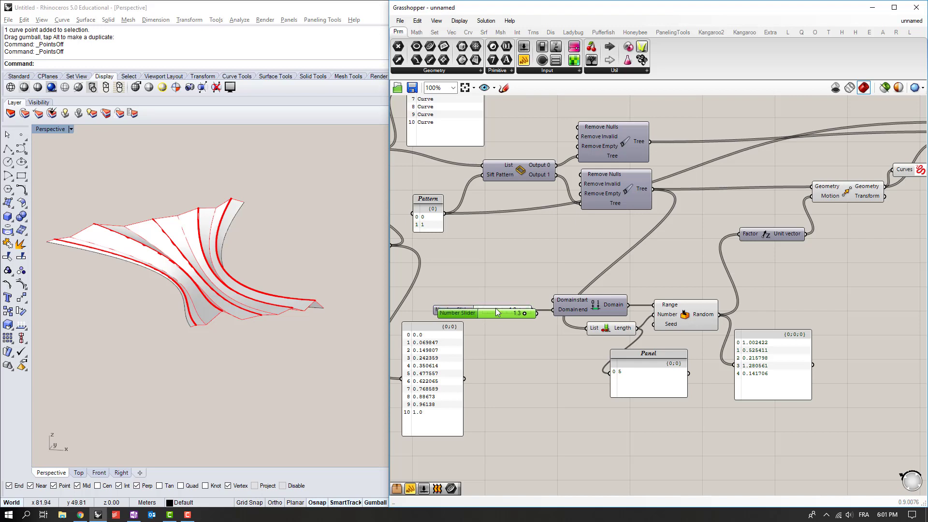
key(ctrl+v)
drag(528, 294, 502, 296)
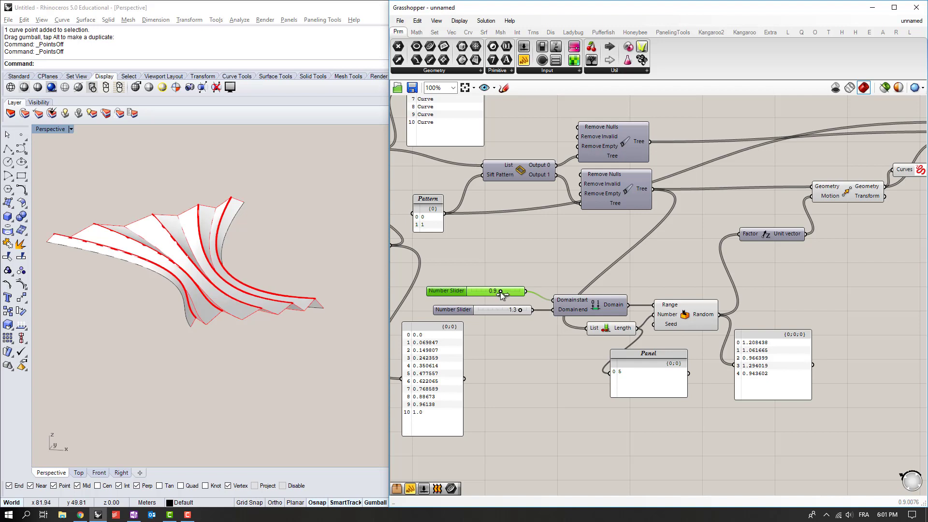
Check the Domain end slider's settings and raise its value to 2.5.
double_click(464, 311)
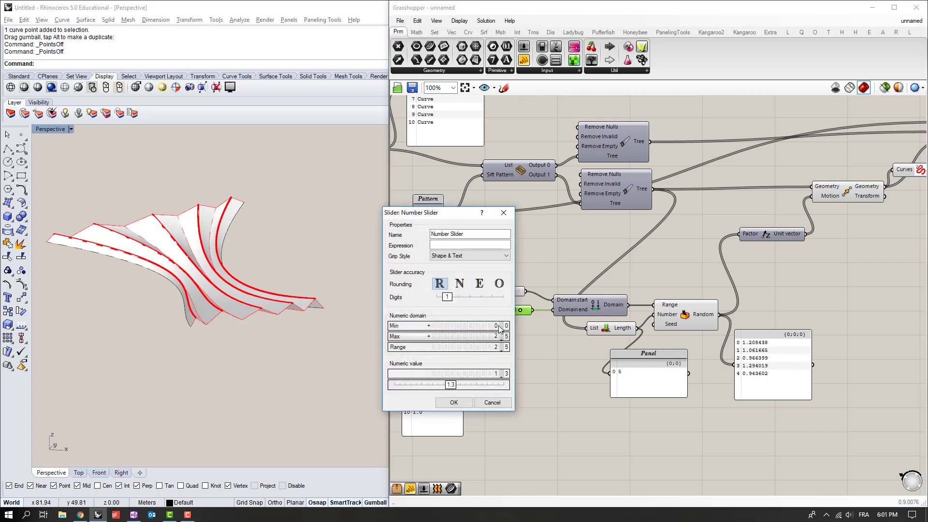
click(453, 403)
drag(504, 313, 527, 310)
Try 1.0 on the Domain start slider, lower it to 0.6, and shift the list length panel slightly.
double_click(513, 292)
text(1)
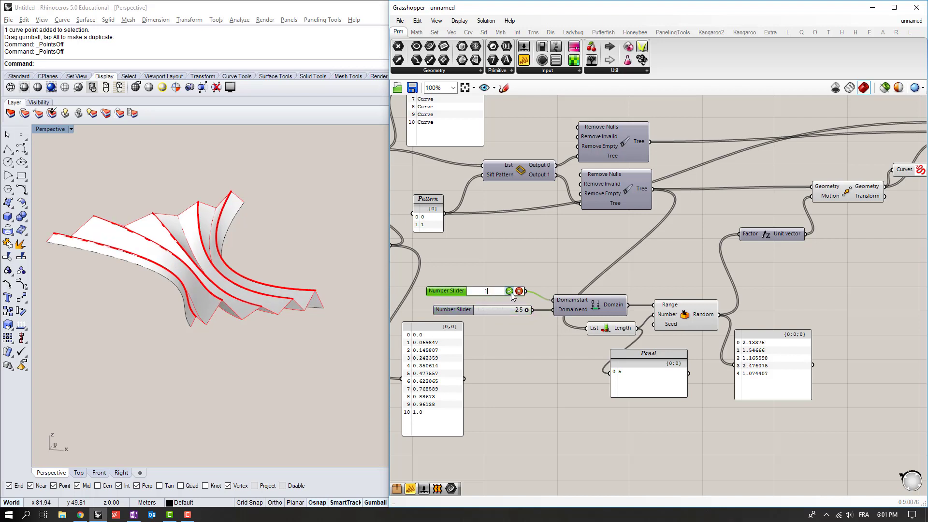
key(Return)
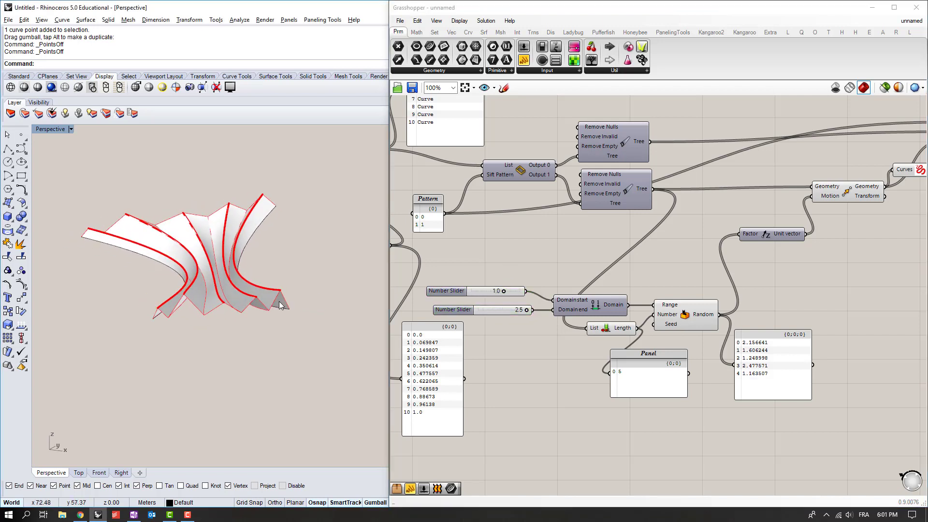
drag(503, 291, 490, 292)
right_drag(584, 370, 548, 353)
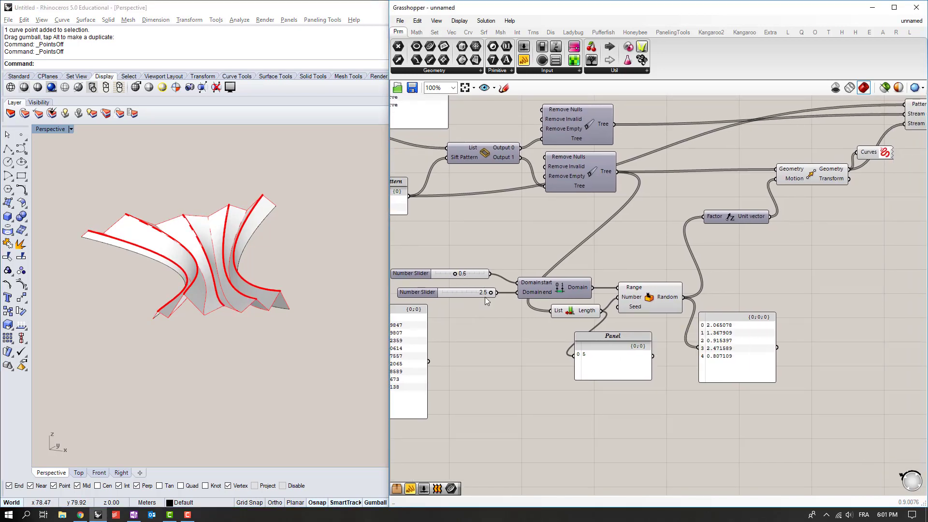
drag(624, 364, 635, 364)
Review the randomly pleated roof from another angle and the complete definition that generates it.
right_drag(111, 317, 258, 321)
drag(168, 376, 170, 376)
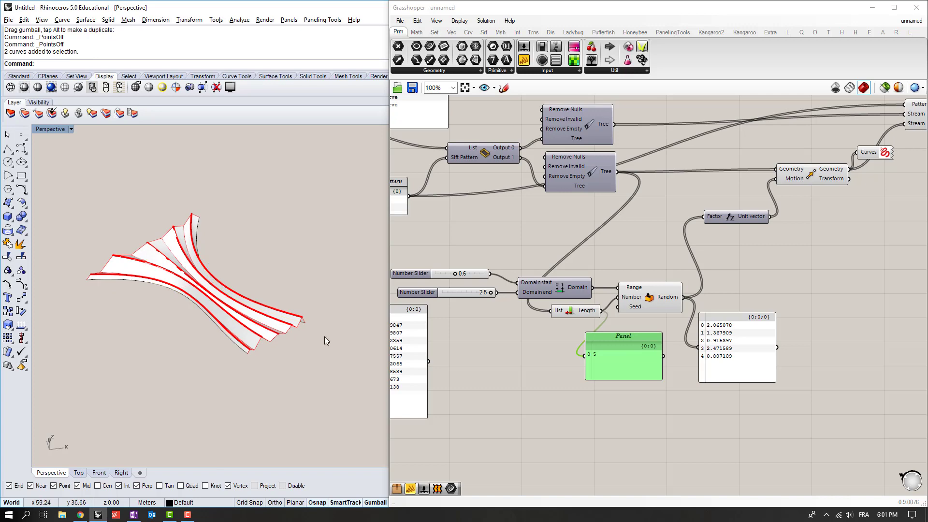
scroll(626, 273, down, 5)
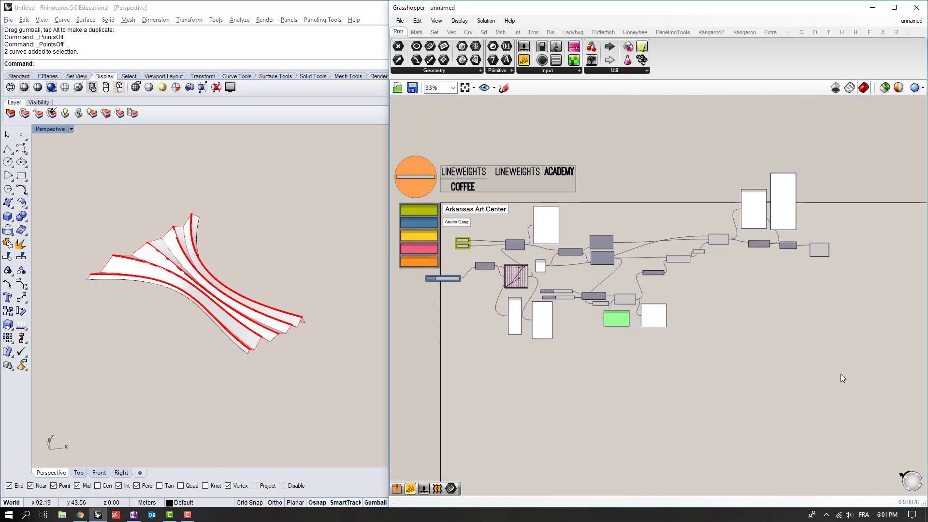
drag(840, 373, 425, 173)
click(549, 253)
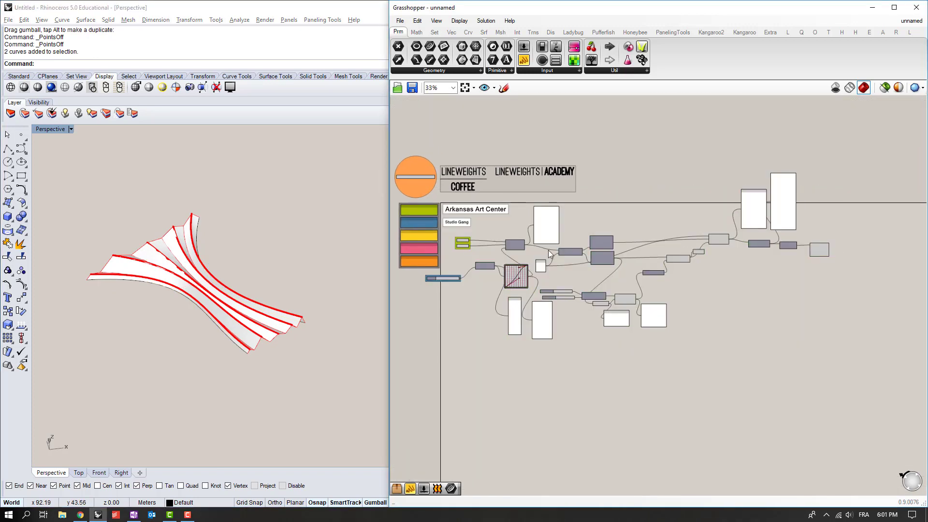
Switch to the Arkansas Art Center definition and examine the first roof cluster's curve, Roof Divisions and Max Height inputs.
click(911, 21)
click(870, 128)
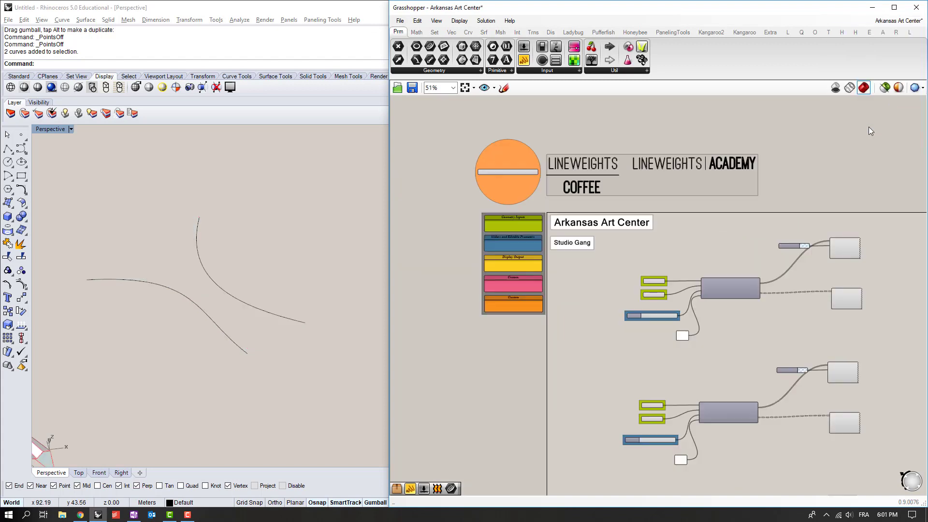
scroll(713, 266, up, 5)
click(662, 237)
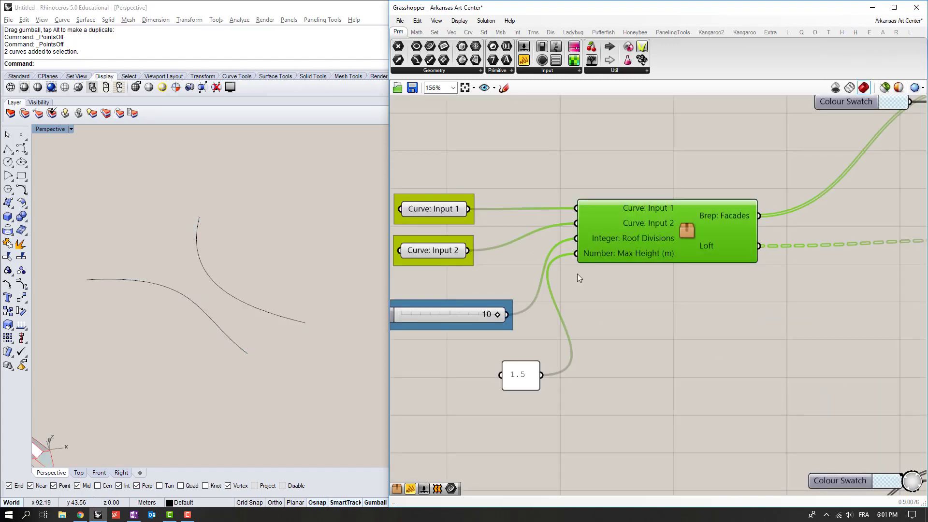
right_drag(531, 323, 531, 294)
scroll(674, 220, down, 5)
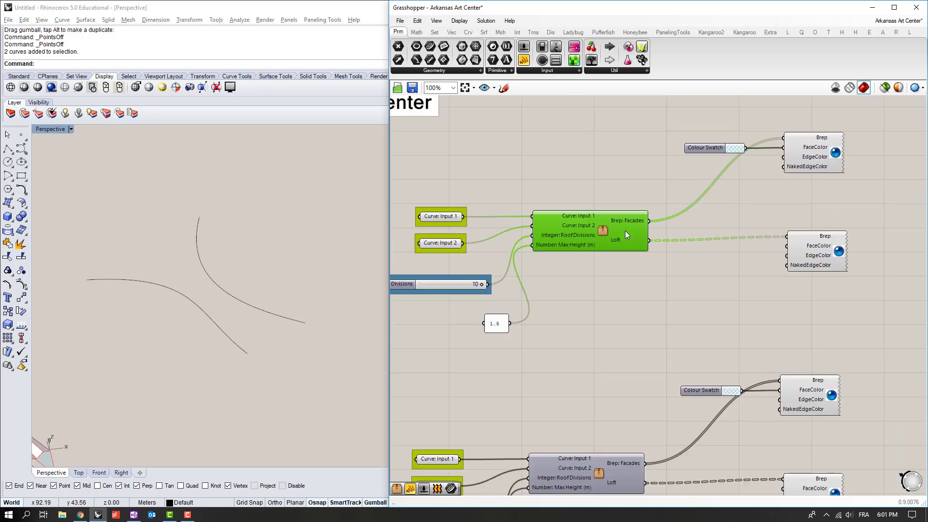
Compare the three clustered roof segments in the Rhino viewport with the Studio Gang rendering in the browser.
click(220, 323)
right_drag(219, 323, 304, 363)
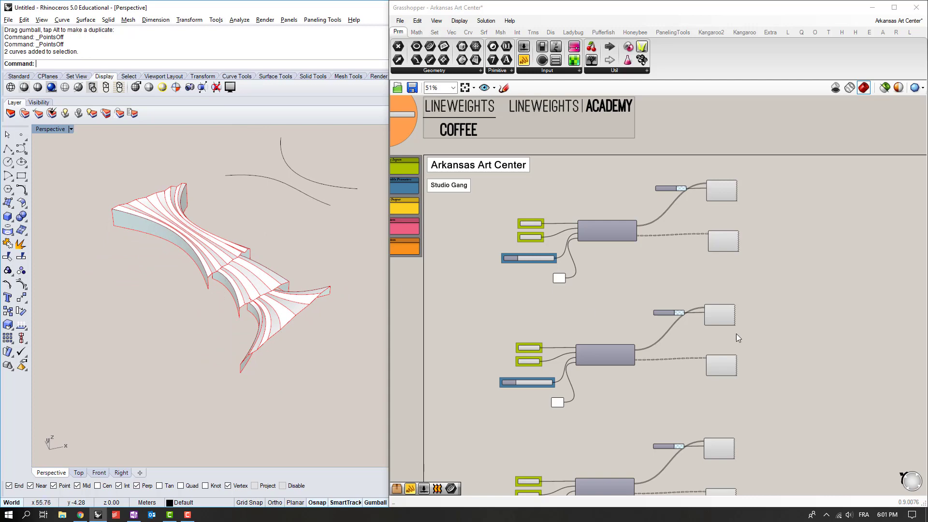
right_drag(738, 338, 676, 263)
right_drag(298, 308, 269, 294)
key(alt+Tab)
key(alt+Tab)
key(alt+Tab)
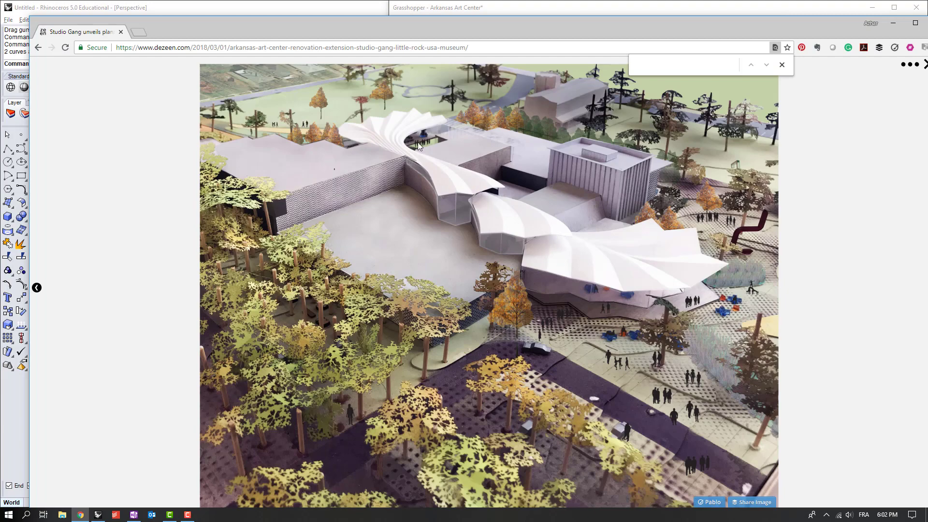
key(alt+Tab)
right_drag(309, 326, 205, 288)
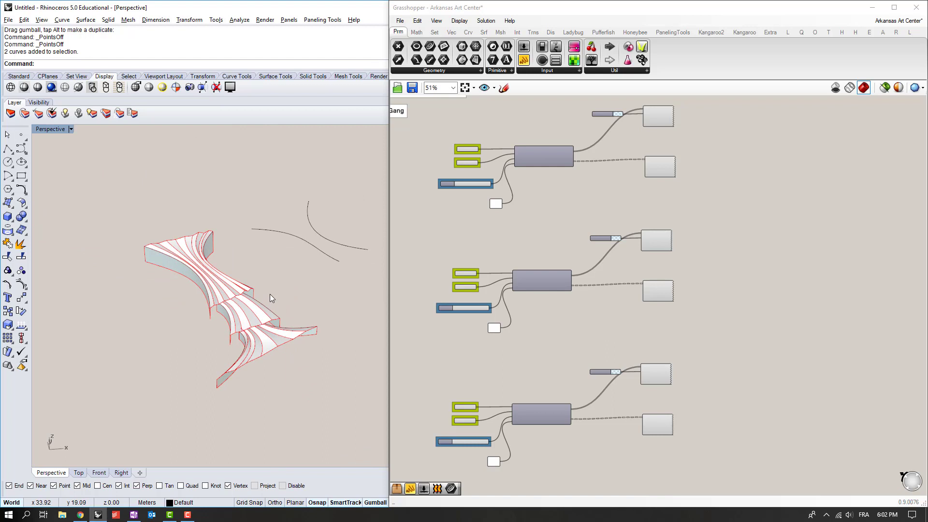